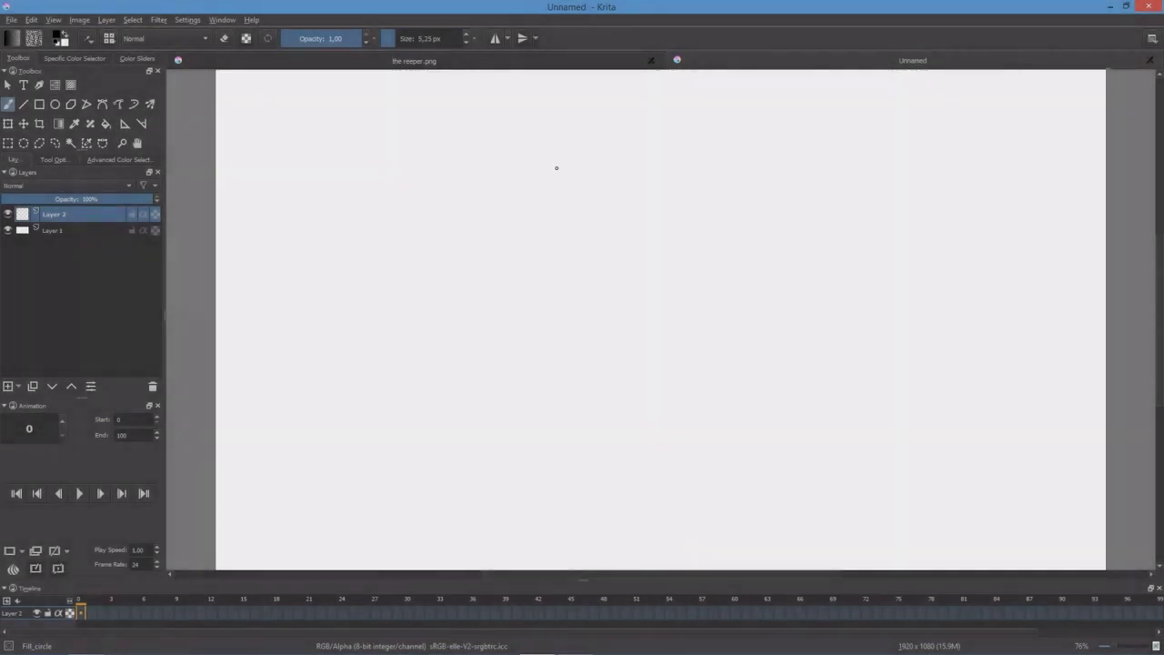
# Step: With horizontal mirror on, brush the mirrored head top, jaw, ear shapes and cranium curve
pyautogui.click(495, 38)
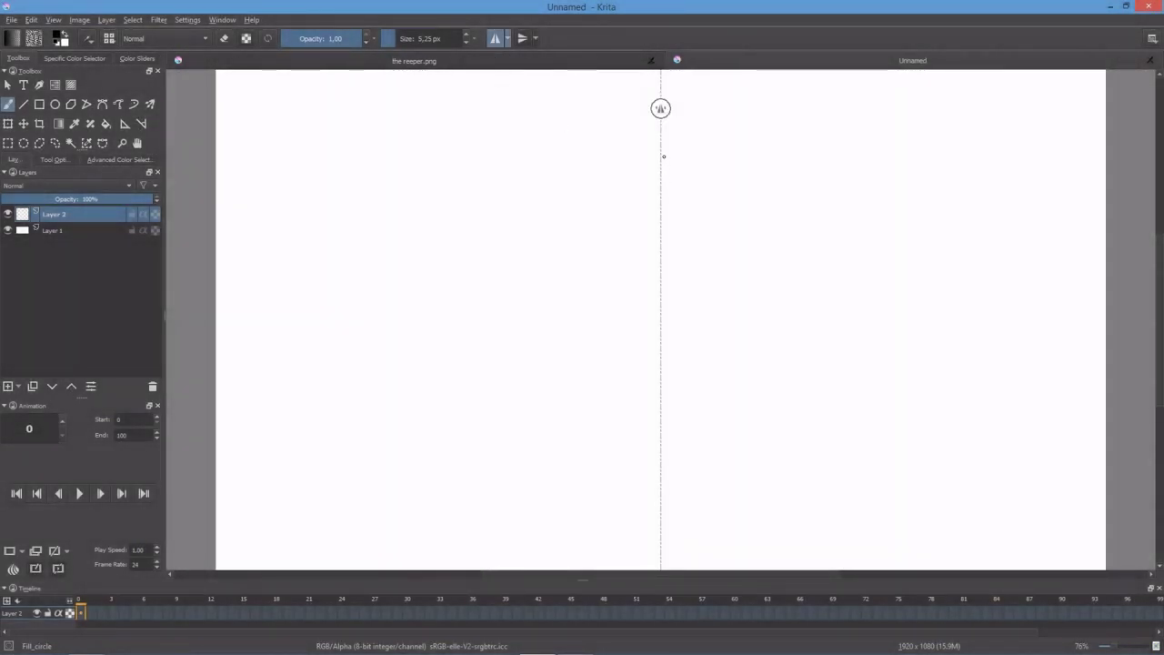
pyautogui.moveTo(661, 156); pyautogui.dragTo(660, 387)
pyautogui.moveTo(581, 299)
pyautogui.mouseDown()
pyautogui.moveTo(611, 361)
pyautogui.moveTo(634, 378)
pyautogui.mouseUp()
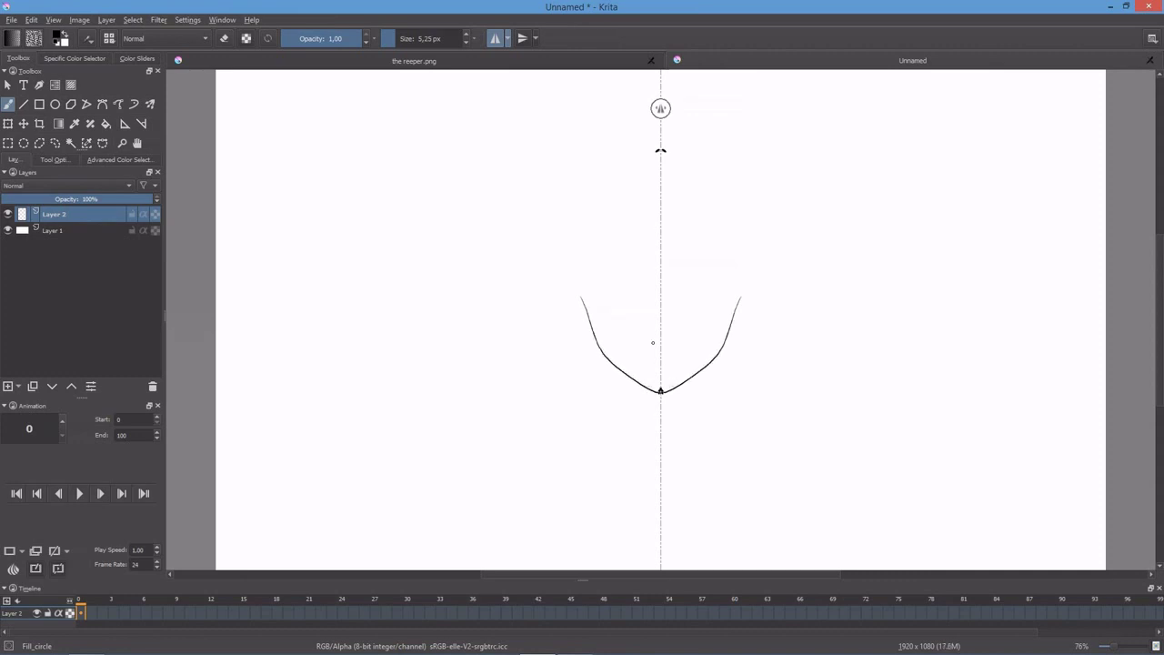
pyautogui.moveTo(588, 316)
pyautogui.mouseDown()
pyautogui.moveTo(582, 287)
pyautogui.moveTo(562, 285)
pyautogui.moveTo(575, 310)
pyautogui.mouseUp()
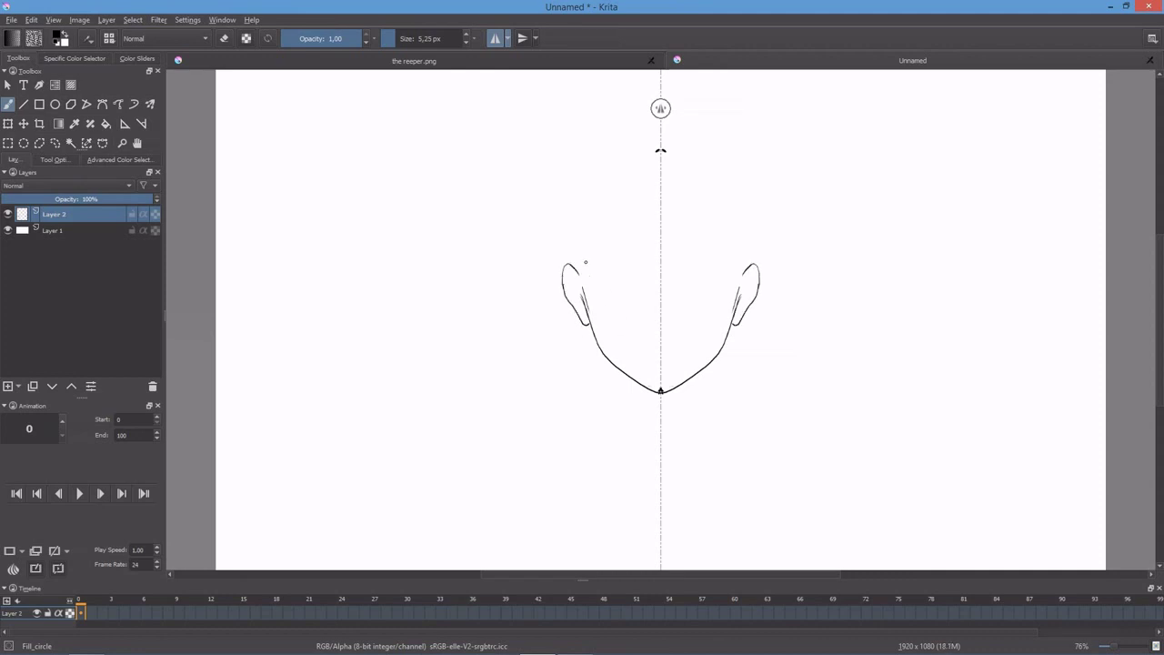
pyautogui.moveTo(575, 264)
pyautogui.mouseDown()
pyautogui.moveTo(574, 208)
pyautogui.moveTo(594, 172)
pyautogui.moveTo(657, 146)
pyautogui.mouseUp()
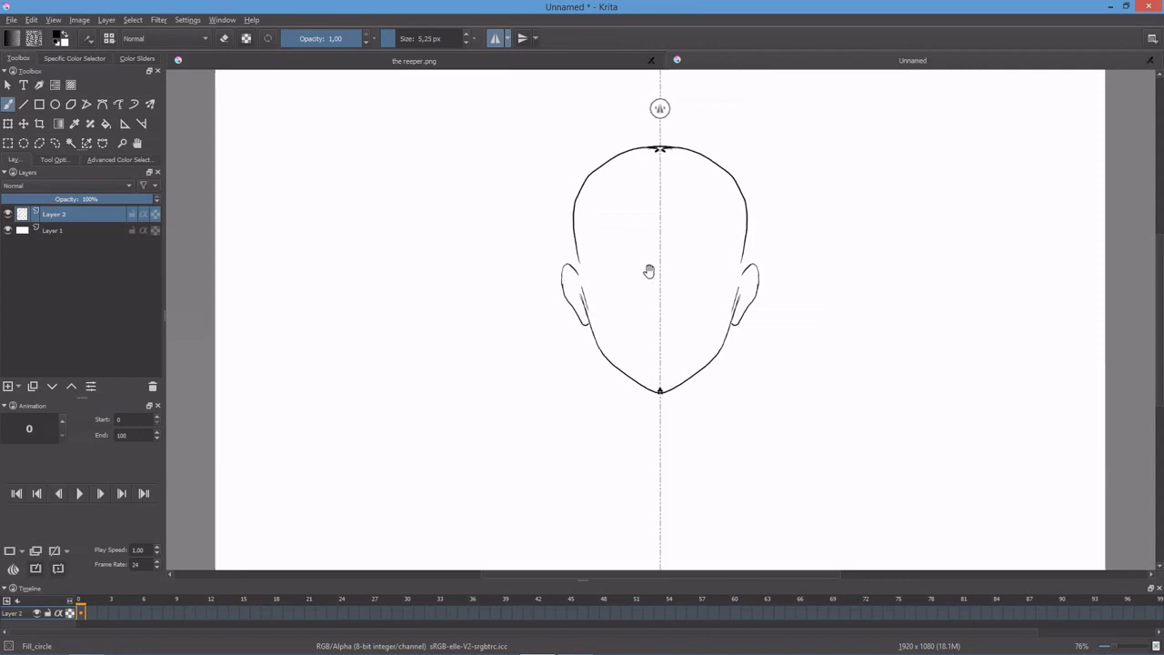
# Step: Thicken the inner ear edges, erase the rough line by the ear, and redraw it
pyautogui.press('+')
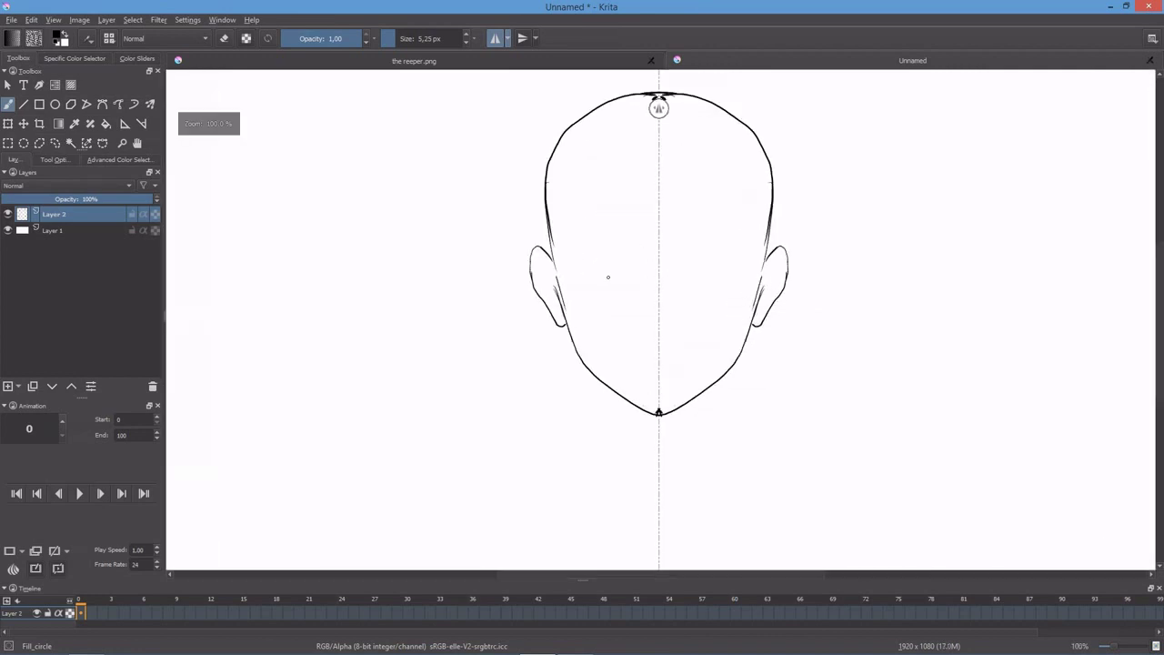
pyautogui.press('+')
pyautogui.moveTo(512, 257); pyautogui.dragTo(524, 303)
pyautogui.press('e')
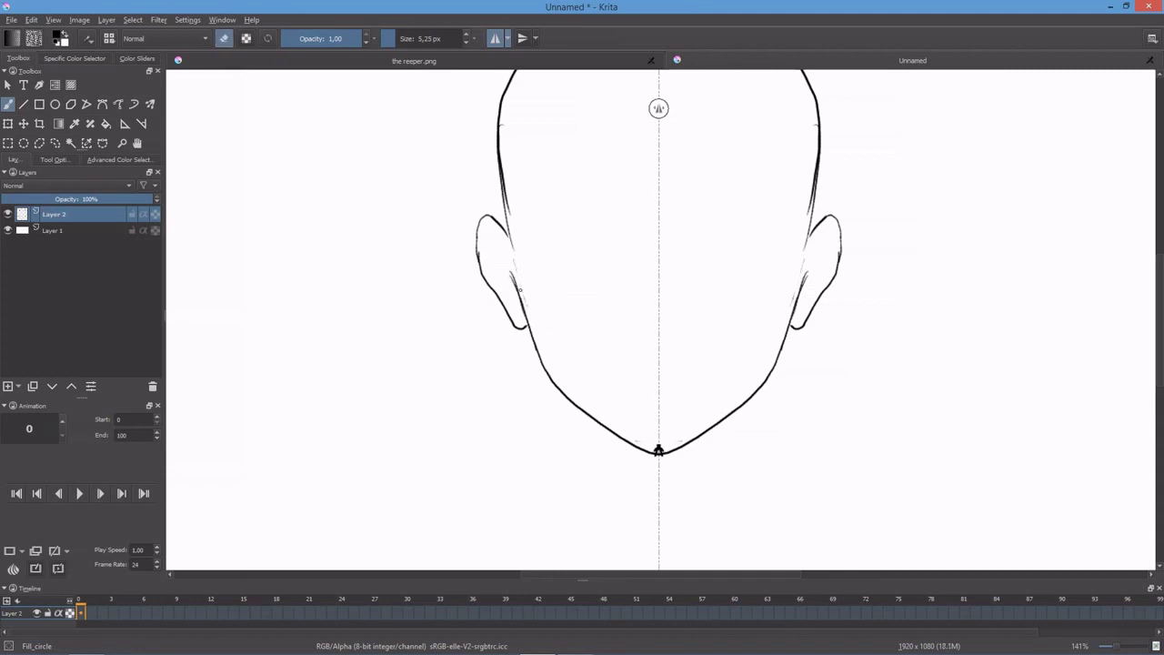
pyautogui.moveTo(505, 178); pyautogui.dragTo(508, 203)
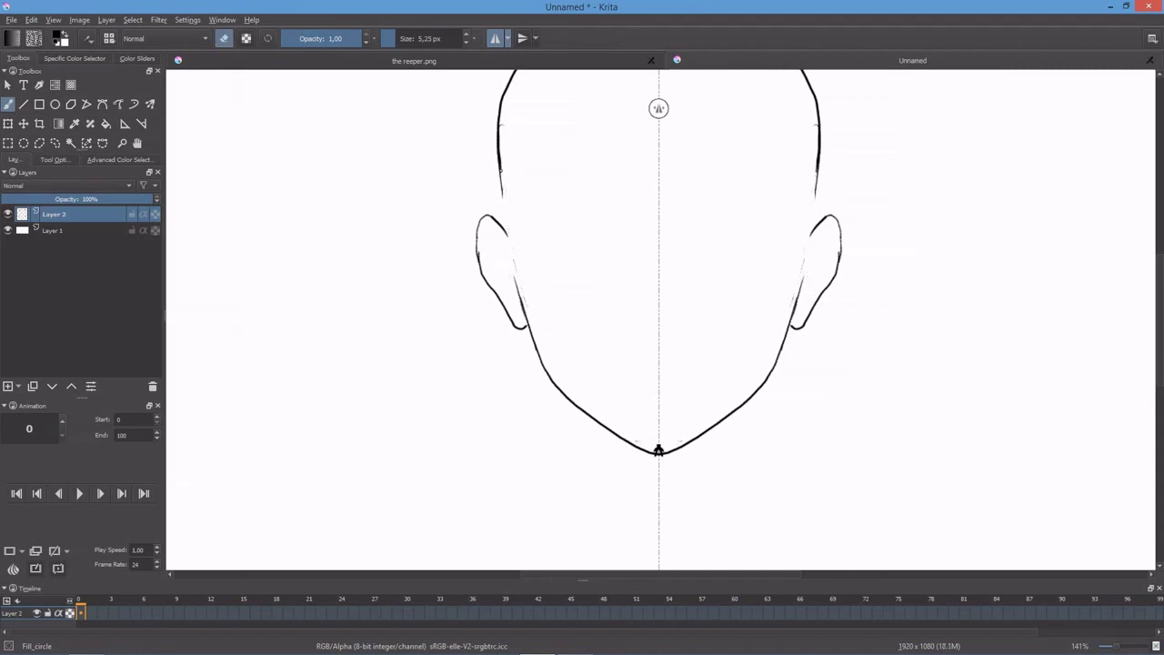
pyautogui.press('e')
pyautogui.moveTo(500, 156); pyautogui.dragTo(511, 244)
pyautogui.press('1')
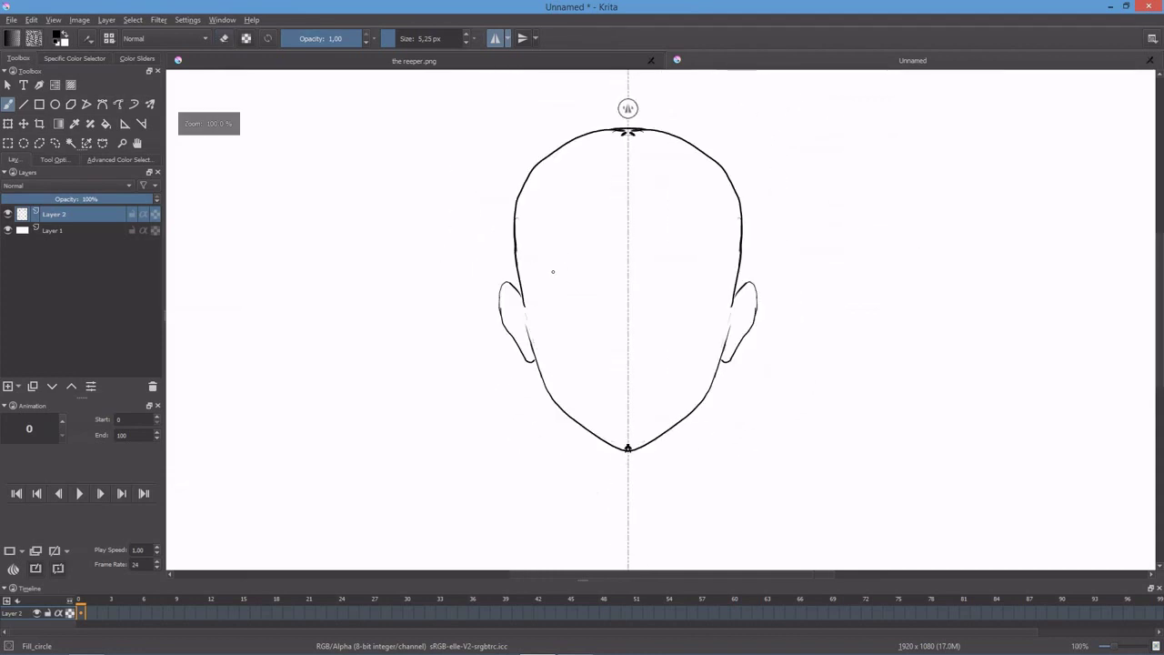
# Step: Draw and darken the mirrored upper eyelid lines and thicken the eyebrows
pyautogui.moveTo(559, 291)
pyautogui.mouseDown()
pyautogui.moveTo(599, 308)
pyautogui.moveTo(577, 295)
pyautogui.moveTo(588, 296)
pyautogui.mouseUp()
pyautogui.moveTo(553, 289); pyautogui.dragTo(584, 294)
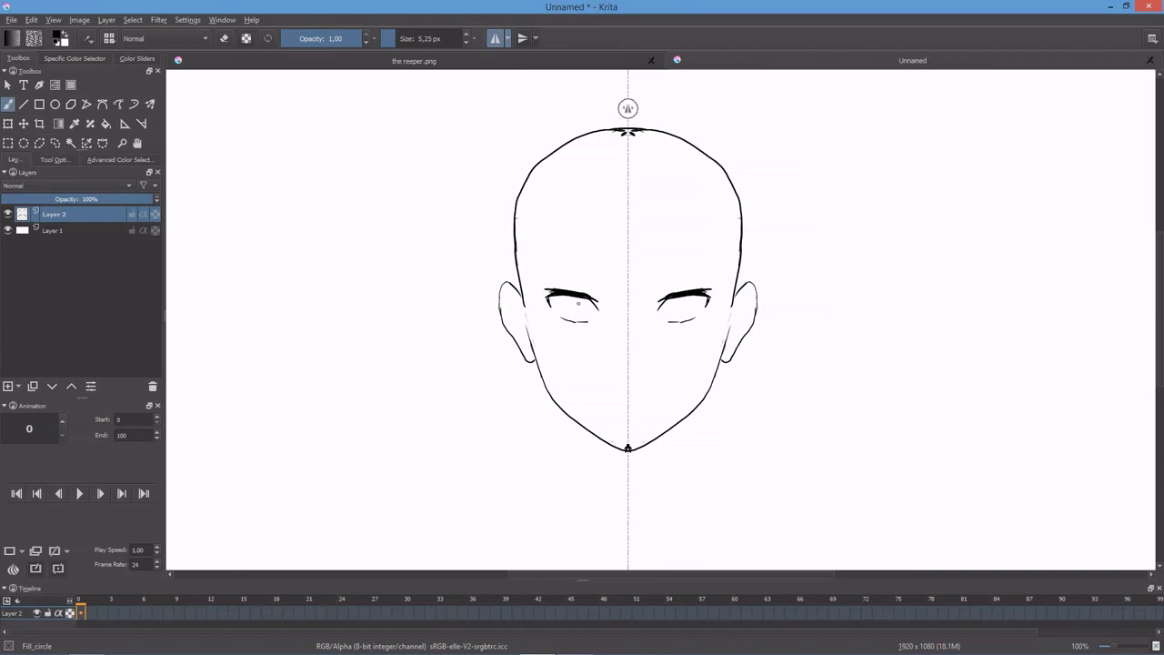
pyautogui.press('e')
pyautogui.press('e')
pyautogui.moveTo(560, 297)
pyautogui.mouseDown()
pyautogui.moveTo(591, 302)
pyautogui.moveTo(567, 298)
pyautogui.mouseUp()
pyautogui.moveTo(655, 300)
pyautogui.mouseDown()
pyautogui.moveTo(678, 293)
pyautogui.moveTo(651, 290)
pyautogui.moveTo(715, 282)
pyautogui.mouseUp()
pyautogui.press('e')
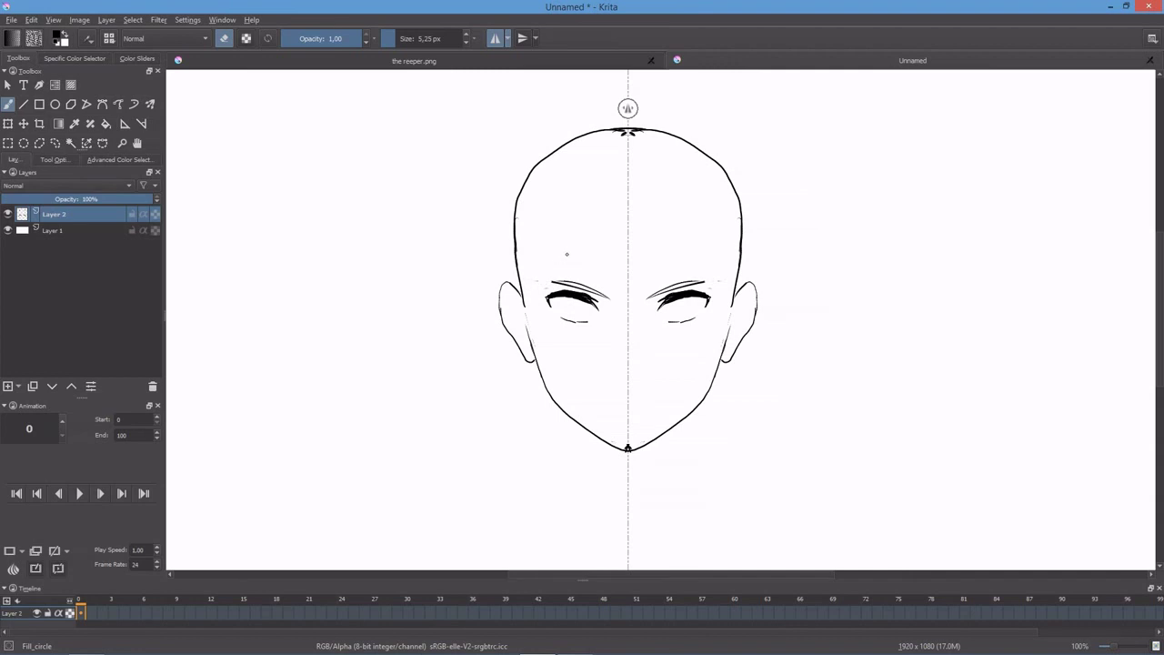
# Step: Undo and redraw the arched eyebrows, then zoom the eyes to 200%
pyautogui.hotkey('ctrl', 'z')
pyautogui.hotkey('ctrl', 'z')
pyautogui.hotkey('ctrl', 'z')
pyautogui.hotkey('ctrl', 'z')
pyautogui.press('e')
pyautogui.moveTo(726, 272); pyautogui.dragTo(651, 289)
pyautogui.hotkey('ctrl', 'z')
pyautogui.moveTo(726, 272); pyautogui.dragTo(651, 289)
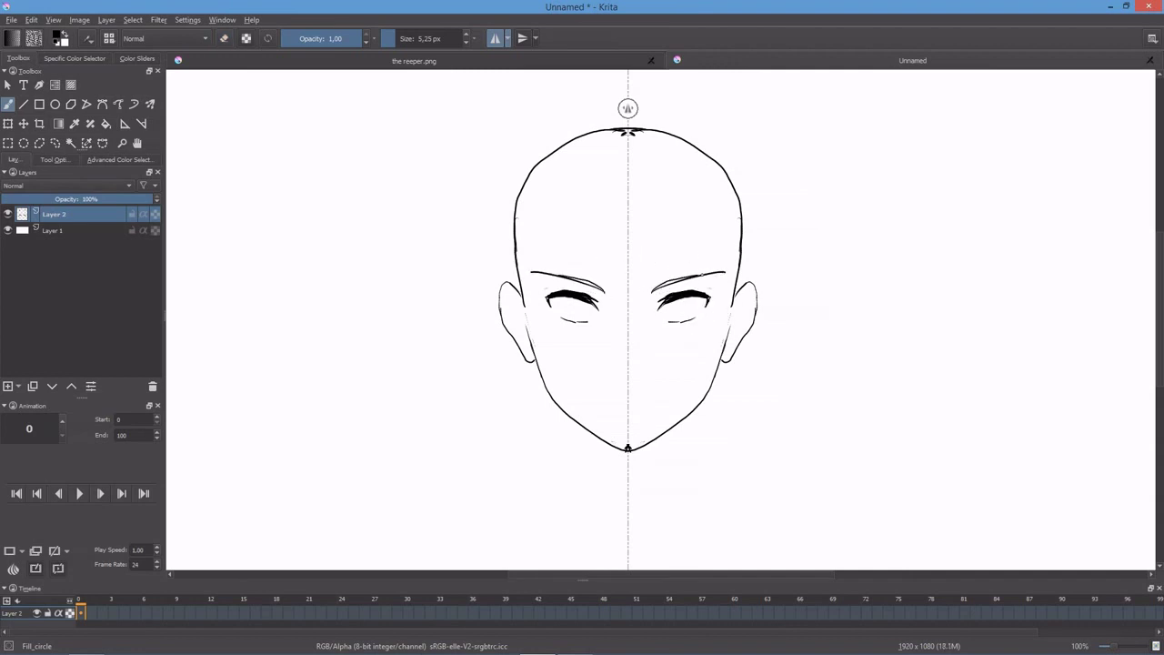
pyautogui.hotkey('ctrl', 'z')
pyautogui.moveTo(721, 272)
pyautogui.mouseDown()
pyautogui.moveTo(652, 293)
pyautogui.moveTo(670, 281)
pyautogui.mouseUp()
pyautogui.press('e')
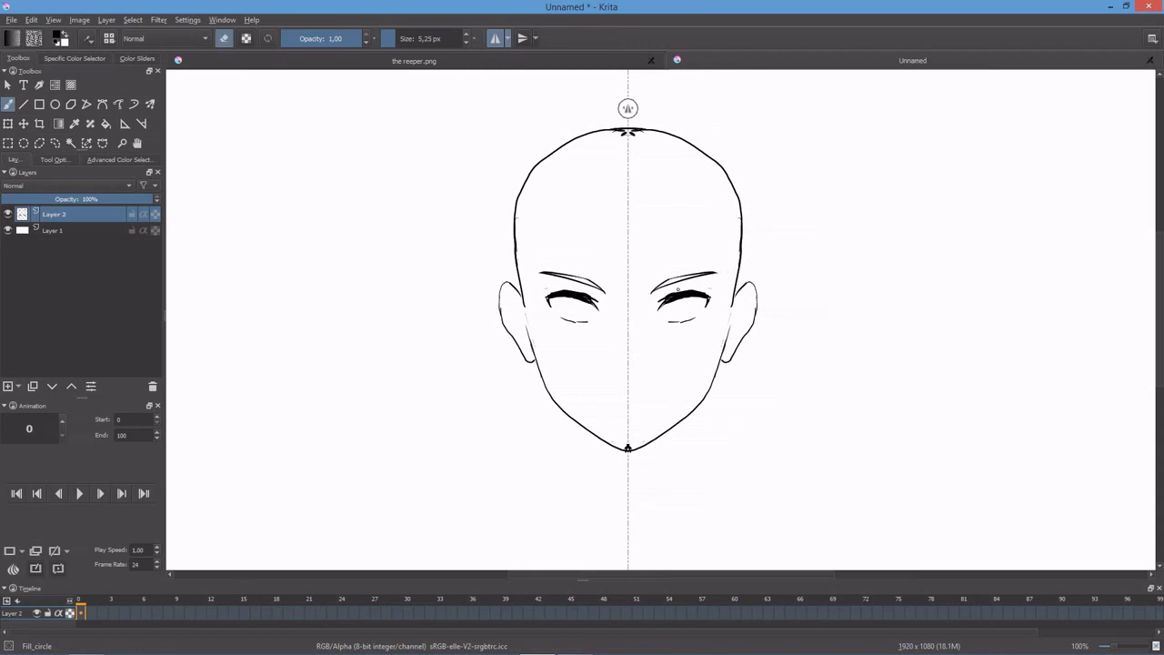
pyautogui.hotkey('ctrl', '+')
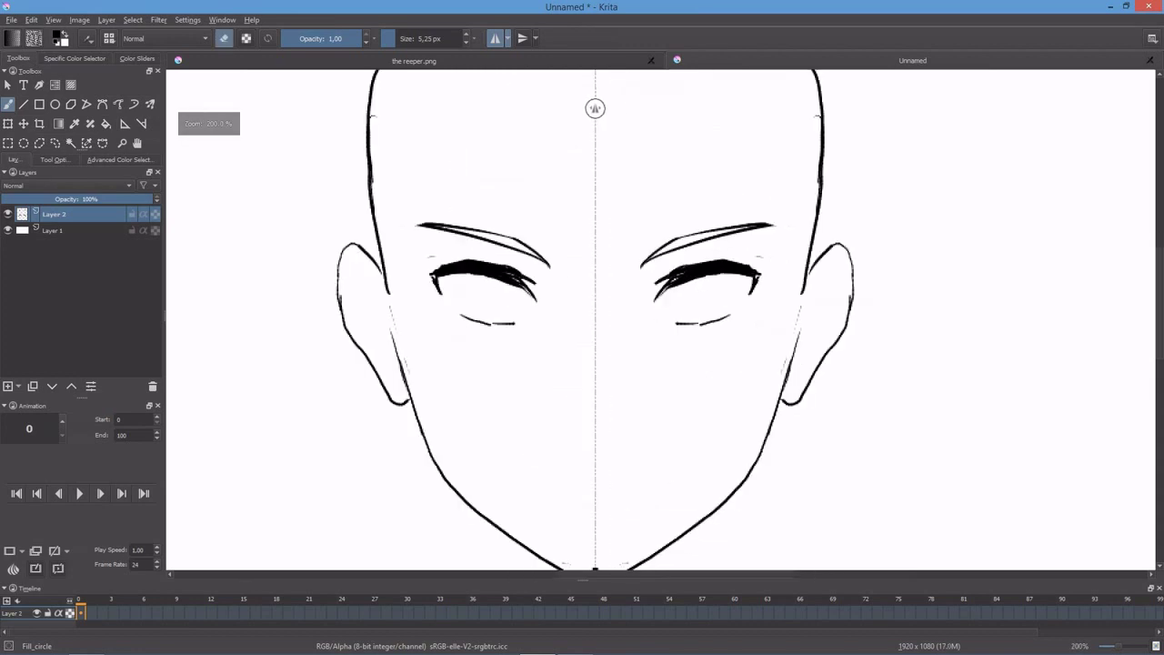
pyautogui.press('e')
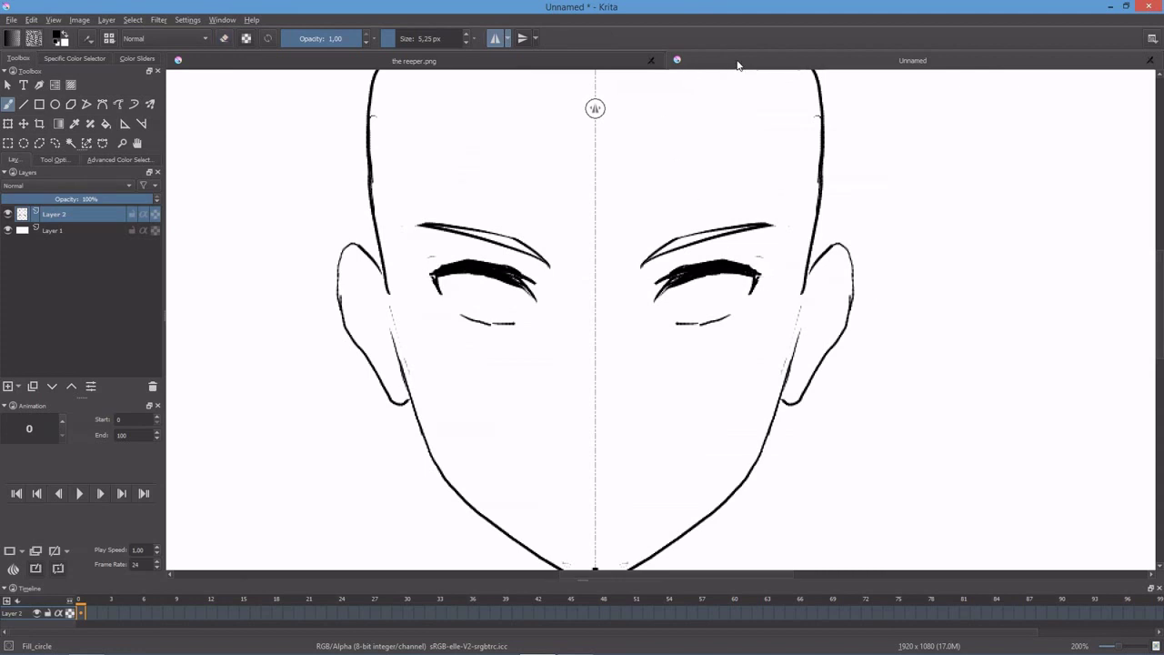
# Step: Check the reference sheet and add eyelash tips at the outer eye corners
pyautogui.click(635, 63)
pyautogui.click(913, 60)
pyautogui.moveTo(757, 273); pyautogui.dragTo(774, 271)
pyautogui.moveTo(433, 265); pyautogui.dragTo(437, 256)
pyautogui.moveTo(453, 262)
pyautogui.mouseDown()
pyautogui.moveTo(464, 256)
pyautogui.moveTo(433, 259)
pyautogui.moveTo(446, 300)
pyautogui.moveTo(498, 304)
pyautogui.moveTo(469, 302)
pyautogui.mouseUp()
pyautogui.hotkey('ctrl', 'z')
pyautogui.hotkey('ctrl', 'z')
pyautogui.hotkey('ctrl', 'z')
pyautogui.hotkey('ctrl', 'z')
# Step: Thicken the iris outlines, fill both pupils black, and add inner iris curves
pyautogui.press('+')
pyautogui.press('+')
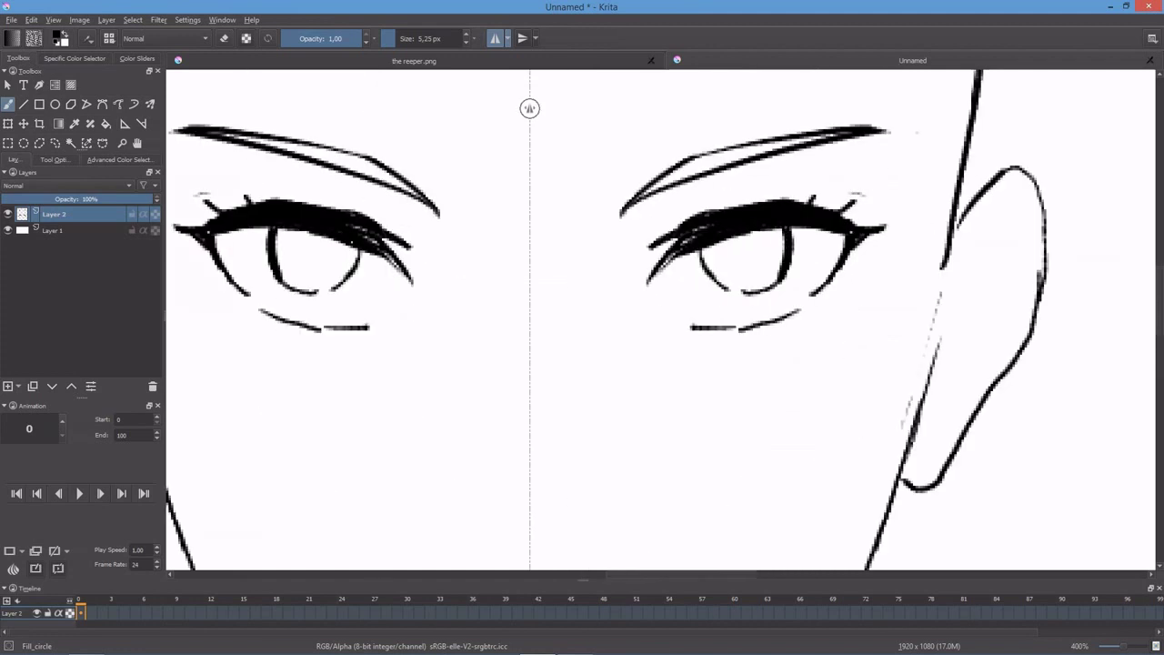
pyautogui.moveTo(359, 249); pyautogui.dragTo(329, 291)
pyautogui.moveTo(274, 260)
pyautogui.mouseDown()
pyautogui.moveTo(311, 294)
pyautogui.moveTo(316, 247)
pyautogui.mouseUp()
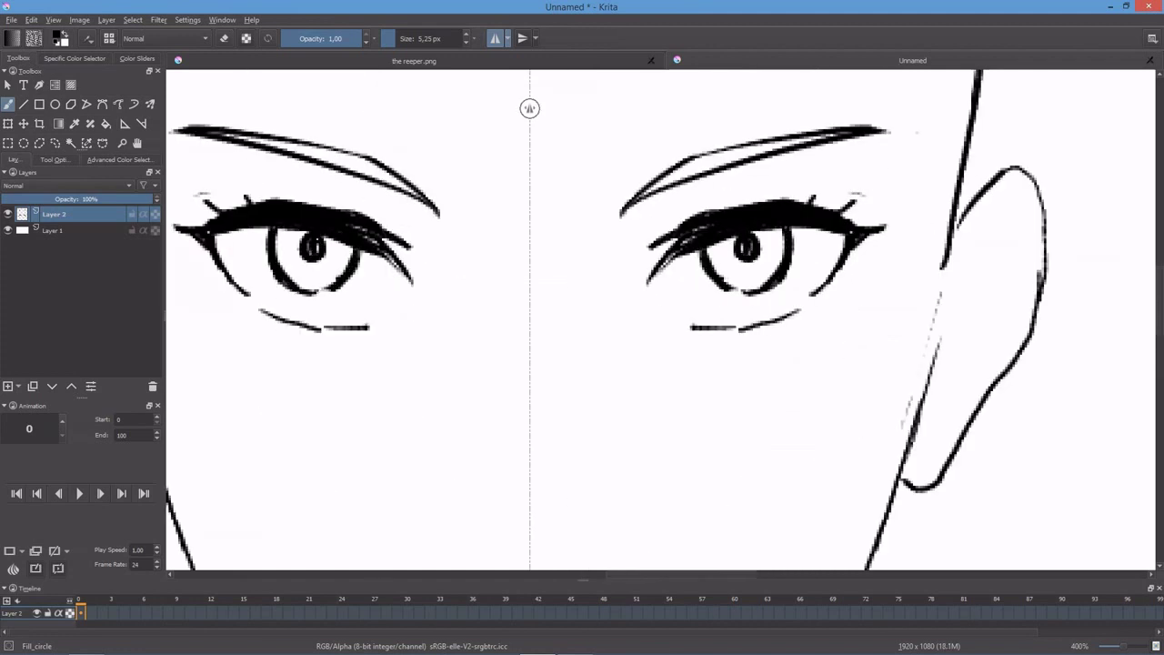
pyautogui.moveTo(429, 292); pyautogui.dragTo(650, 261)
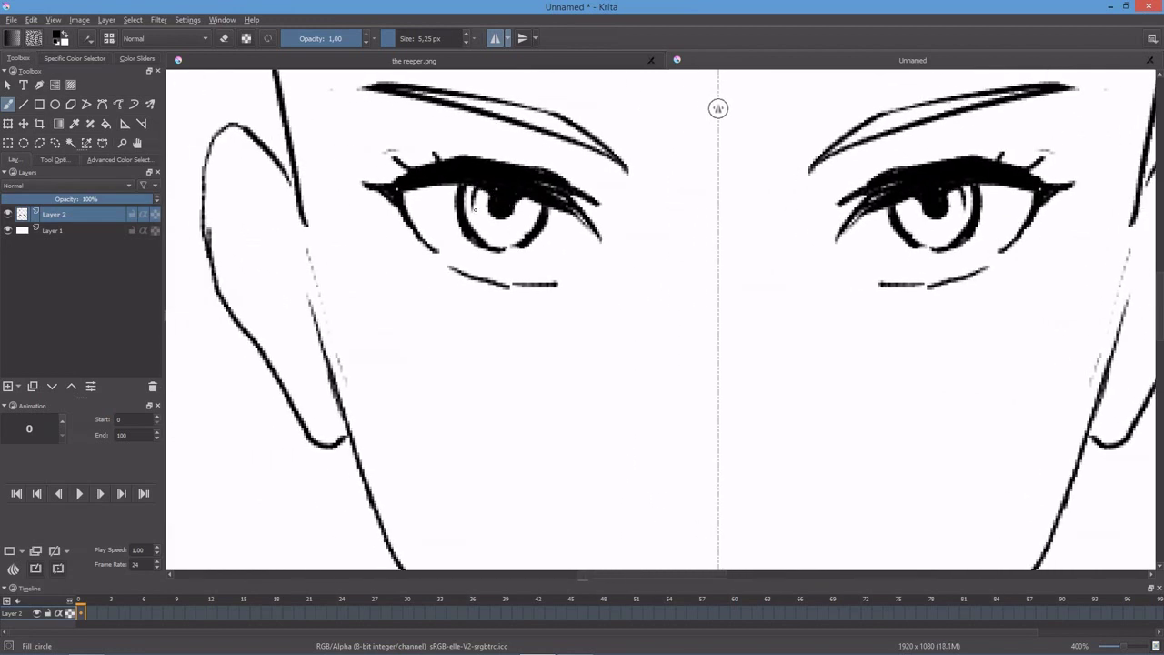
pyautogui.moveTo(477, 187)
pyautogui.mouseDown()
pyautogui.moveTo(474, 214)
pyautogui.moveTo(531, 220)
pyautogui.moveTo(517, 228)
pyautogui.moveTo(476, 207)
pyautogui.mouseUp()
pyautogui.hotkey('ctrl', 'z')
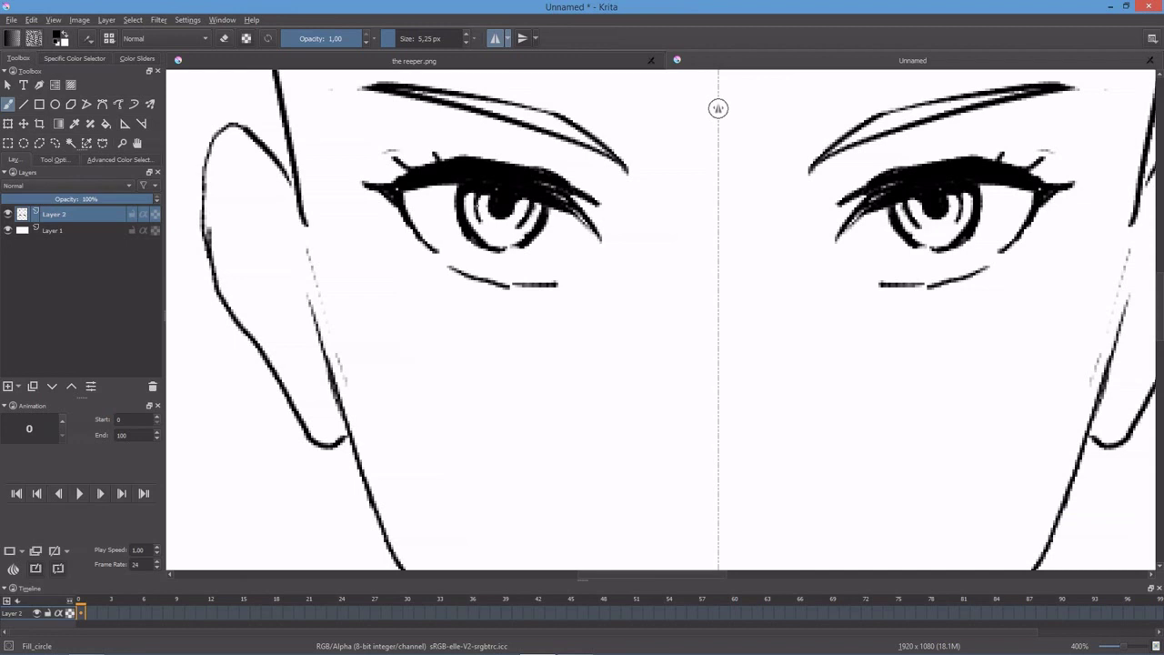
pyautogui.press('-')
pyautogui.press('-')
pyautogui.press('-')
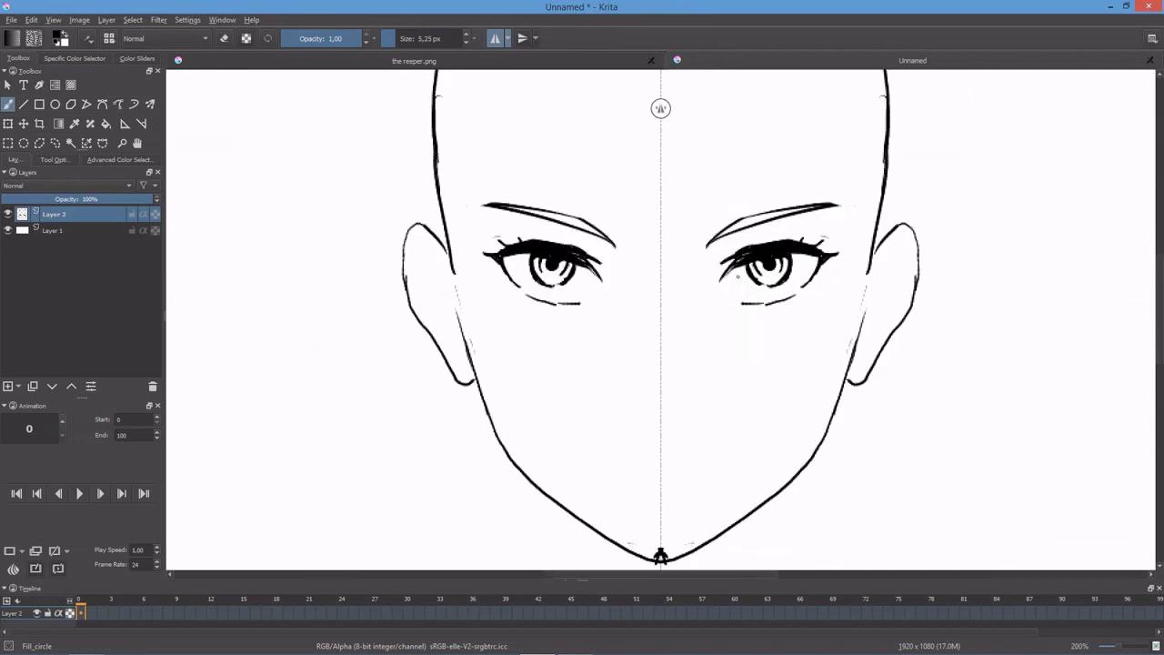
# Step: Add more weight to the upper lash lines
pyautogui.moveTo(637, 364); pyautogui.dragTo(599, 371)
pyautogui.moveTo(540, 242)
pyautogui.mouseDown()
pyautogui.moveTo(507, 242)
pyautogui.moveTo(531, 257)
pyautogui.mouseUp()
pyautogui.press('e')
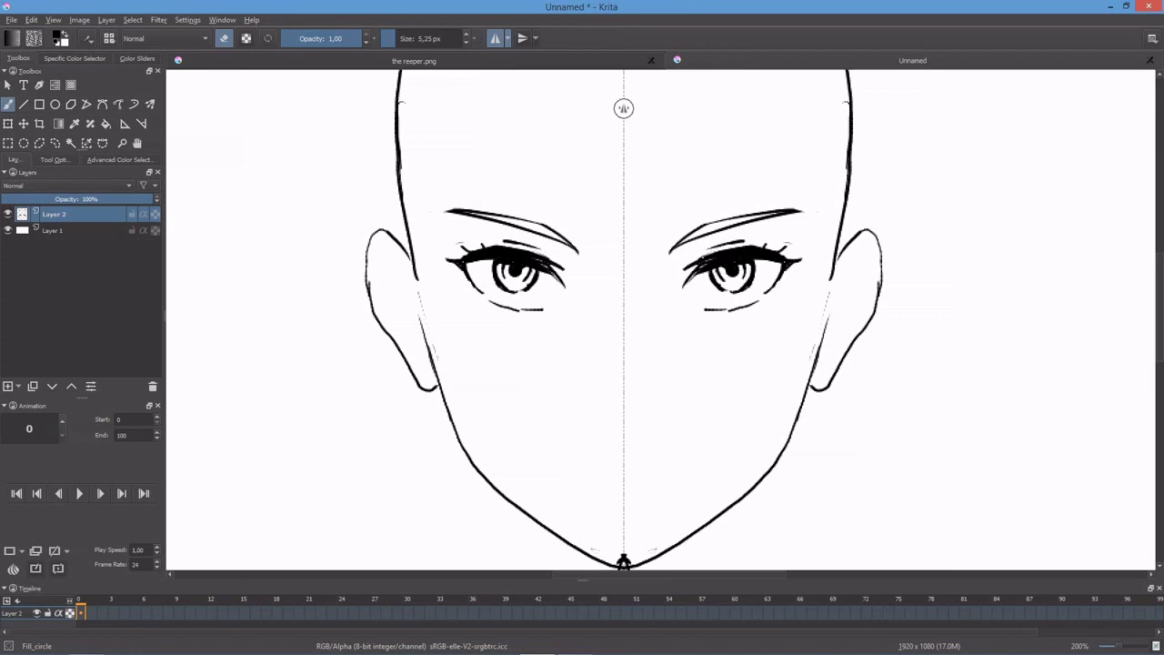
pyautogui.press('e')
pyautogui.moveTo(648, 299); pyautogui.dragTo(613, 250)
# Step: Try a nose stroke with mirror off, then draw a mirrored mouth line and short lower lip
pyautogui.click(496, 38)
pyautogui.moveTo(592, 293); pyautogui.dragTo(592, 364)
pyautogui.hotkey('ctrl', 'z')
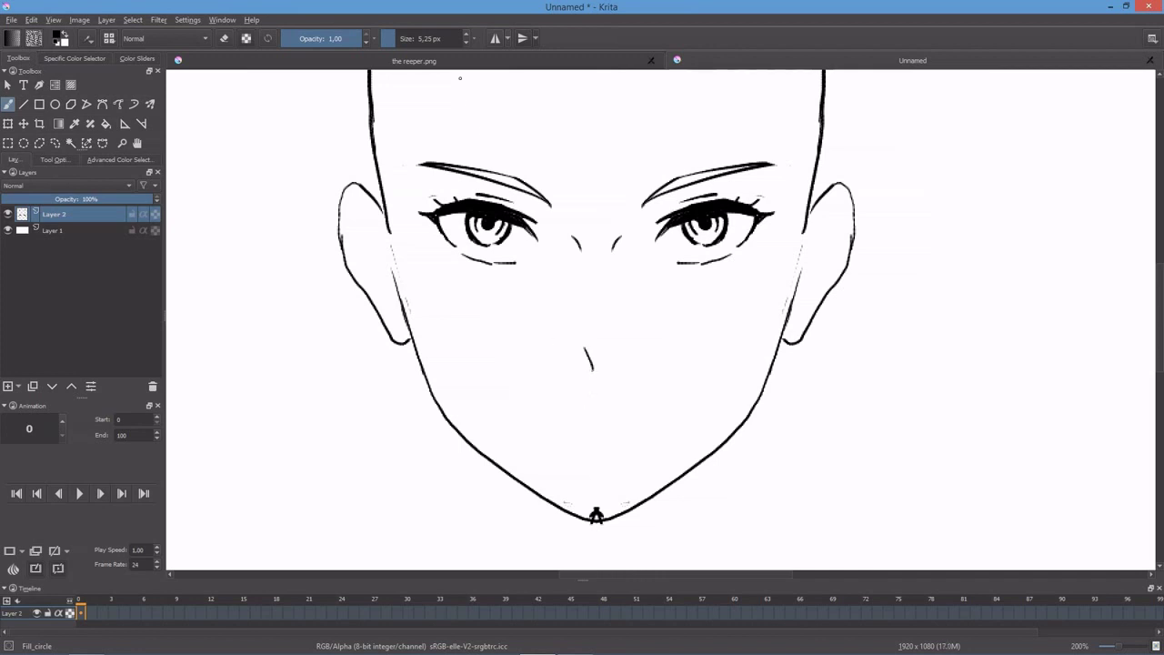
pyautogui.click(496, 38)
pyautogui.moveTo(599, 416); pyautogui.dragTo(647, 419)
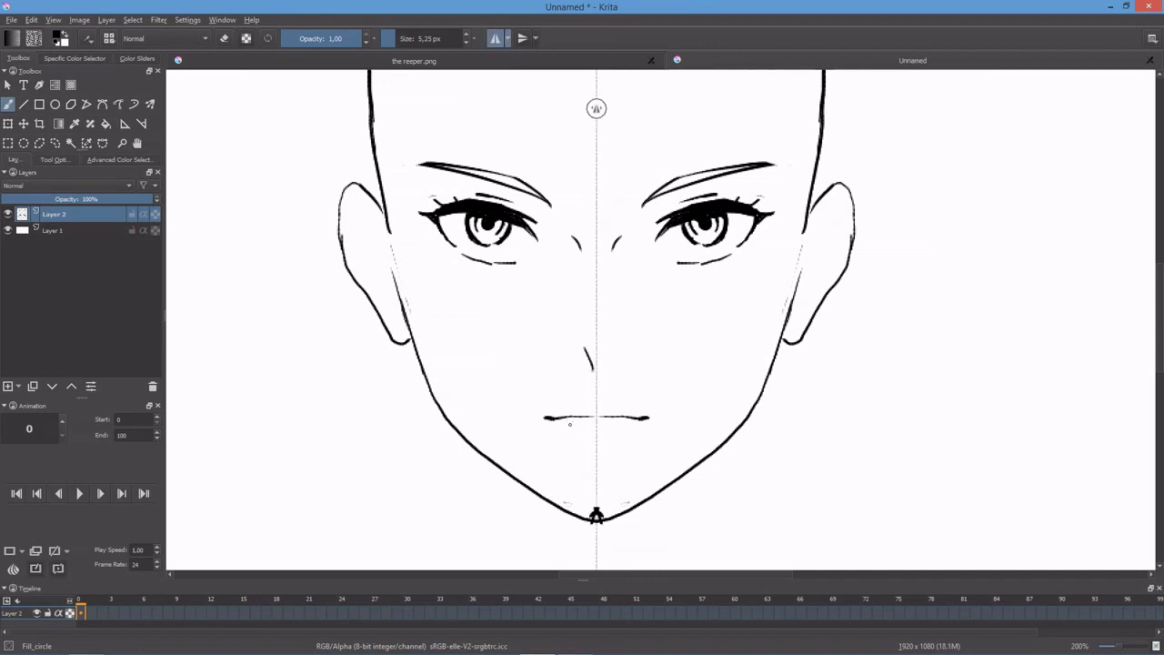
pyautogui.moveTo(571, 442); pyautogui.dragTo(597, 441)
pyautogui.hotkey('ctrl', 'z')
pyautogui.hotkey('ctrl', 'z')
pyautogui.hotkey('ctrl', 'z')
pyautogui.moveTo(619, 331); pyautogui.dragTo(617, 360)
# Step: Draw curved inner-ear detail in both ears
pyautogui.press('-')
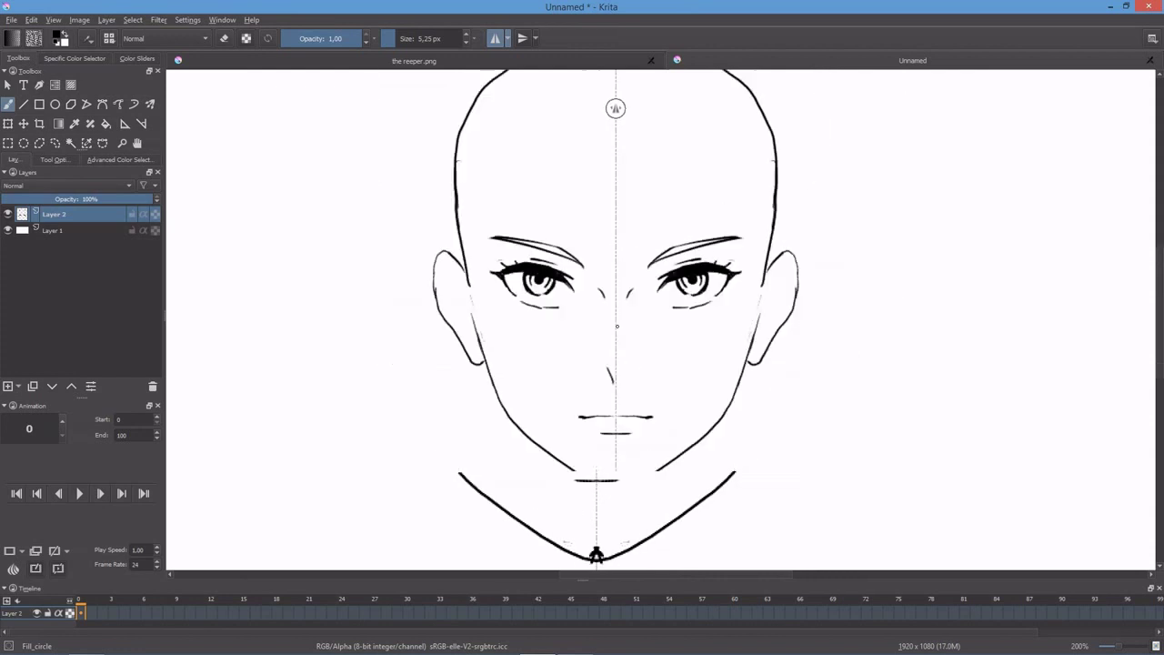
pyautogui.press('-')
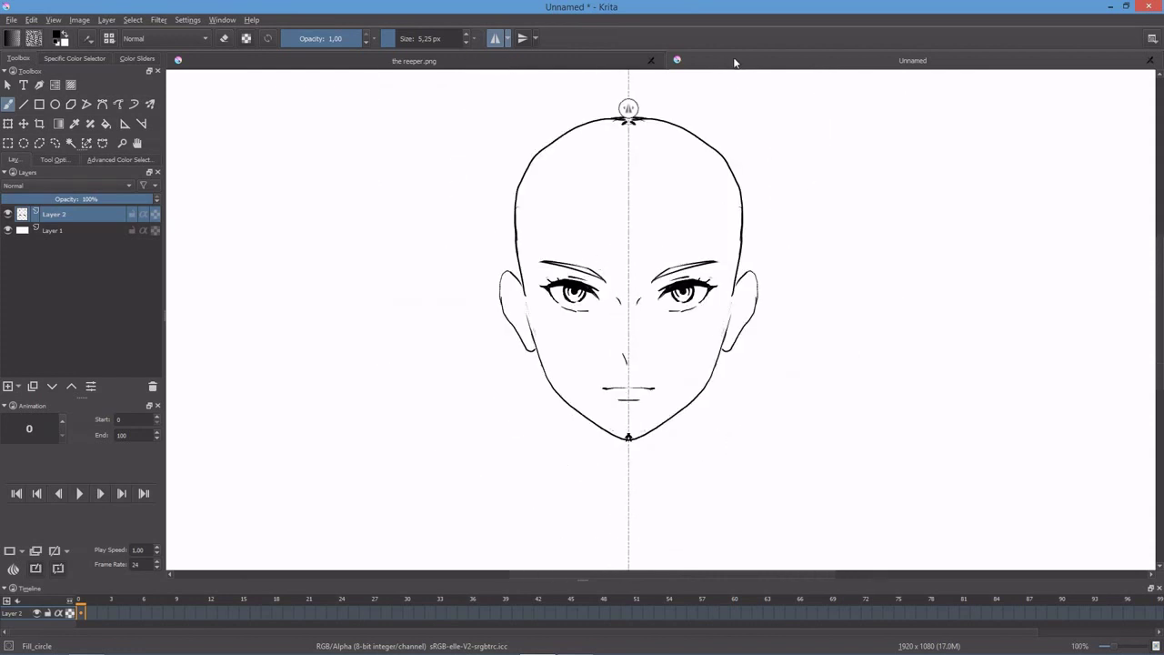
pyautogui.press('+')
pyautogui.press('+')
pyautogui.moveTo(388, 240)
pyautogui.mouseDown()
pyautogui.moveTo(410, 270)
pyautogui.moveTo(401, 283)
pyautogui.moveTo(419, 326)
pyautogui.mouseUp()
pyautogui.moveTo(381, 242); pyautogui.dragTo(417, 331)
pyautogui.hotkey('ctrl', 'z')
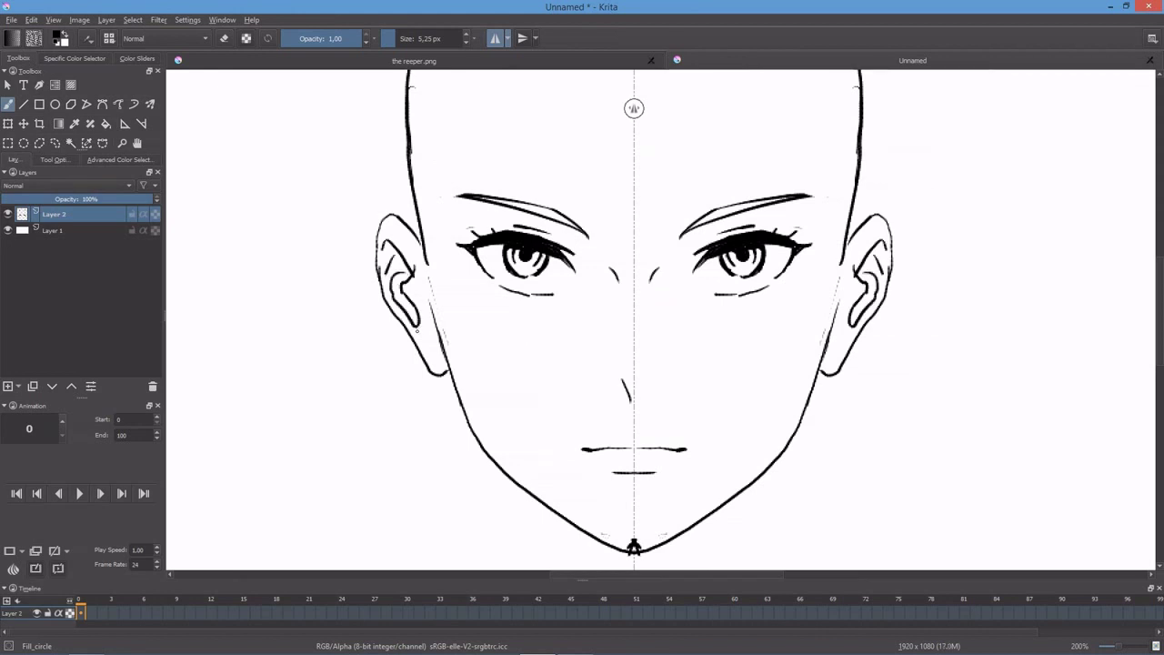
# Step: Compare with the reference sheet and draw mirrored crescent earring drops on both earlobes
pyautogui.click(718, 62)
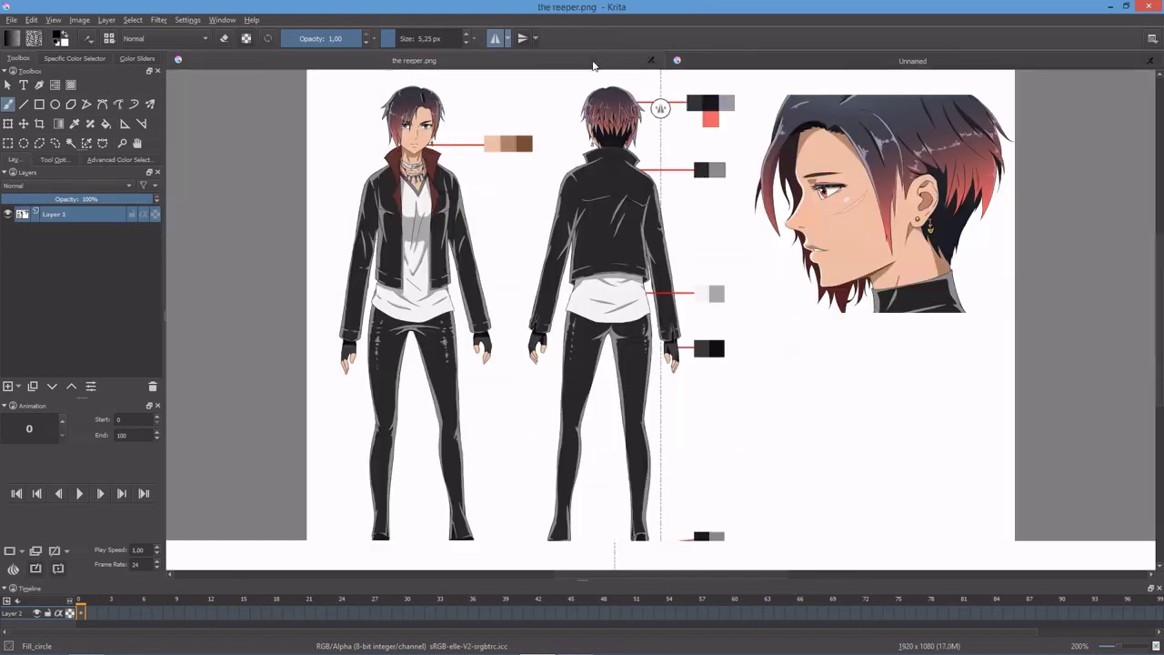
pyautogui.click(719, 60)
pyautogui.moveTo(411, 341); pyautogui.dragTo(420, 400)
pyautogui.hotkey('ctrl', 'z')
pyautogui.moveTo(419, 355)
pyautogui.mouseDown()
pyautogui.moveTo(420, 418)
pyautogui.moveTo(445, 421)
pyautogui.moveTo(422, 469)
pyautogui.moveTo(414, 462)
pyautogui.moveTo(427, 464)
pyautogui.mouseUp()
pyautogui.hotkey('ctrl', 'z')
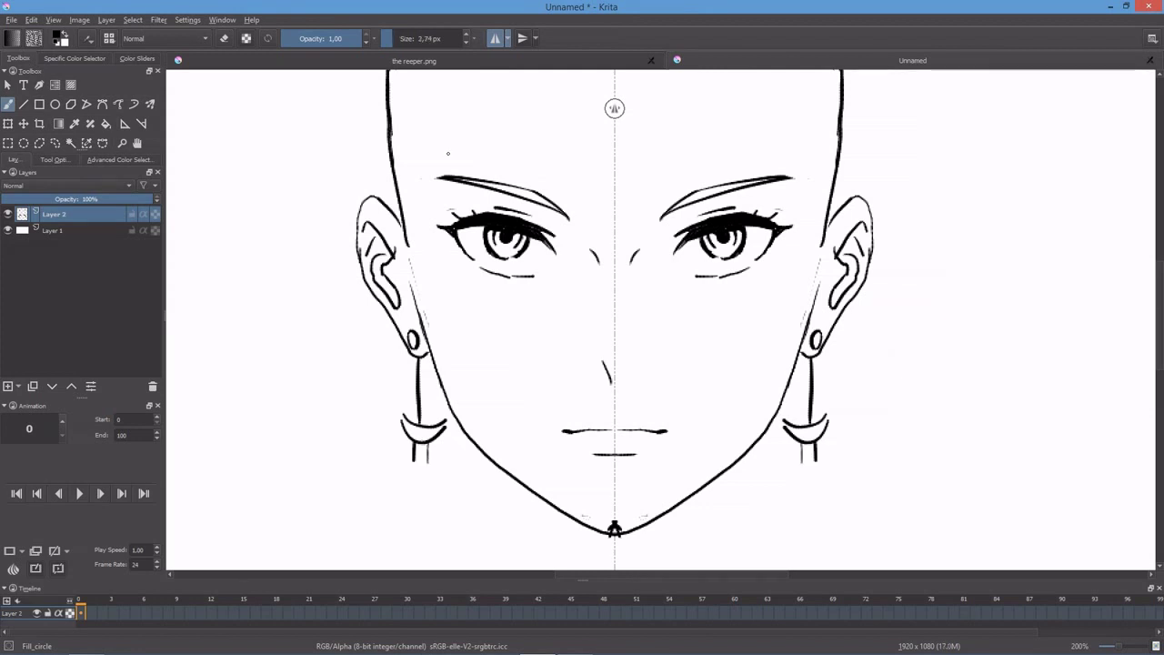
# Step: With a thinner brush, add hooked bases under the earring drops
pyautogui.moveTo(397, 41); pyautogui.dragTo(394, 41)
pyautogui.moveTo(427, 443)
pyautogui.mouseDown()
pyautogui.moveTo(428, 464)
pyautogui.moveTo(445, 469)
pyautogui.moveTo(400, 464)
pyautogui.mouseUp()
pyautogui.hotkey('ctrl', 'z')
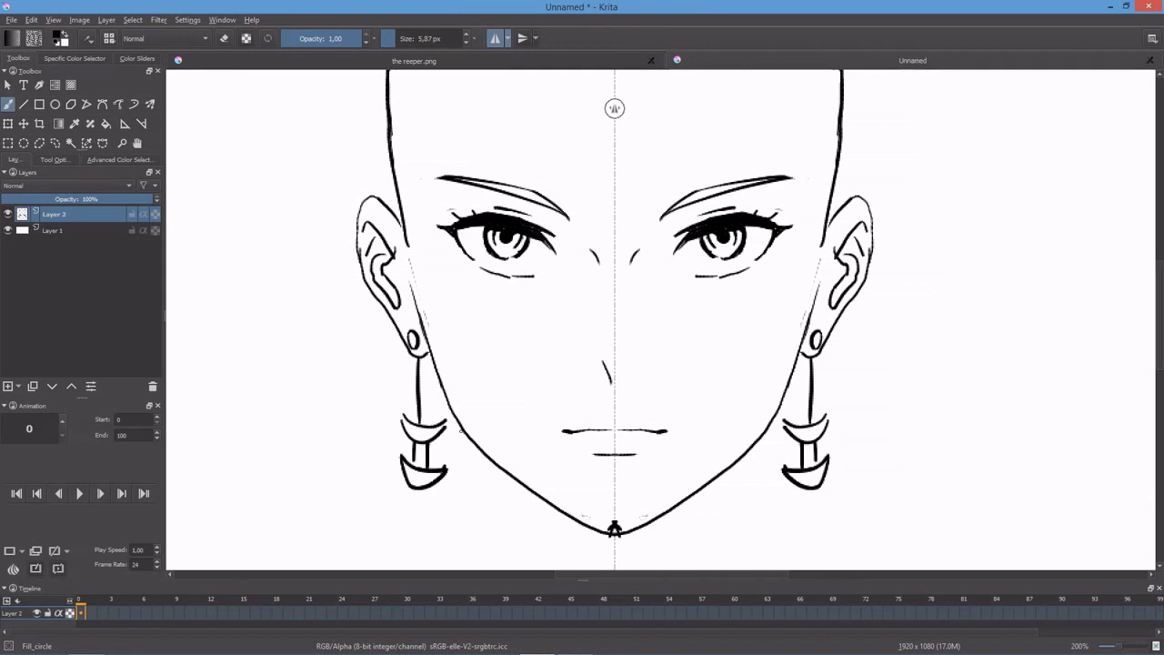
pyautogui.scroll(-2, 637, 452)
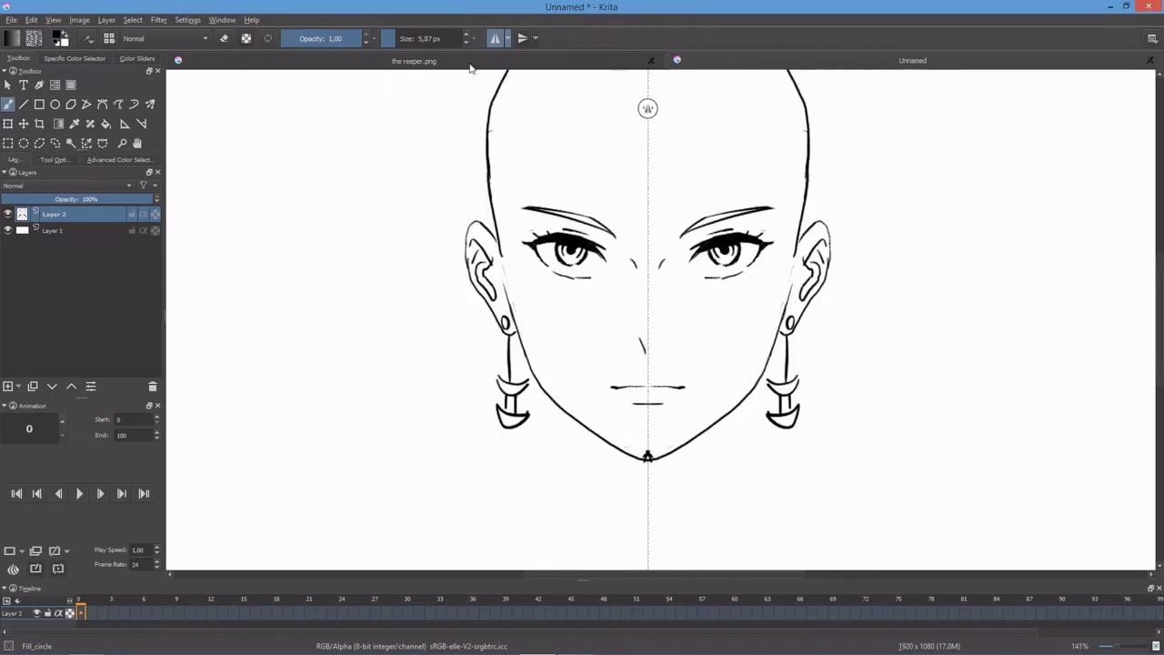
# Step: Erase a stray chin mark, then draw symmetrical neck lines below the jaw
pyautogui.click(495, 38)
pyautogui.press('e')
pyautogui.press('e')
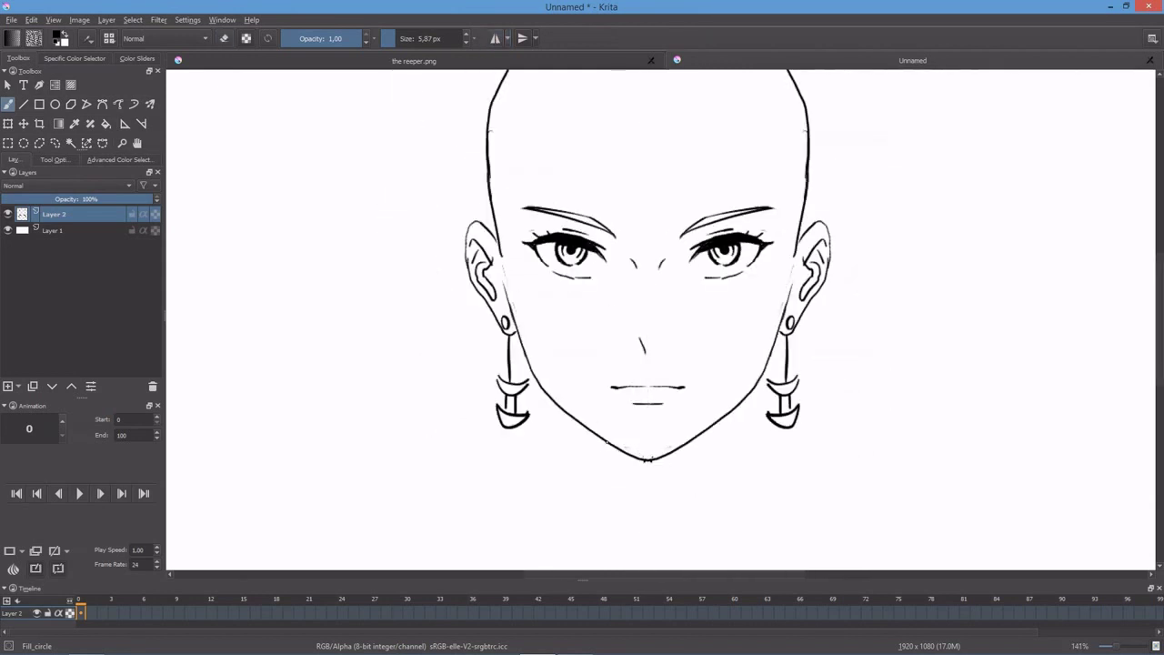
pyautogui.moveTo(601, 439); pyautogui.dragTo(599, 515)
pyautogui.hotkey('ctrl', 'z')
pyautogui.click(494, 38)
pyautogui.moveTo(590, 431)
pyautogui.mouseDown()
pyautogui.moveTo(597, 505)
pyautogui.moveTo(580, 507)
pyautogui.mouseUp()
pyautogui.hotkey('ctrl', 'z')
pyautogui.scroll(1, 620, 229)
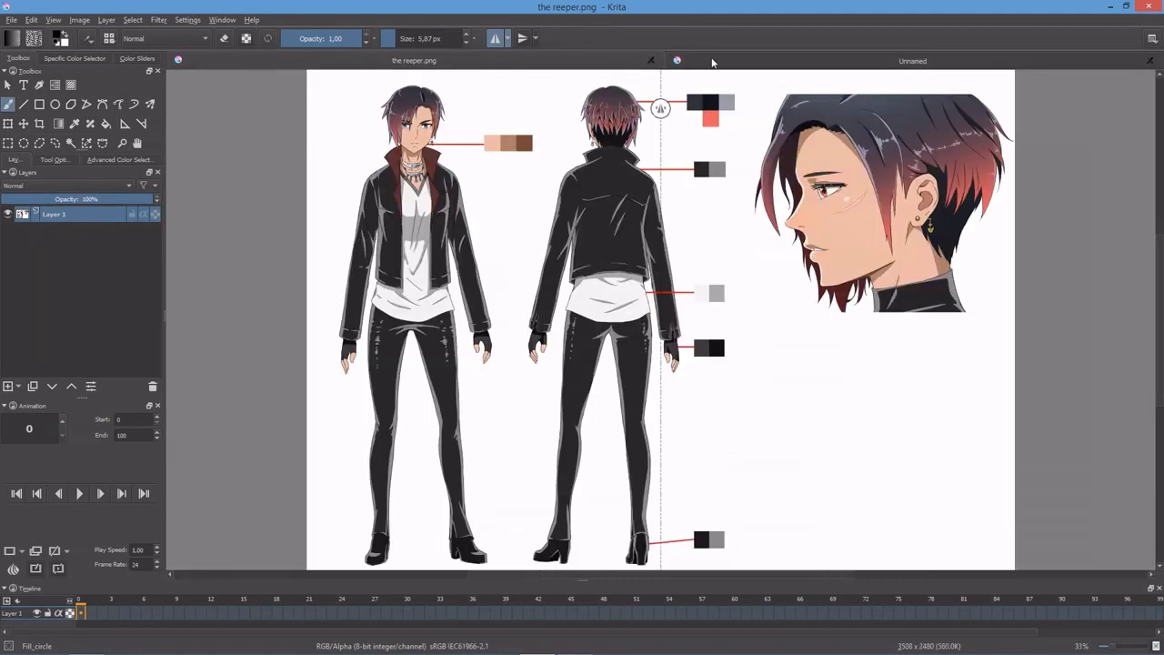
# Step: With mirror mode off, sketch the forehead bangs and two long strands down the left side
pyautogui.click(713, 61)
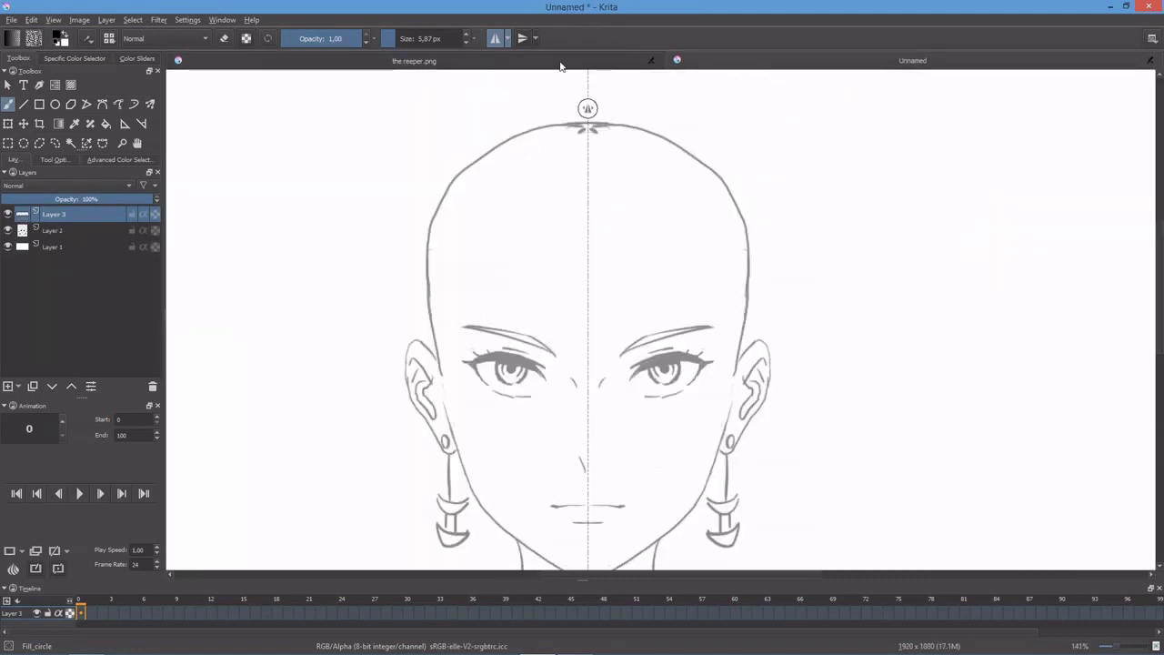
pyautogui.click(495, 38)
pyautogui.moveTo(671, 224); pyautogui.dragTo(636, 252)
pyautogui.click(746, 63)
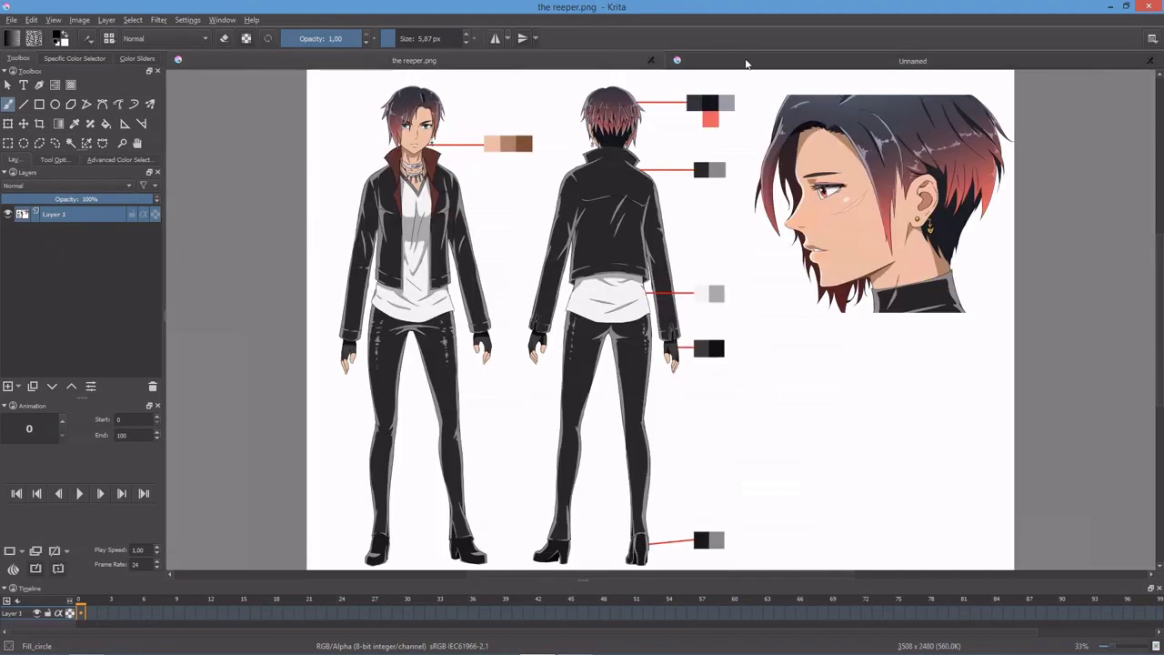
pyautogui.click(758, 58)
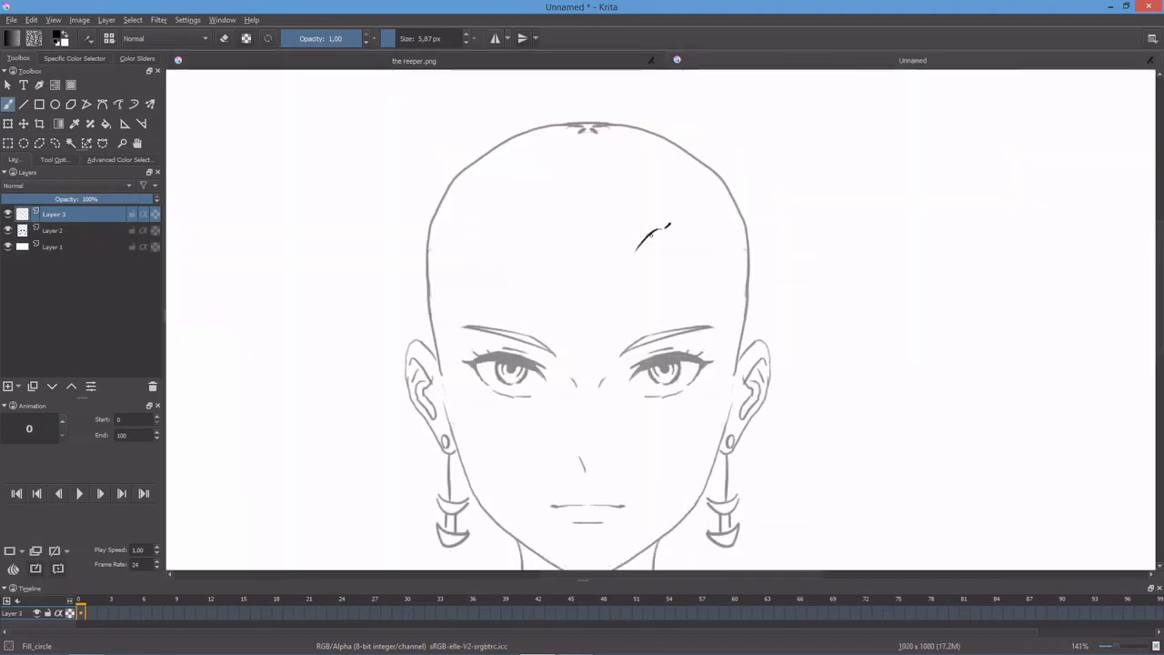
pyautogui.moveTo(632, 231); pyautogui.dragTo(579, 305)
pyautogui.moveTo(589, 246)
pyautogui.mouseDown()
pyautogui.moveTo(569, 331)
pyautogui.moveTo(529, 357)
pyautogui.mouseUp()
pyautogui.moveTo(523, 280)
pyautogui.mouseDown()
pyautogui.moveTo(527, 364)
pyautogui.moveTo(475, 382)
pyautogui.mouseUp()
pyautogui.moveTo(476, 330); pyautogui.dragTo(470, 475)
pyautogui.moveTo(439, 324); pyautogui.dragTo(464, 466)
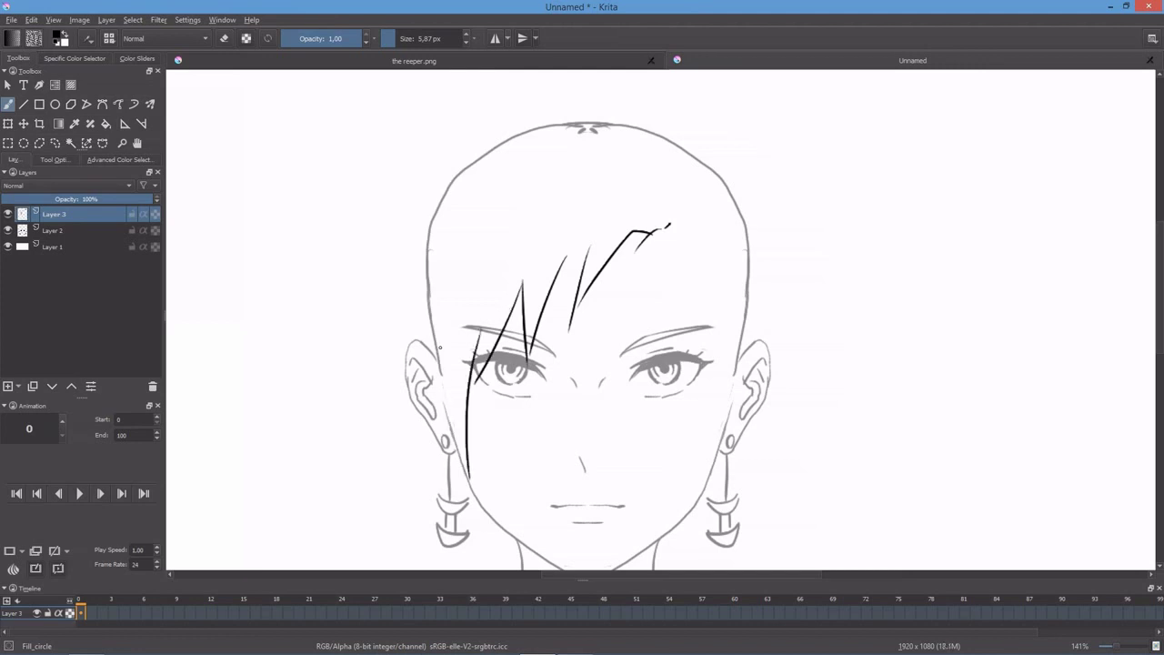
# Step: Checking the reeper.png reference, redraw the left-side strands down past the earring
pyautogui.click(618, 60)
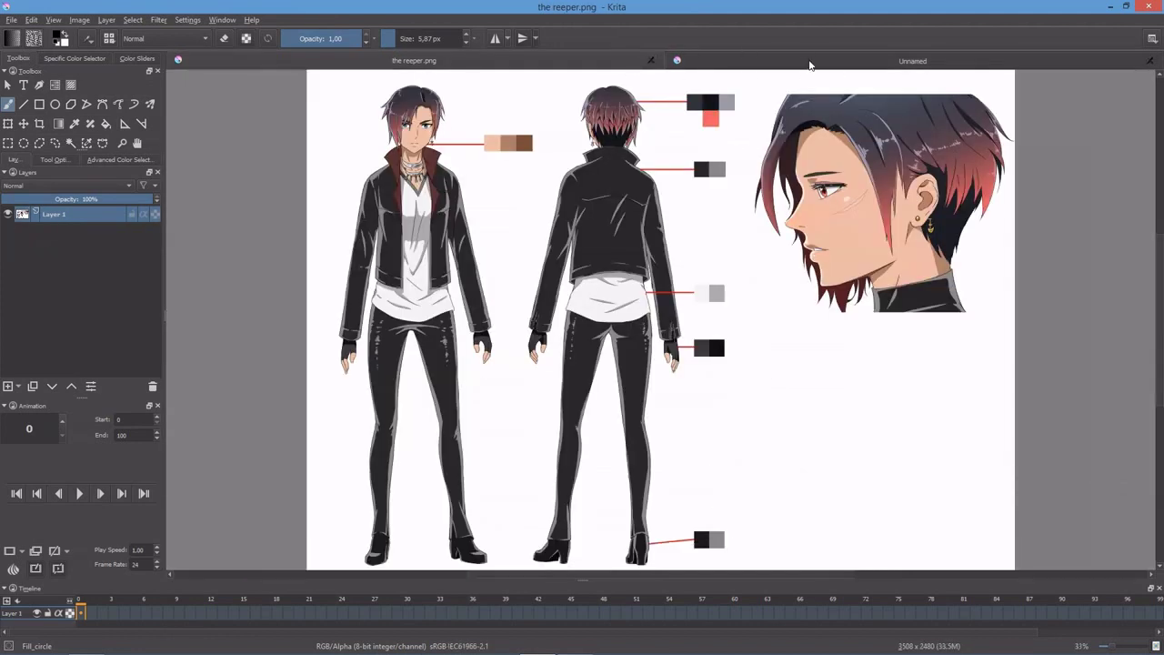
pyautogui.click(812, 60)
pyautogui.moveTo(419, 259); pyautogui.dragTo(422, 178)
pyautogui.moveTo(412, 133); pyautogui.dragTo(373, 300)
pyautogui.moveTo(400, 255)
pyautogui.mouseDown()
pyautogui.moveTo(375, 296)
pyautogui.moveTo(460, 471)
pyautogui.moveTo(450, 471)
pyautogui.mouseUp()
pyautogui.hotkey('ctrl', 'z')
pyautogui.moveTo(459, 315); pyautogui.dragTo(447, 484)
pyautogui.hotkey('ctrl', 'z')
pyautogui.hotkey('ctrl', 'z')
pyautogui.moveTo(400, 259); pyautogui.dragTo(431, 487)
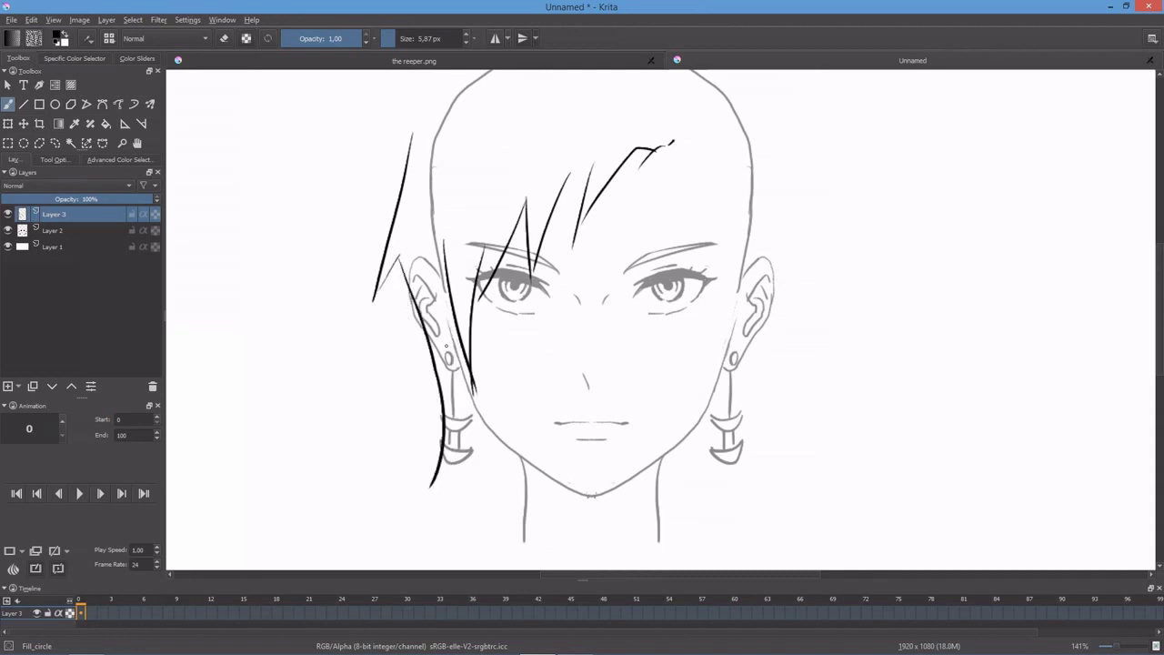
pyautogui.moveTo(457, 324); pyautogui.dragTo(445, 449)
pyautogui.moveTo(440, 459); pyautogui.dragTo(427, 484)
# Step: Refine the hair strands beside the left ear and earring, undoing misplaced strokes
pyautogui.click(636, 60)
pyautogui.click(754, 60)
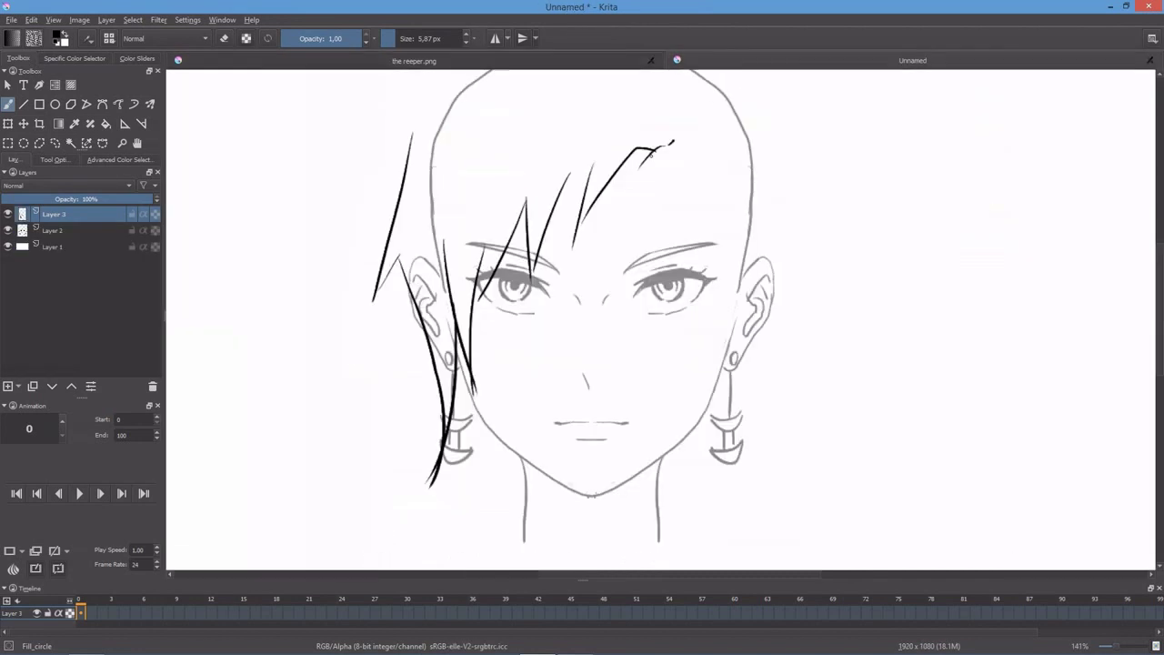
pyautogui.hotkey('ctrl', 'z')
pyautogui.hotkey('ctrl', 'z')
pyautogui.hotkey('ctrl', 'z')
pyautogui.moveTo(400, 271)
pyautogui.mouseDown()
pyautogui.moveTo(395, 422)
pyautogui.moveTo(413, 406)
pyautogui.mouseUp()
pyautogui.moveTo(429, 360); pyautogui.dragTo(395, 416)
pyautogui.moveTo(428, 381); pyautogui.dragTo(460, 492)
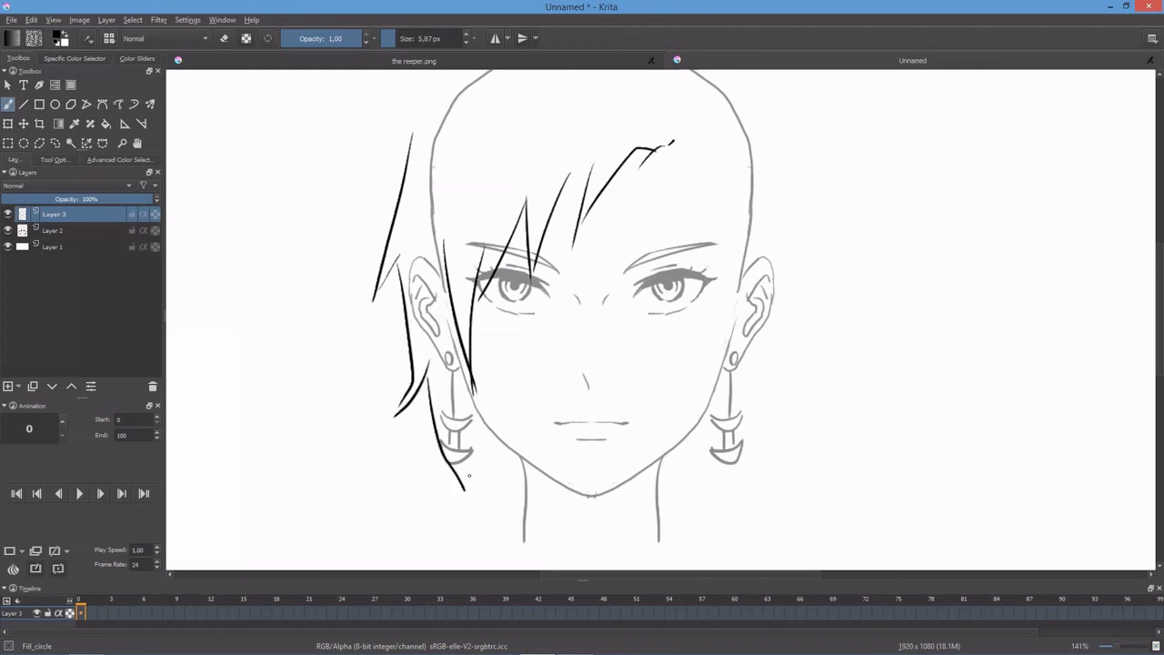
pyautogui.hotkey('ctrl', 'z')
pyautogui.moveTo(439, 438); pyautogui.dragTo(466, 499)
pyautogui.hotkey('ctrl', 'z')
pyautogui.moveTo(428, 362); pyautogui.dragTo(479, 481)
pyautogui.moveTo(455, 337); pyautogui.dragTo(471, 470)
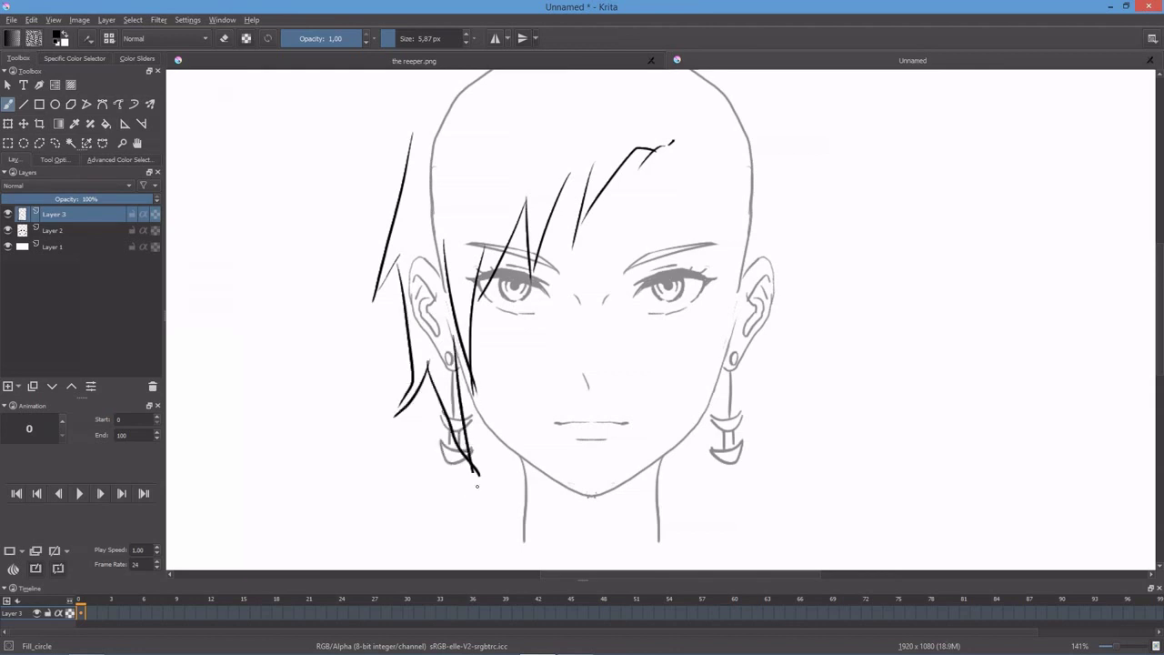
# Step: Add more diagonal bang strands across the forehead
pyautogui.hotkey('ctrl', 'z')
pyautogui.hotkey('ctrl', 'z')
pyautogui.moveTo(455, 338); pyautogui.dragTo(475, 466)
pyautogui.moveTo(413, 371)
pyautogui.mouseDown()
pyautogui.moveTo(395, 428)
pyautogui.moveTo(407, 388)
pyautogui.moveTo(402, 409)
pyautogui.mouseUp()
pyautogui.press('e')
pyautogui.press('e')
pyautogui.moveTo(561, 224)
pyautogui.mouseDown()
pyautogui.moveTo(506, 320)
pyautogui.moveTo(495, 318)
pyautogui.mouseUp()
pyautogui.moveTo(524, 260); pyautogui.dragTo(488, 371)
pyautogui.hotkey('ctrl', 'z')
pyautogui.moveTo(499, 278); pyautogui.dragTo(491, 371)
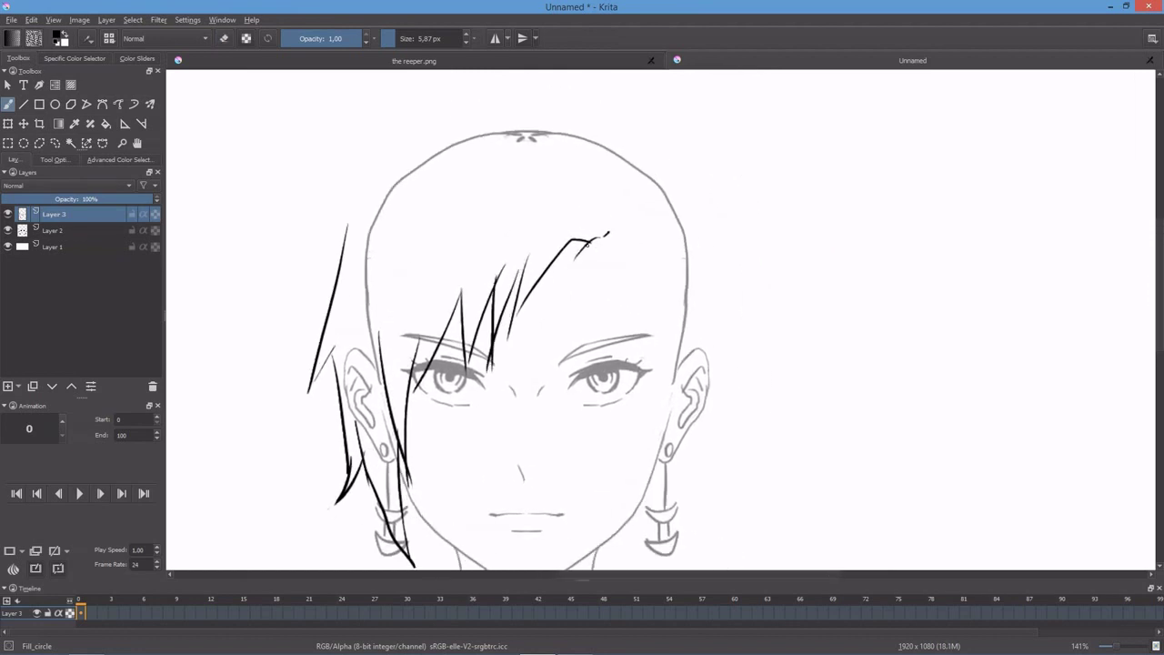
pyautogui.moveTo(591, 240)
pyautogui.mouseDown()
pyautogui.moveTo(545, 335)
pyautogui.moveTo(655, 308)
pyautogui.mouseUp()
# Step: Draw a tuft at the parting and long strands down the right temple and cheek
pyautogui.hotkey('ctrl', 'z')
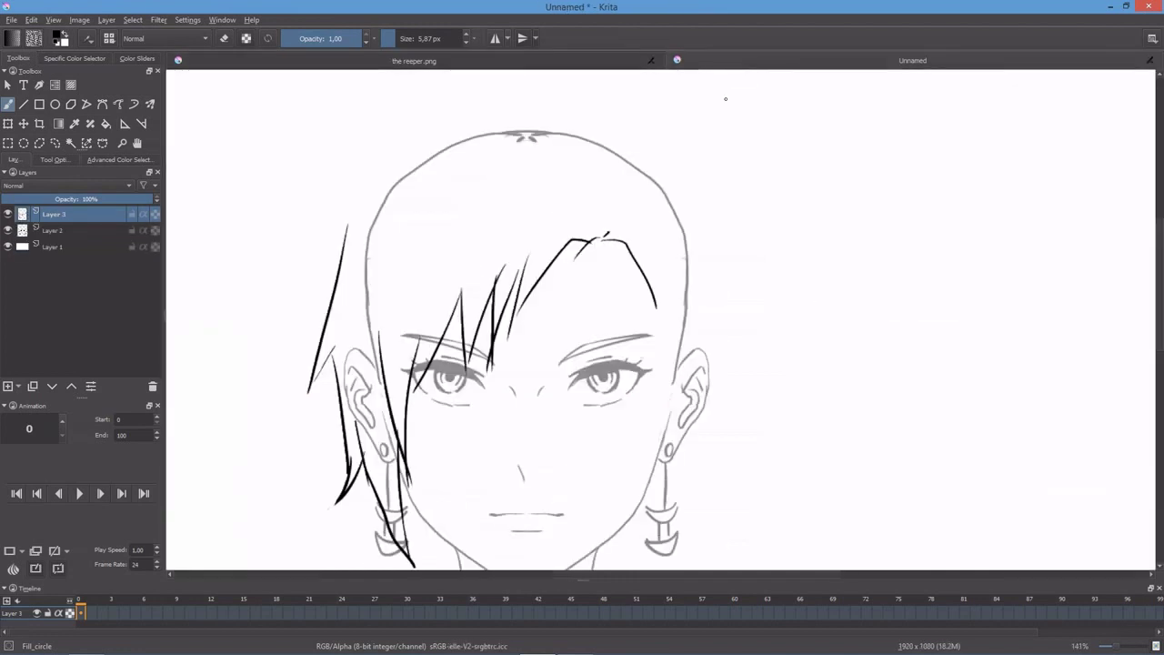
pyautogui.moveTo(598, 246); pyautogui.dragTo(616, 238)
pyautogui.moveTo(668, 304); pyautogui.dragTo(651, 364)
pyautogui.hotkey('ctrl', 'z')
pyautogui.moveTo(665, 266)
pyautogui.mouseDown()
pyautogui.moveTo(655, 349)
pyautogui.moveTo(671, 423)
pyautogui.mouseUp()
pyautogui.moveTo(673, 287); pyautogui.dragTo(674, 421)
pyautogui.moveTo(698, 294); pyautogui.dragTo(662, 436)
pyautogui.hotkey('ctrl', 'z')
pyautogui.hotkey('ctrl', 'z')
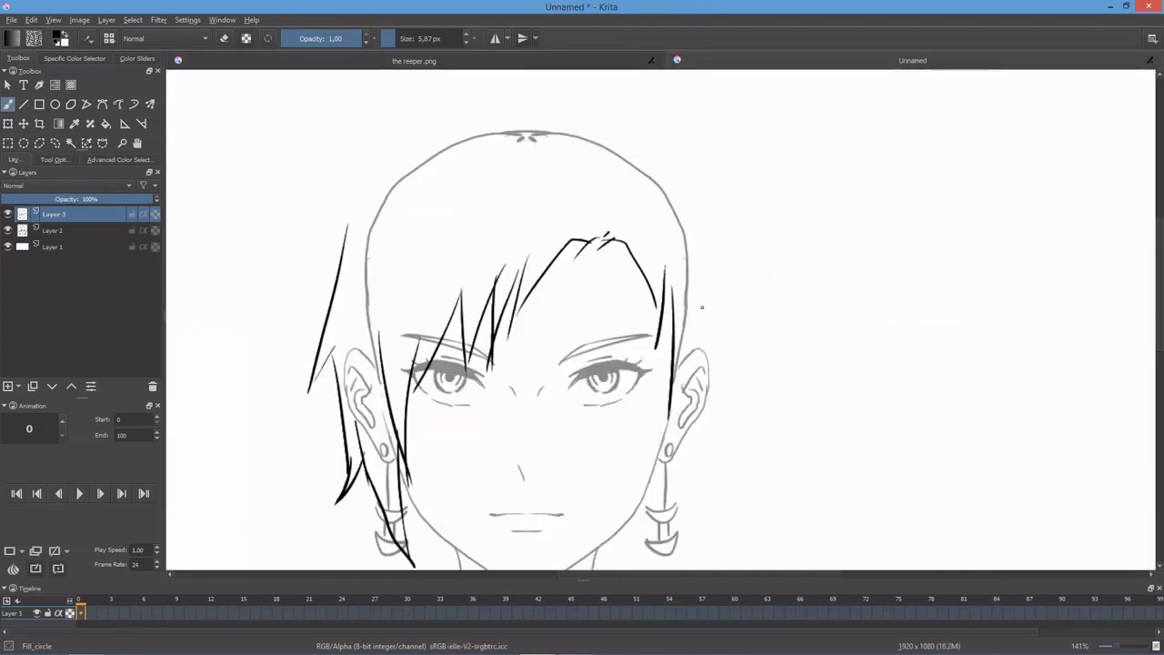
pyautogui.moveTo(706, 302); pyautogui.dragTo(672, 421)
pyautogui.hotkey('ctrl', 'Tab')
pyautogui.hotkey('ctrl', 'Tab')
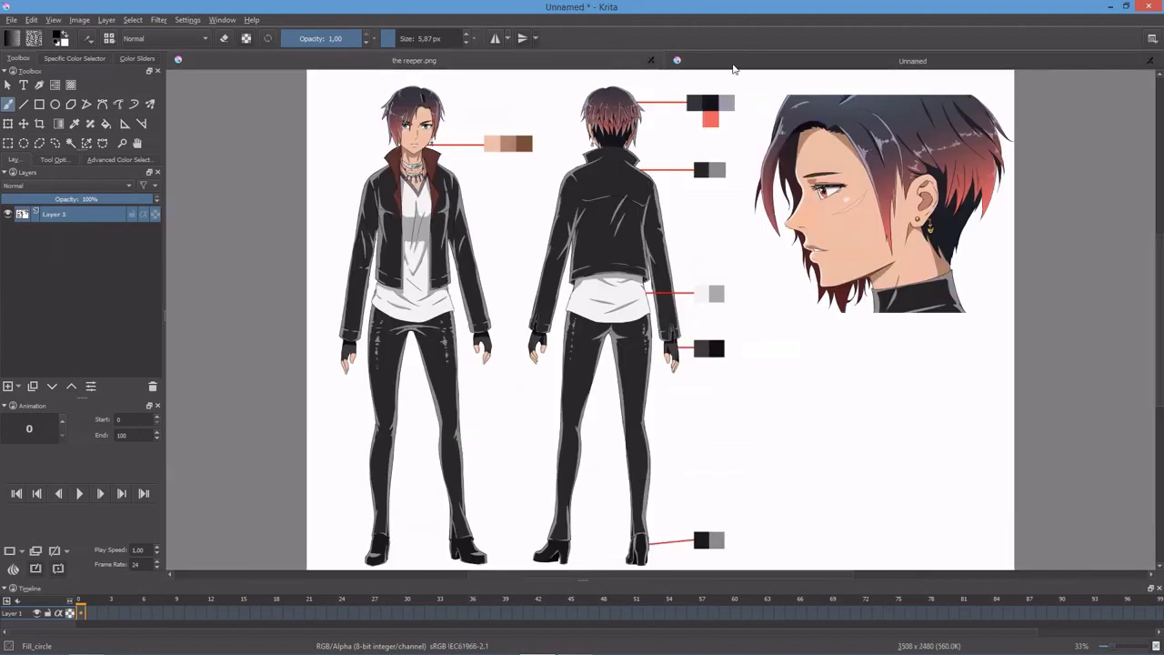
# Step: Reshape the upper-left hair outline and add a vertical strand on the right side
pyautogui.moveTo(357, 208); pyautogui.dragTo(341, 244)
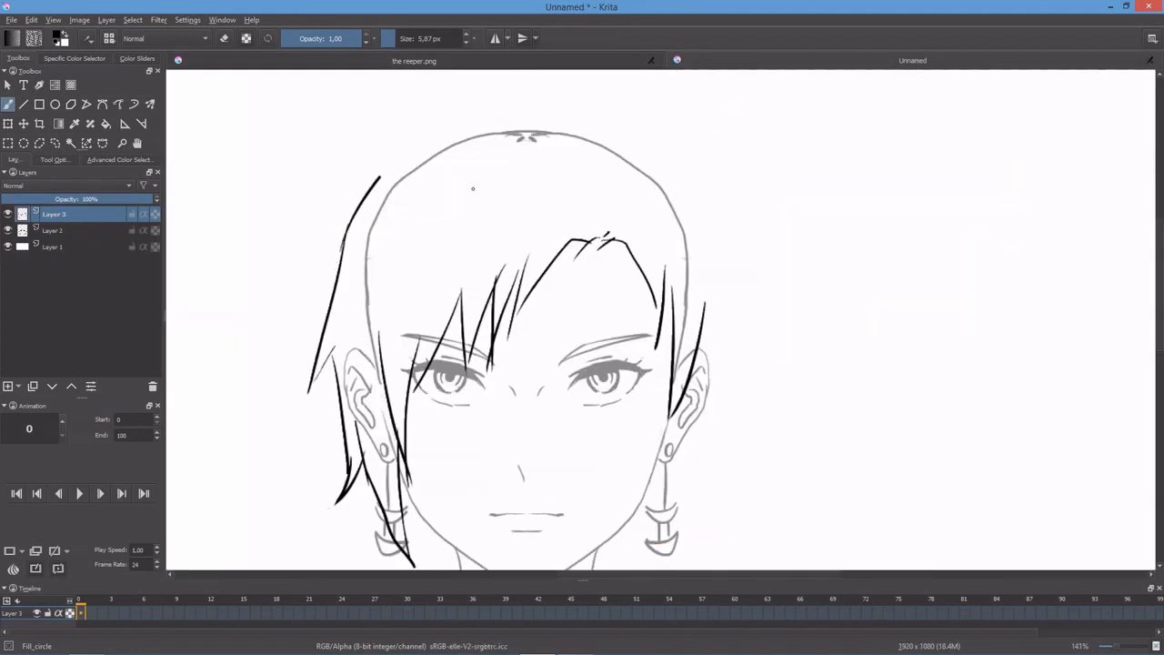
pyautogui.moveTo(703, 184); pyautogui.dragTo(716, 340)
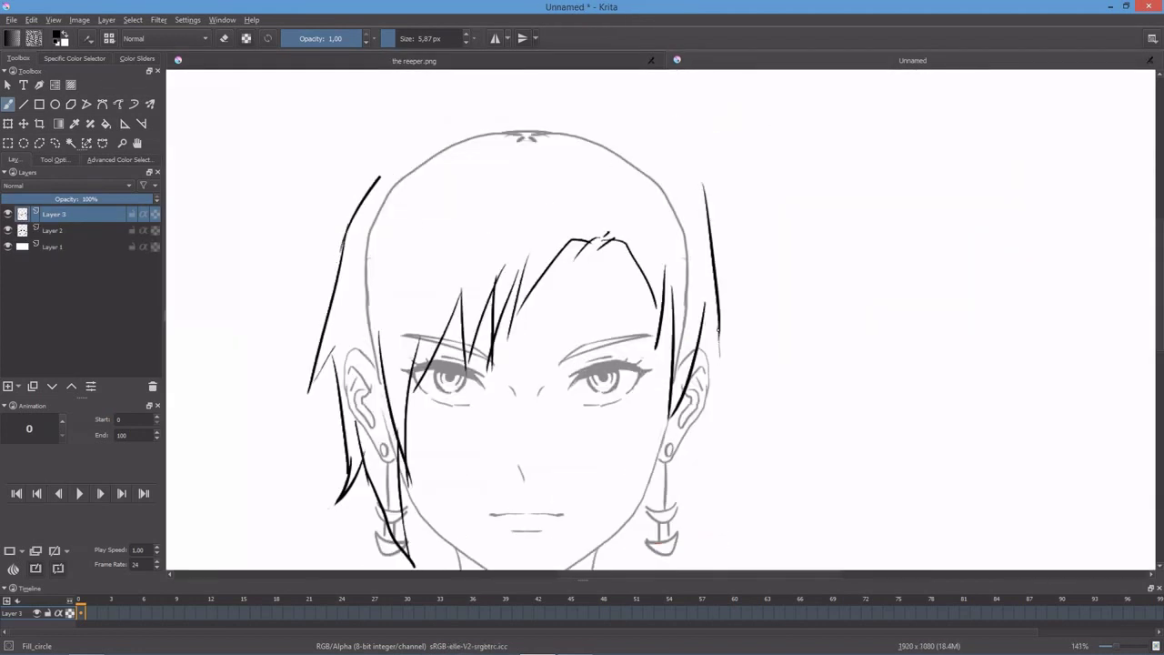
pyautogui.moveTo(698, 194); pyautogui.dragTo(671, 169)
pyautogui.press('1')
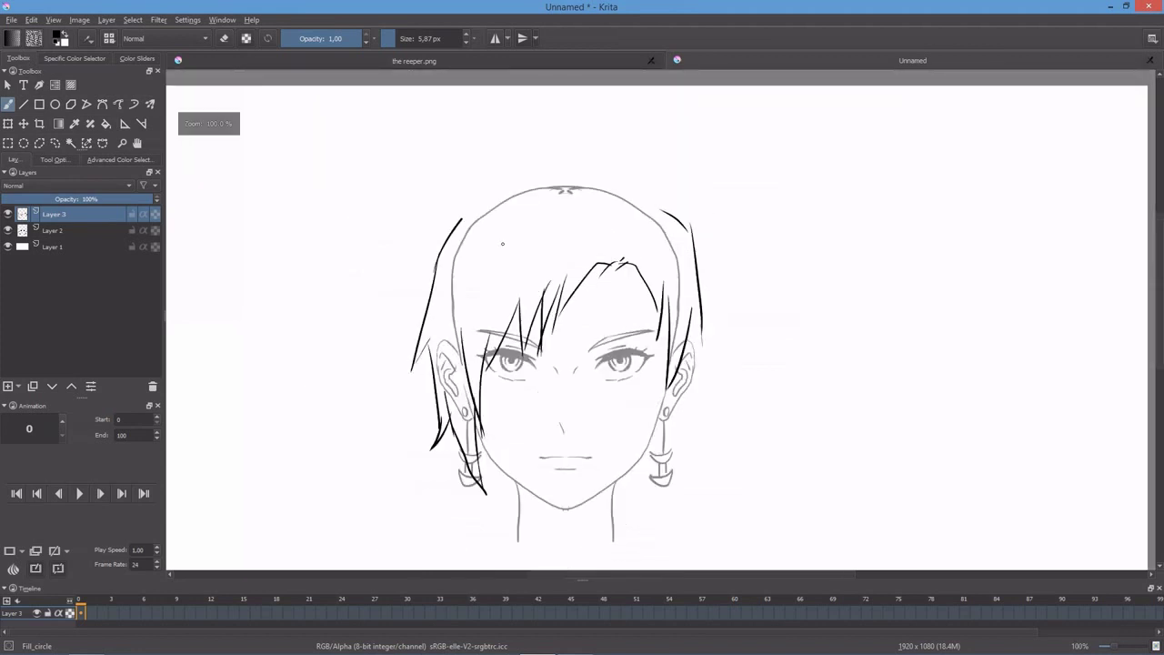
pyautogui.hotkey('ctrl', 'Tab')
pyautogui.hotkey('ctrl', 'Tab')
pyautogui.hotkey('ctrl', 'z')
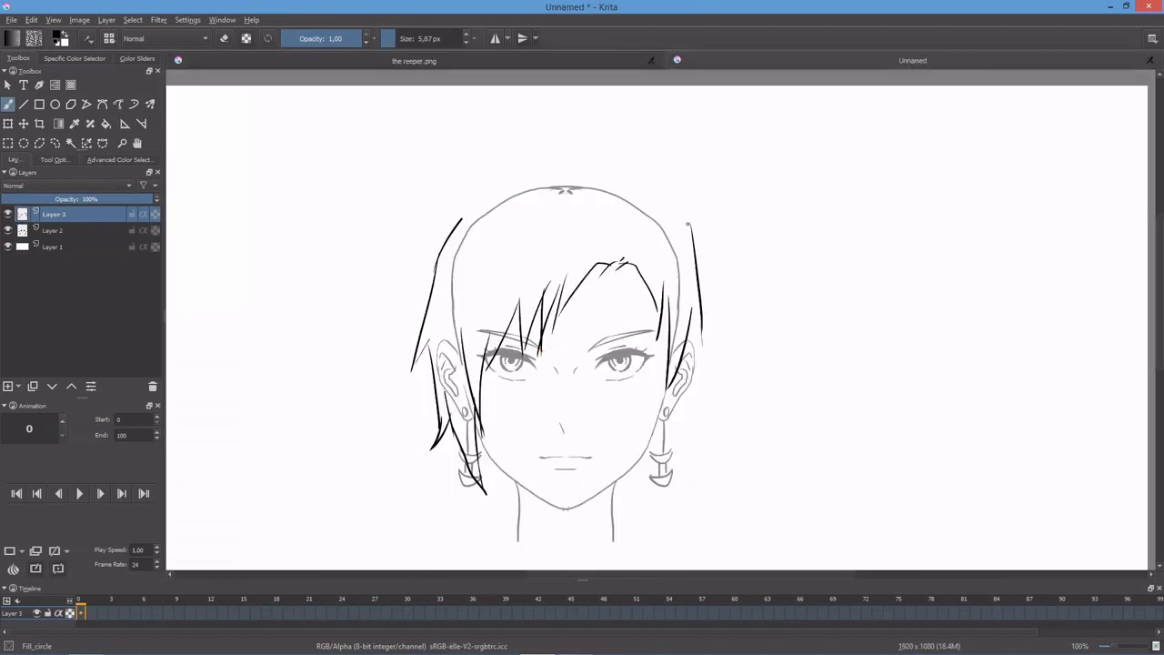
# Step: Sketch strands over the crown and long strands sweeping down the upper left
pyautogui.moveTo(462, 220); pyautogui.dragTo(497, 198)
pyautogui.moveTo(615, 154)
pyautogui.mouseDown()
pyautogui.moveTo(521, 146)
pyautogui.moveTo(619, 161)
pyautogui.mouseUp()
pyautogui.hotkey('ctrl', 'z')
pyautogui.moveTo(551, 146); pyautogui.dragTo(447, 213)
pyautogui.hotkey('ctrl', 'z')
pyautogui.hotkey('ctrl', 'z')
pyautogui.moveTo(580, 159); pyautogui.dragTo(614, 170)
pyautogui.moveTo(508, 167)
pyautogui.mouseDown()
pyautogui.moveTo(426, 234)
pyautogui.moveTo(424, 309)
pyautogui.mouseUp()
pyautogui.moveTo(630, 182)
pyautogui.mouseDown()
pyautogui.moveTo(709, 245)
pyautogui.moveTo(709, 311)
pyautogui.moveTo(689, 226)
pyautogui.mouseUp()
pyautogui.hotkey('ctrl', 'z')
pyautogui.hotkey('ctrl', 'z')
pyautogui.hotkey('ctrl', 'z')
pyautogui.moveTo(553, 162); pyautogui.dragTo(611, 174)
pyautogui.moveTo(524, 169)
pyautogui.mouseDown()
pyautogui.moveTo(460, 189)
pyautogui.moveTo(419, 279)
pyautogui.moveTo(426, 333)
pyautogui.mouseUp()
pyautogui.hotkey('ctrl', 'z')
# Step: Draw short right-side strands down to the ear, erasing part of one strand
pyautogui.hotkey('ctrl', 'z')
pyautogui.moveTo(502, 358); pyautogui.dragTo(493, 267)
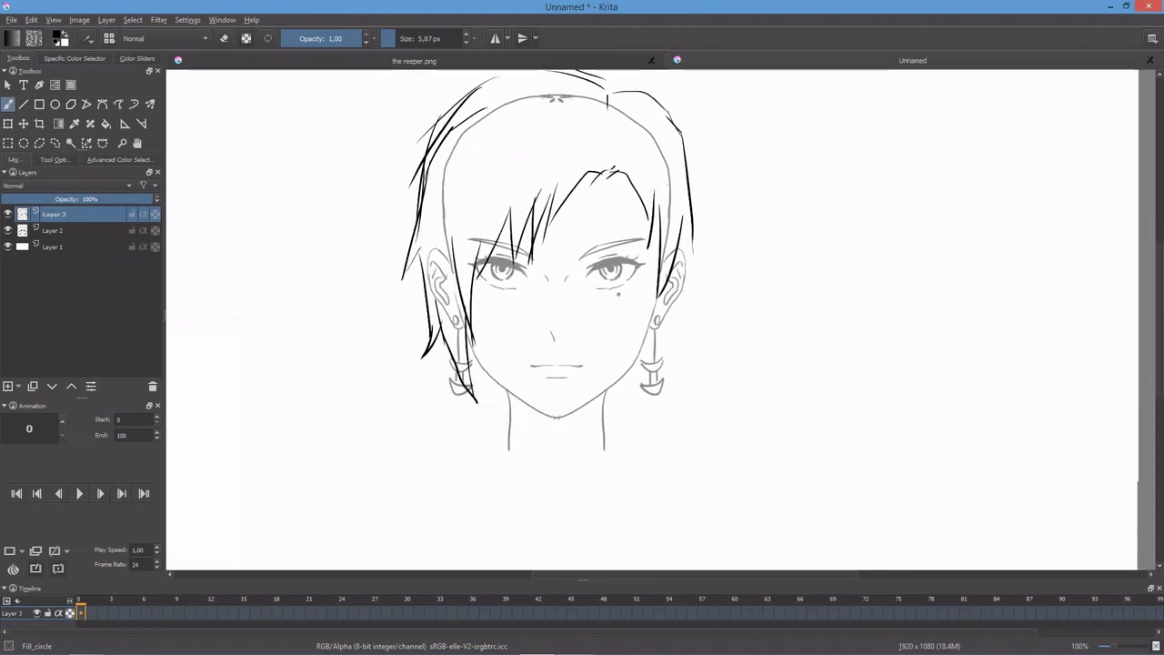
pyautogui.moveTo(692, 241); pyautogui.dragTo(706, 286)
pyautogui.hotkey('ctrl', 'z')
pyautogui.moveTo(694, 205); pyautogui.dragTo(707, 270)
pyautogui.hotkey('ctrl', 'z')
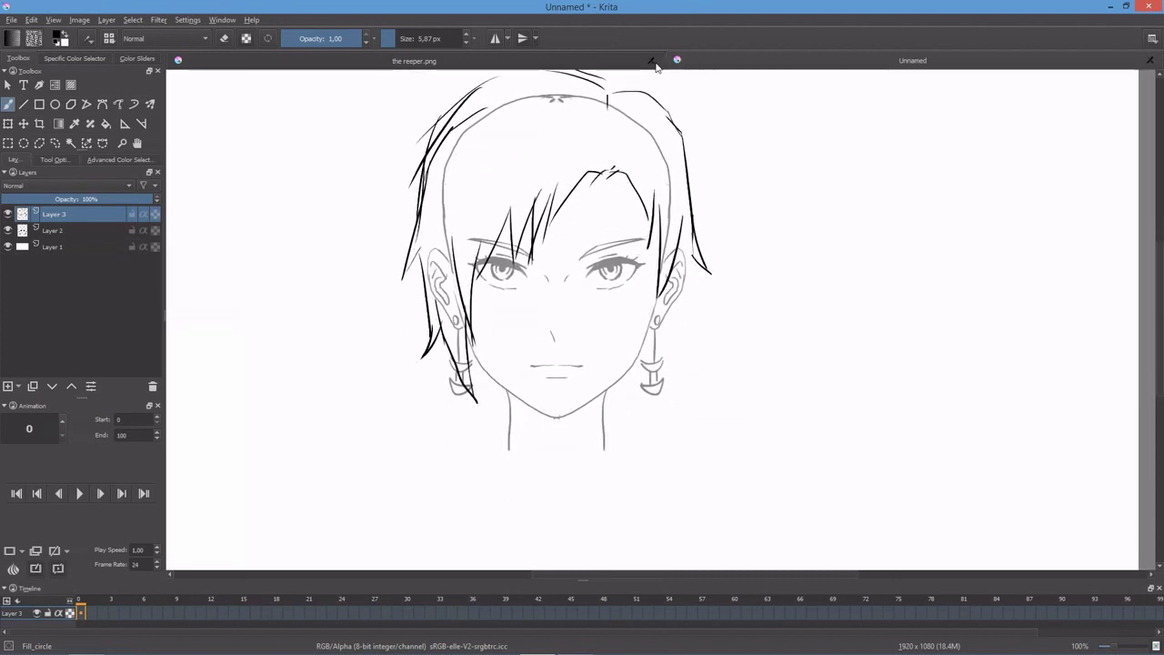
pyautogui.hotkey('ctrl', 'Tab')
pyautogui.hotkey('ctrl', 'Tab')
pyautogui.hotkey('ctrl', 'z')
pyautogui.moveTo(691, 215); pyautogui.dragTo(707, 264)
pyautogui.moveTo(686, 246); pyautogui.dragTo(703, 259)
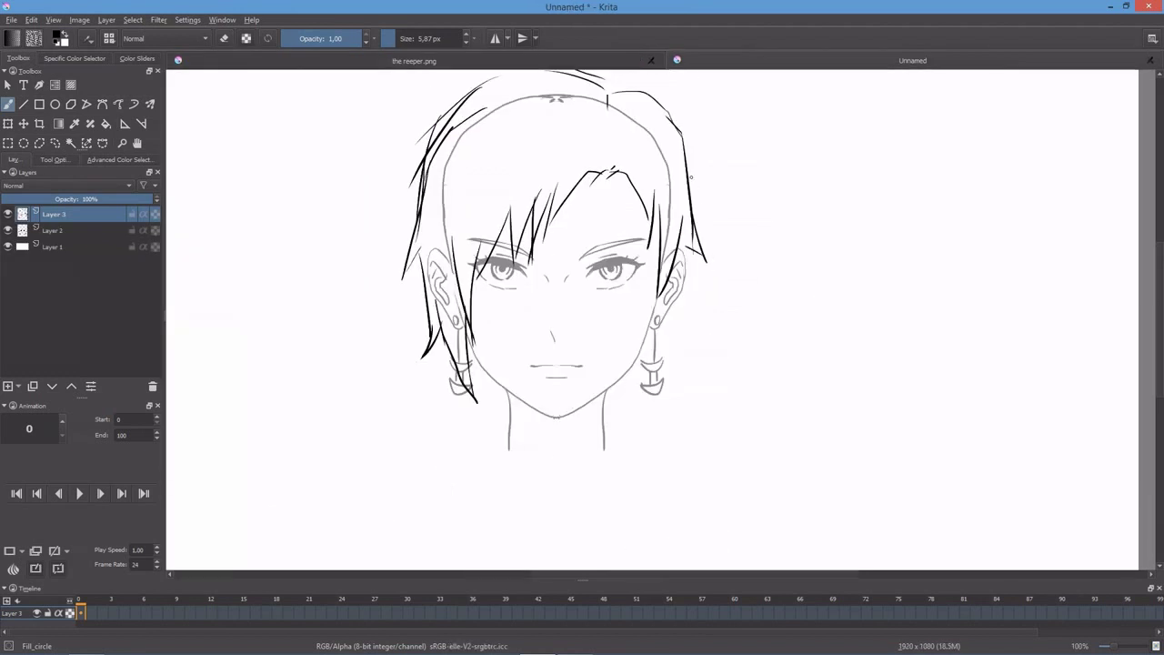
pyautogui.hotkey('ctrl', 'z')
pyautogui.moveTo(687, 169)
pyautogui.mouseDown()
pyautogui.moveTo(712, 225)
pyautogui.moveTo(693, 273)
pyautogui.mouseUp()
pyautogui.press('e')
pyautogui.moveTo(694, 217)
pyautogui.mouseDown()
pyautogui.moveTo(705, 262)
pyautogui.moveTo(684, 173)
pyautogui.moveTo(694, 273)
pyautogui.mouseUp()
pyautogui.press('e')
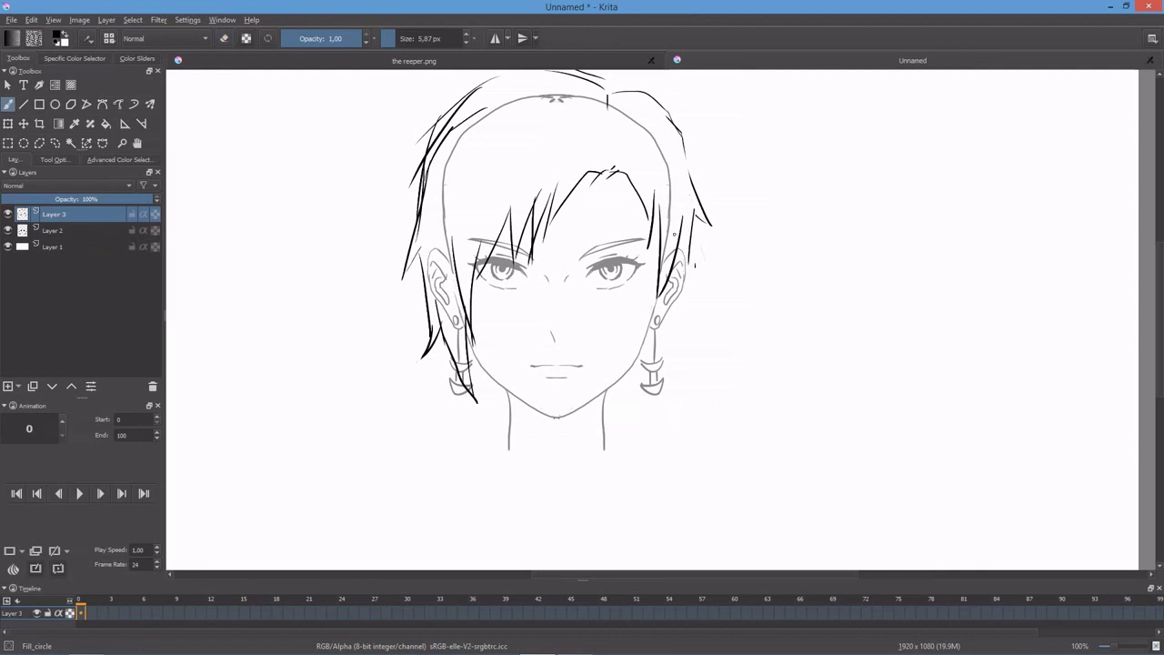
# Step: With a large eraser, remove the dark strands on the upper left and top of the head
pyautogui.scroll(2, 605, 355)
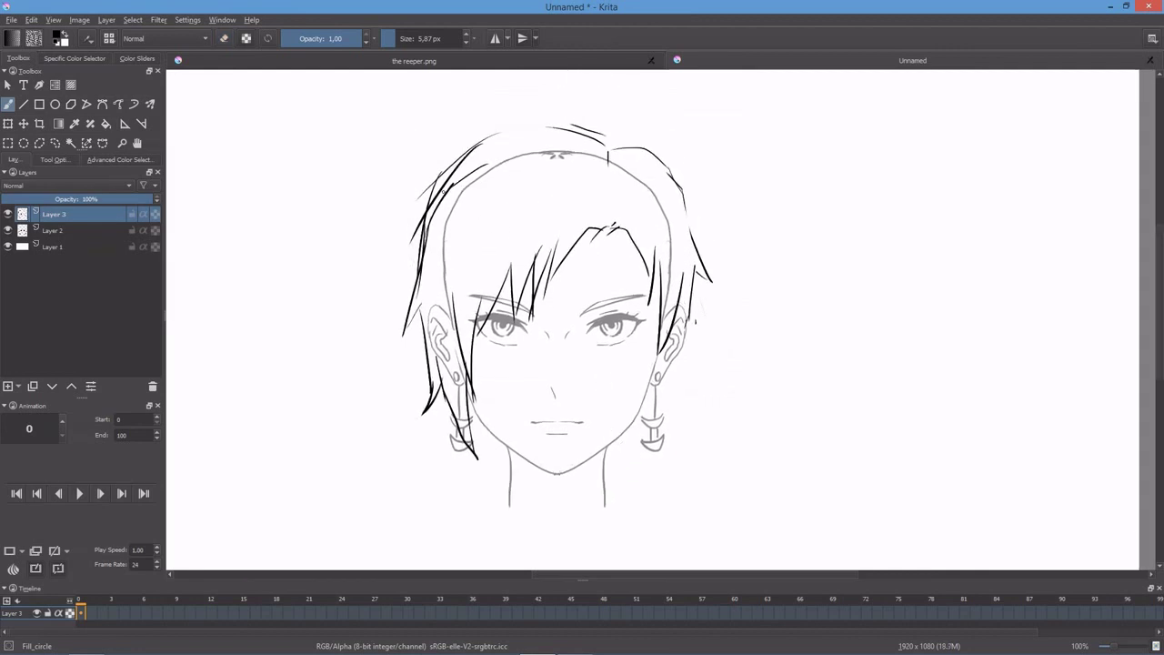
pyautogui.press('e')
pyautogui.moveTo(460, 164); pyautogui.dragTo(432, 204)
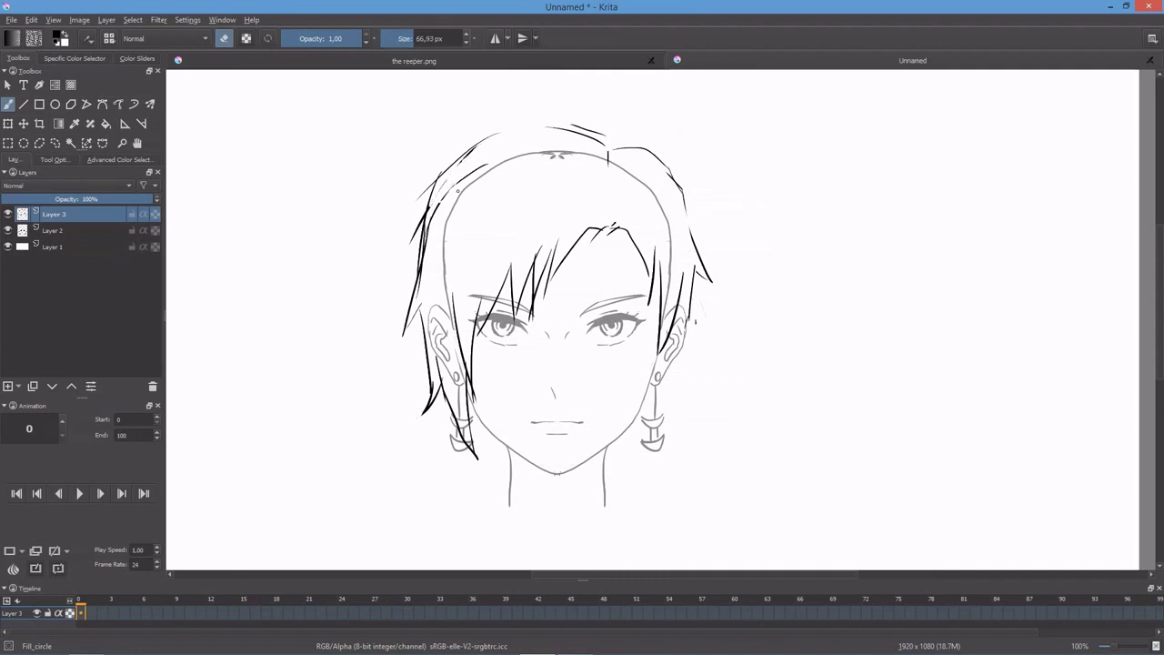
pyautogui.moveTo(482, 146); pyautogui.dragTo(412, 262)
pyautogui.moveTo(605, 138); pyautogui.dragTo(557, 114)
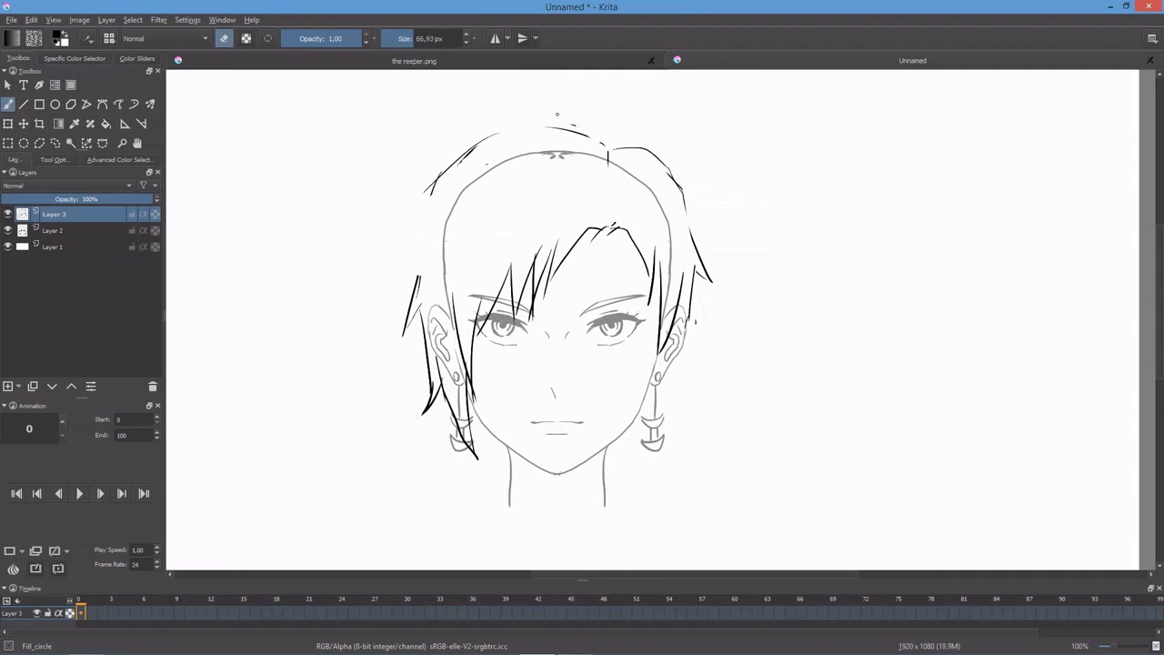
# Step: Set the brush size to 6 px and return to drawing
pyautogui.click(414, 41)
pyautogui.doubleClick(414, 41)
pyautogui.write('6')
pyautogui.press('Return')
pyautogui.click(224, 39)
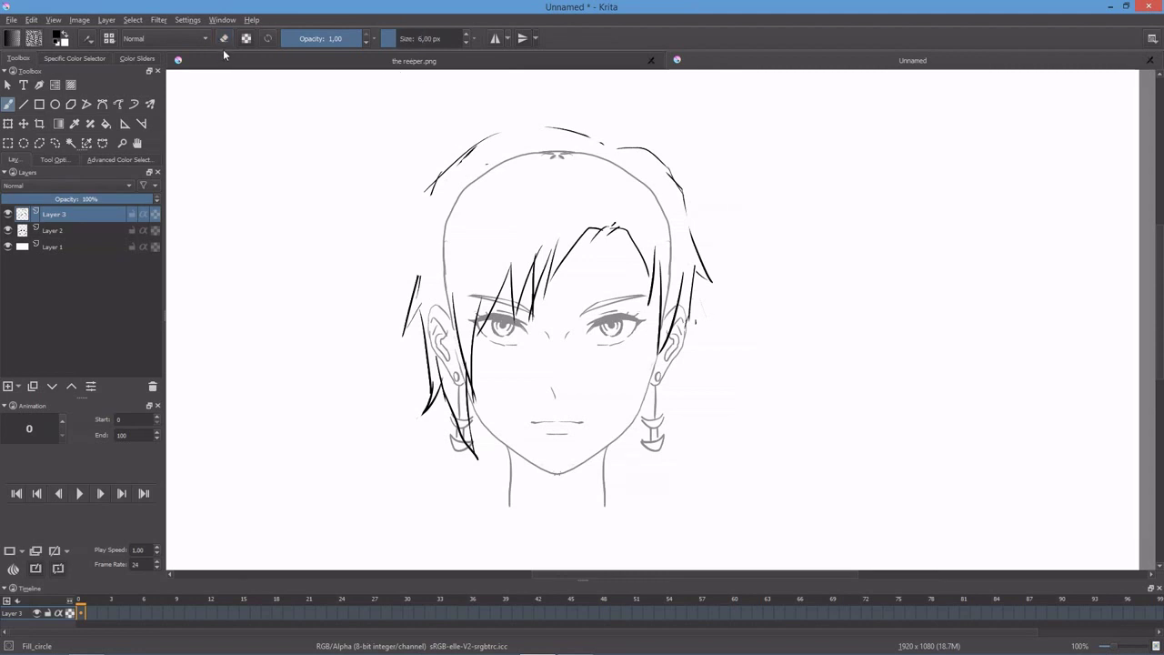
# Step: Ink a dark fringe strand and a short stroke on the left side
pyautogui.moveTo(433, 179); pyautogui.dragTo(390, 289)
pyautogui.moveTo(595, 379); pyautogui.dragTo(554, 354)
pyautogui.moveTo(635, 151); pyautogui.dragTo(670, 205)
pyautogui.hotkey('ctrl', 'z')
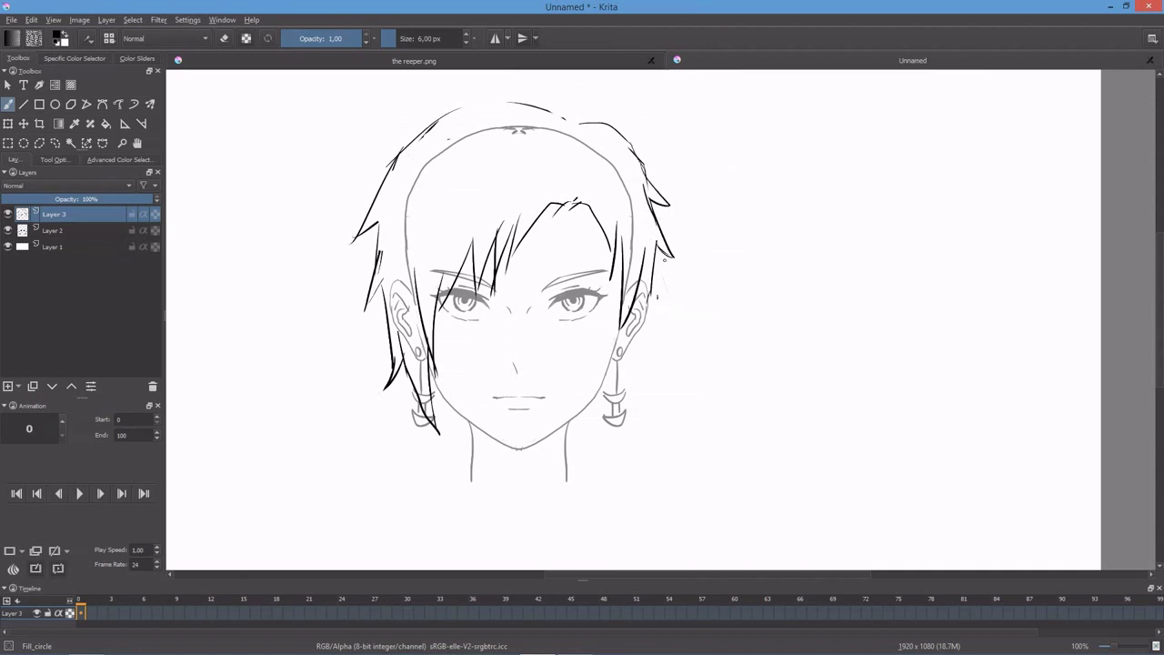
# Step: Erase stray marks along the hair outline and an old strand right of the fringe
pyautogui.scroll(-1, 401, 155)
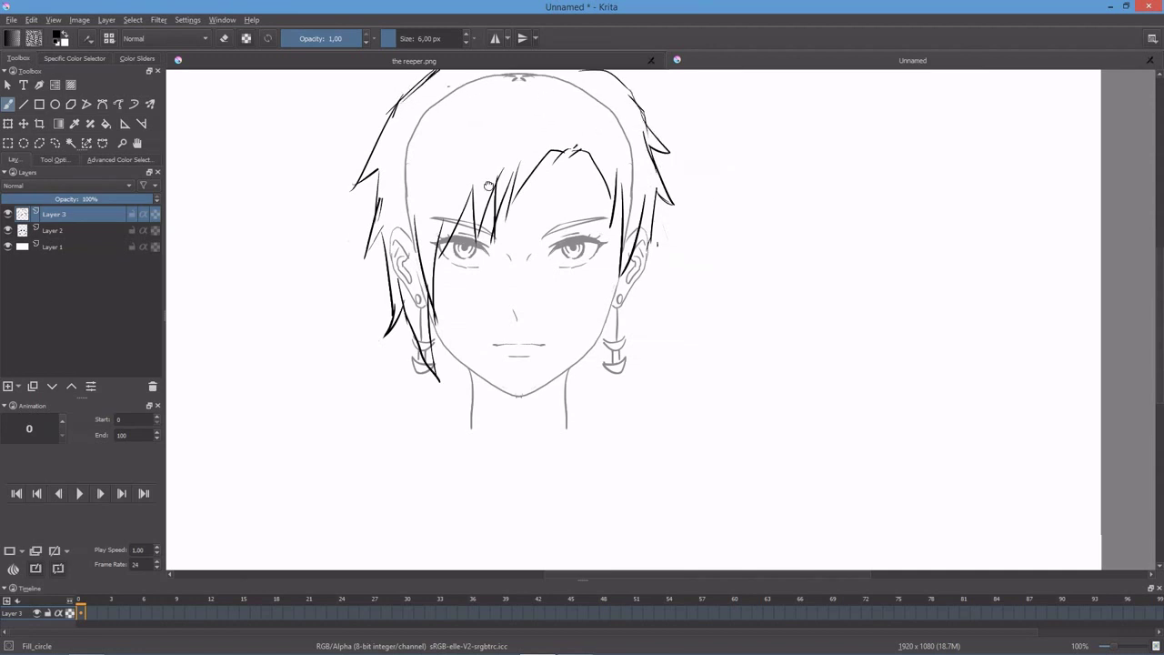
pyautogui.press('e')
pyautogui.moveTo(406, 141)
pyautogui.mouseDown()
pyautogui.moveTo(386, 162)
pyautogui.moveTo(442, 111)
pyautogui.moveTo(496, 92)
pyautogui.moveTo(555, 107)
pyautogui.mouseUp()
pyautogui.press('e')
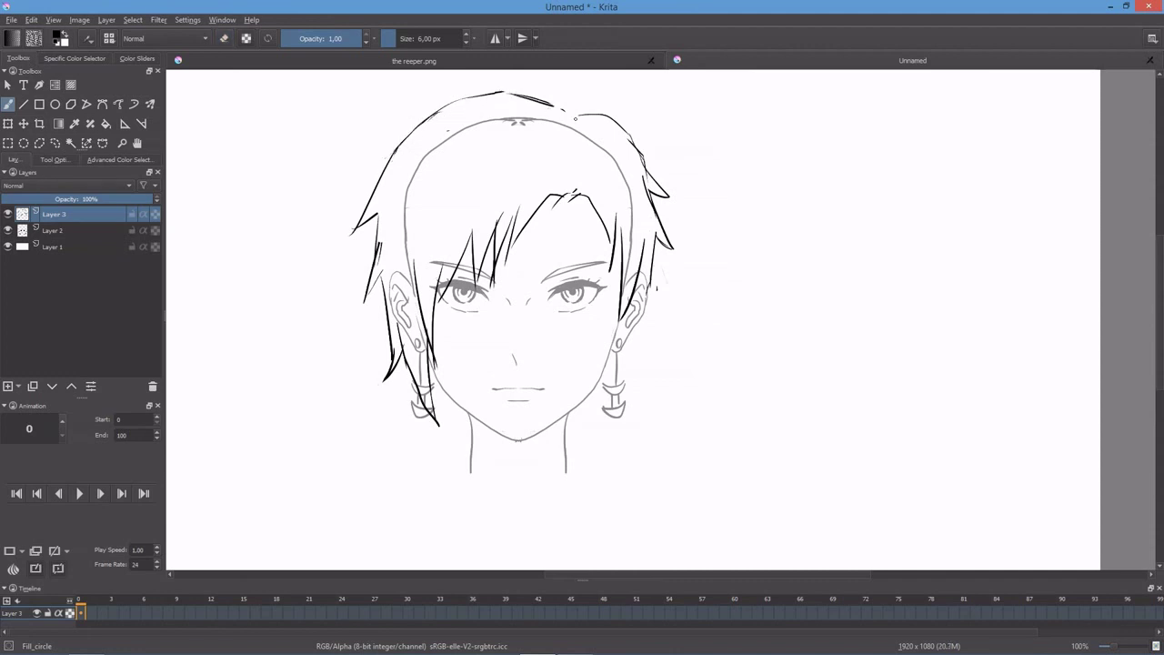
pyautogui.scroll(-1, 566, 168)
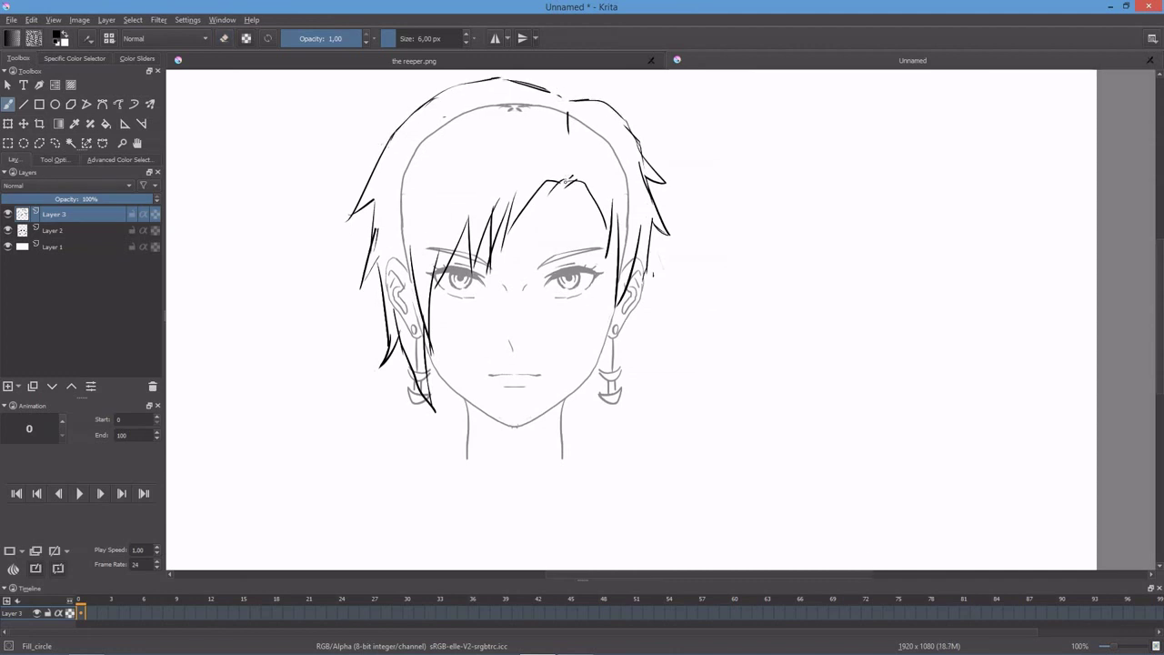
pyautogui.press('e')
pyautogui.press('e')
pyautogui.scroll(2, 457, 201)
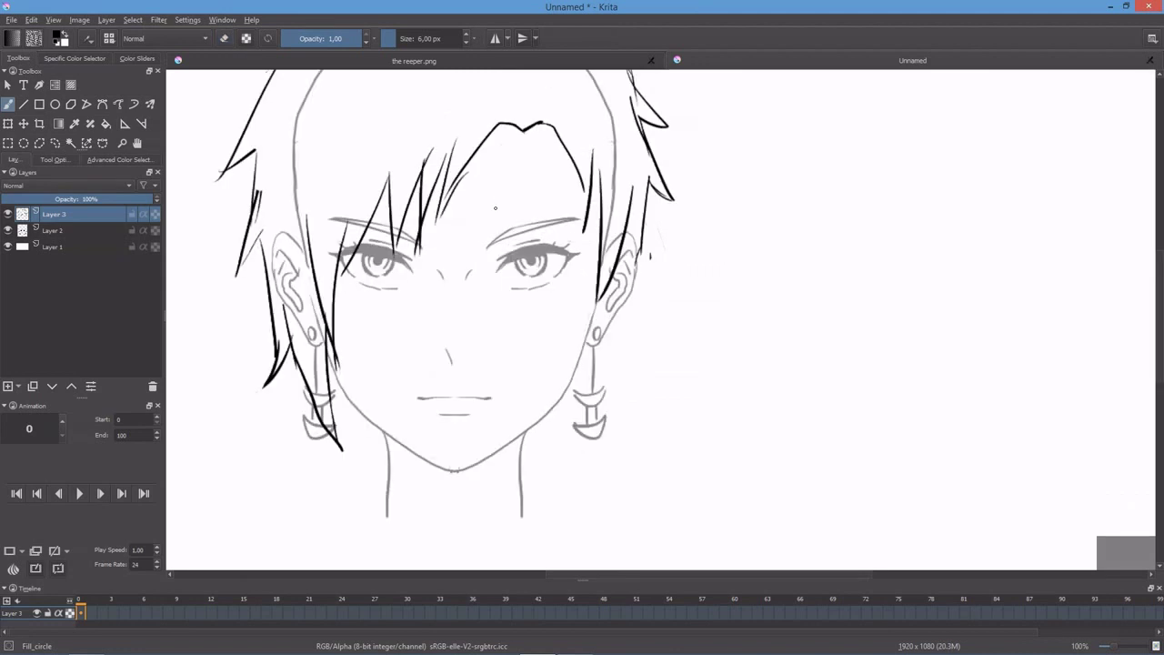
pyautogui.moveTo(575, 187)
pyautogui.mouseDown()
pyautogui.moveTo(546, 295)
pyautogui.moveTo(531, 222)
pyautogui.mouseUp()
pyautogui.press('e')
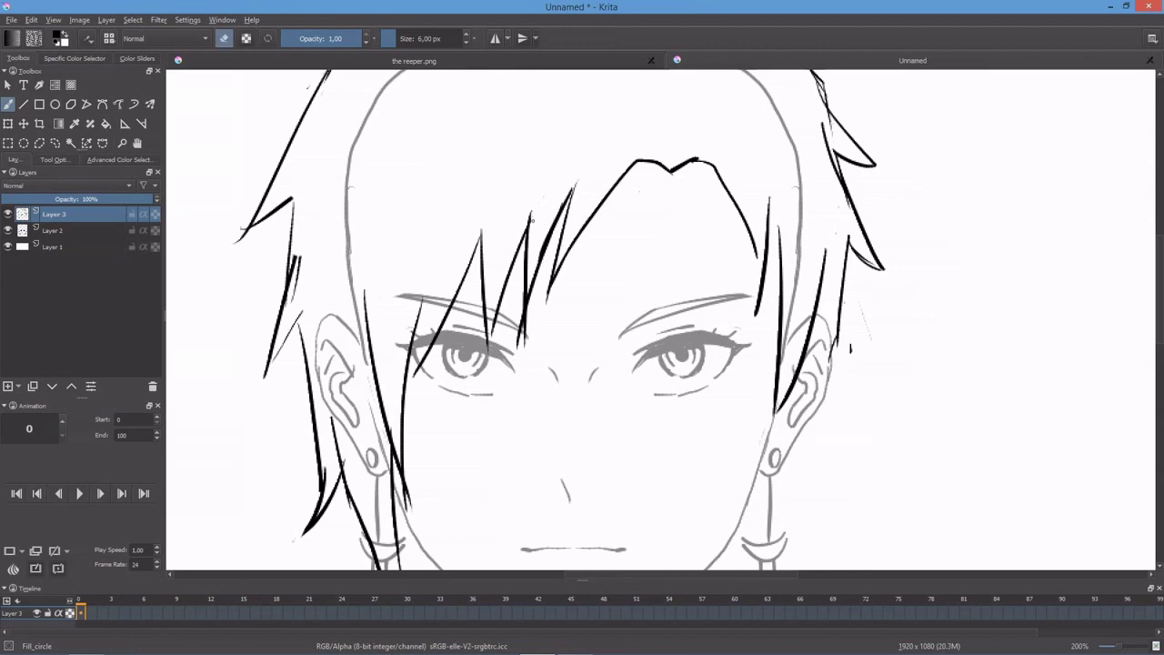
# Step: Ink a long strand down from the fringe and trim its upper part
pyautogui.press('e')
pyautogui.moveTo(536, 151)
pyautogui.mouseDown()
pyautogui.moveTo(526, 247)
pyautogui.moveTo(535, 151)
pyautogui.mouseUp()
pyautogui.press('e')
pyautogui.moveTo(516, 243); pyautogui.dragTo(566, 142)
pyautogui.press('e')
# Step: Ink curved strokes marking the fringe's parting above the forehead
pyautogui.moveTo(559, 314); pyautogui.dragTo(508, 228)
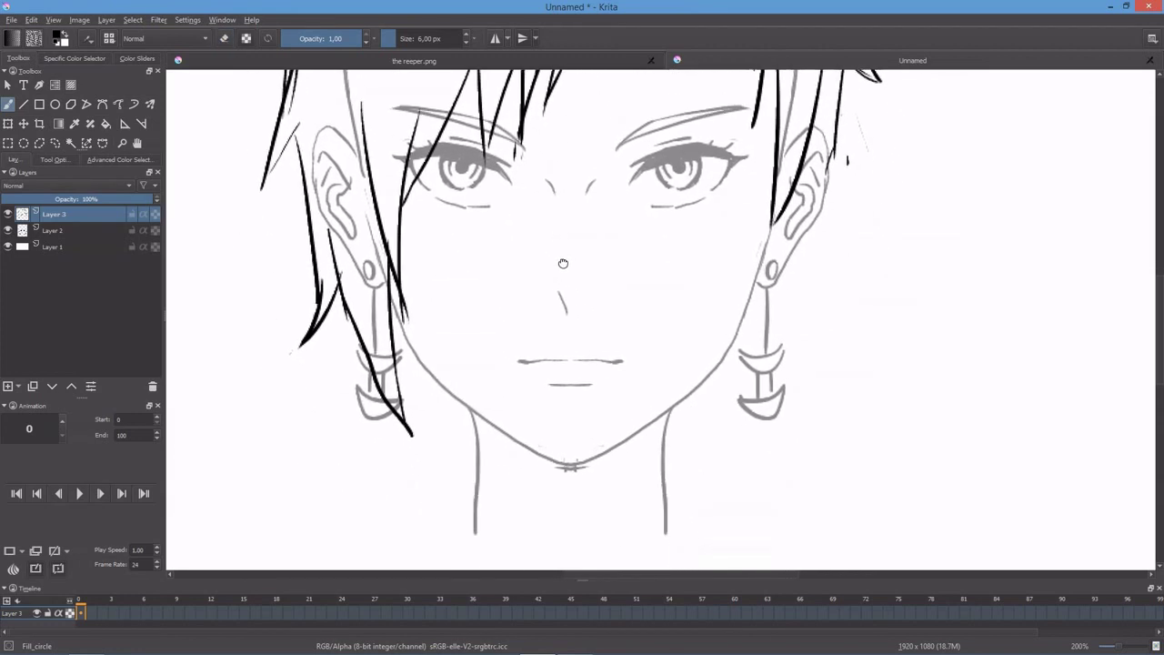
pyautogui.scroll(-2, 588, 291)
pyautogui.moveTo(648, 249); pyautogui.dragTo(606, 335)
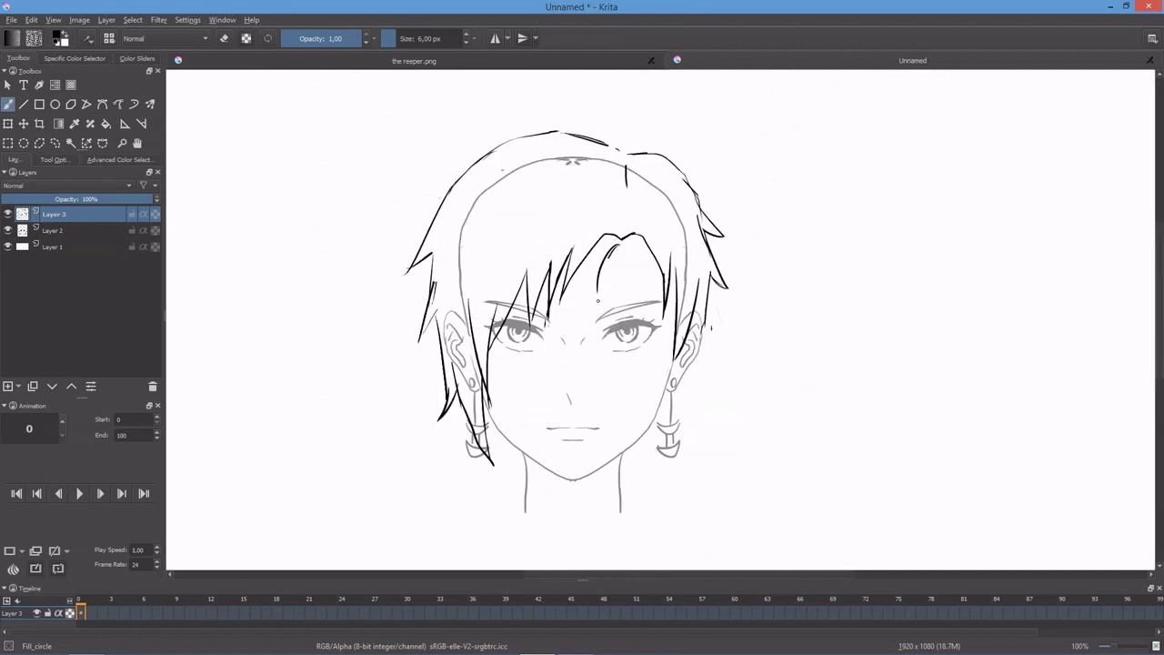
pyautogui.moveTo(597, 289); pyautogui.dragTo(617, 242)
pyautogui.moveTo(620, 242); pyautogui.dragTo(636, 278)
pyautogui.scroll(2, 629, 255)
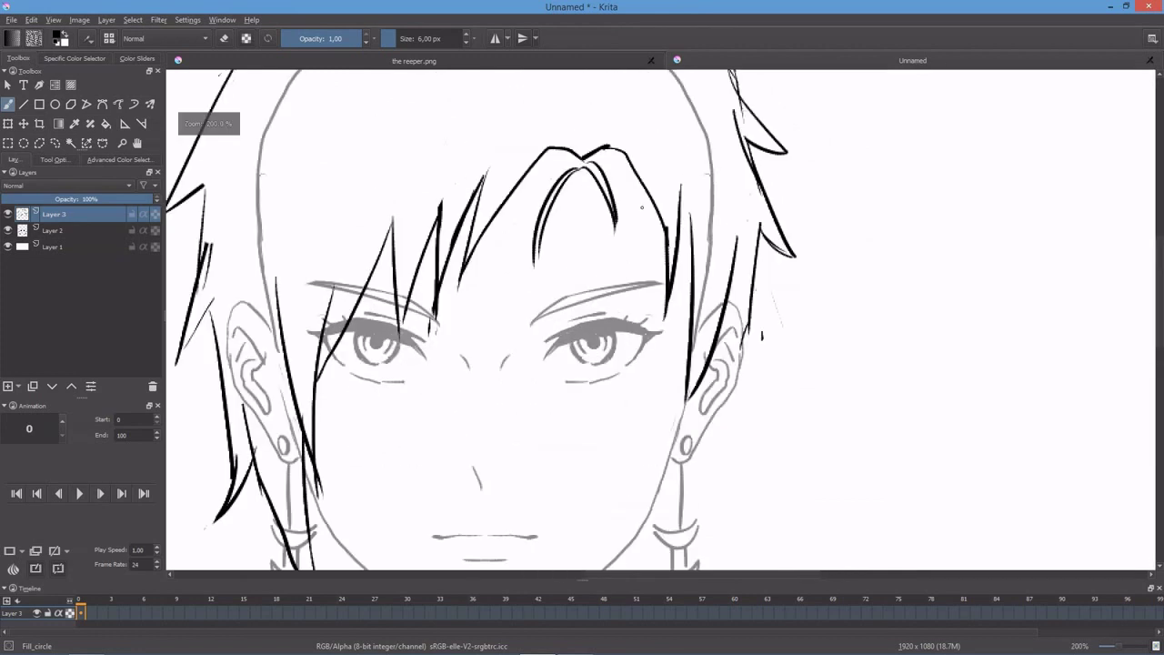
pyautogui.hotkey('ctrl', 'z')
pyautogui.moveTo(586, 166)
pyautogui.mouseDown()
pyautogui.moveTo(615, 231)
pyautogui.moveTo(533, 170)
pyautogui.mouseUp()
pyautogui.hotkey('ctrl', 'z')
pyautogui.moveTo(593, 169); pyautogui.dragTo(610, 152)
pyautogui.scroll(-1, 614, 157)
pyautogui.scroll(-2, 614, 156)
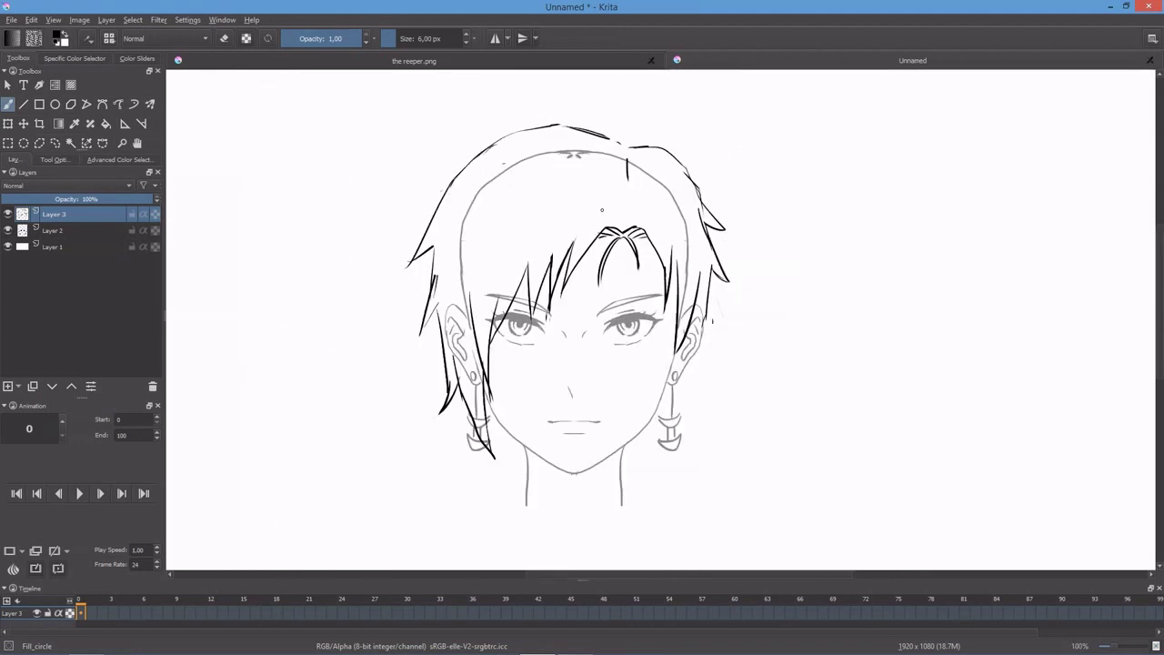
# Step: Check the reeper.png reference, then ink the right side of the neck
pyautogui.click(611, 60)
pyautogui.click(746, 60)
pyautogui.scroll(-1, 640, 273)
pyautogui.scroll(-1, 641, 346)
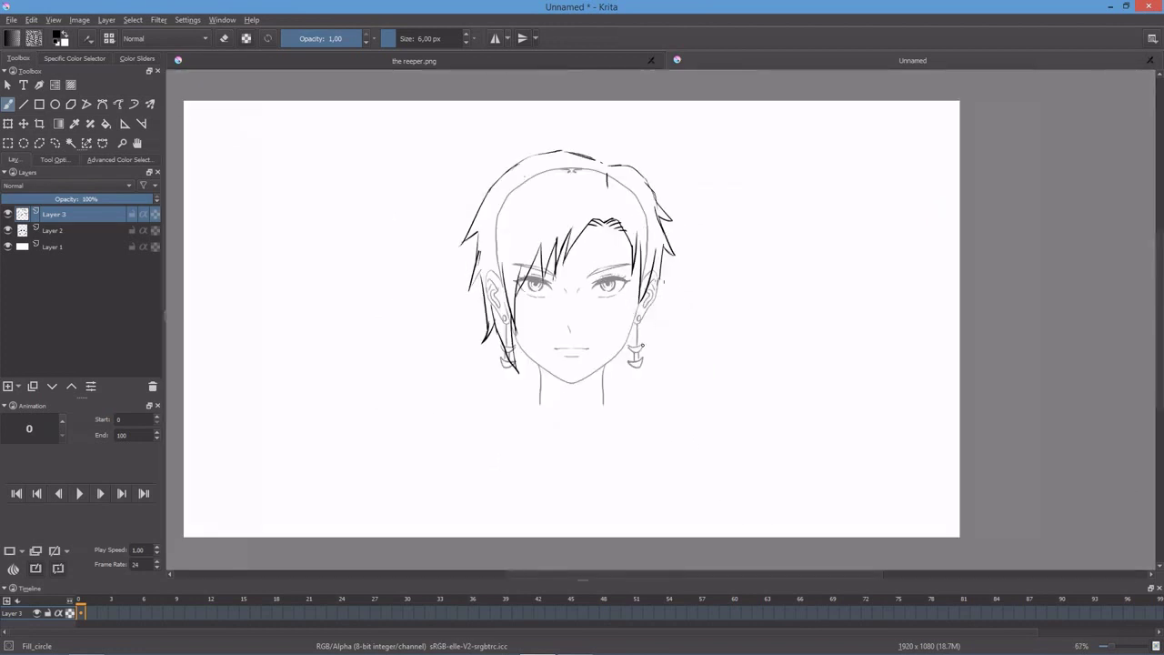
pyautogui.moveTo(560, 316); pyautogui.dragTo(560, 313)
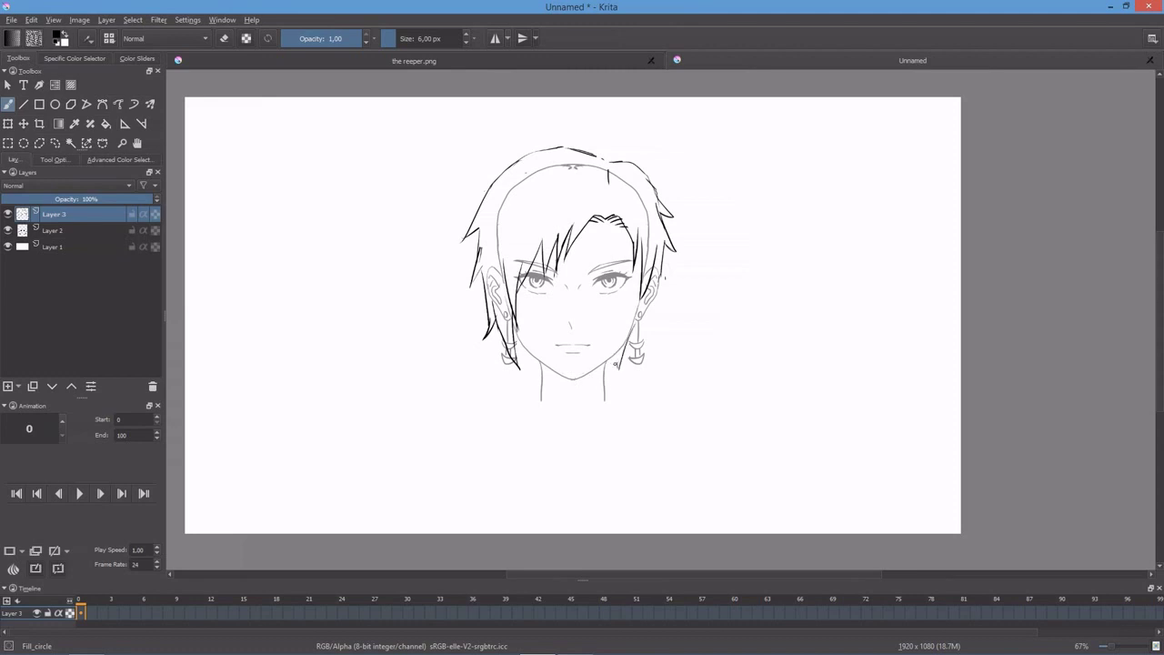
pyautogui.moveTo(621, 352); pyautogui.dragTo(603, 397)
pyautogui.moveTo(497, 289); pyautogui.dragTo(509, 280)
# Step: Erase faint sketch marks along the hairline and beside the left ear on Layer 2
pyautogui.click(55, 230)
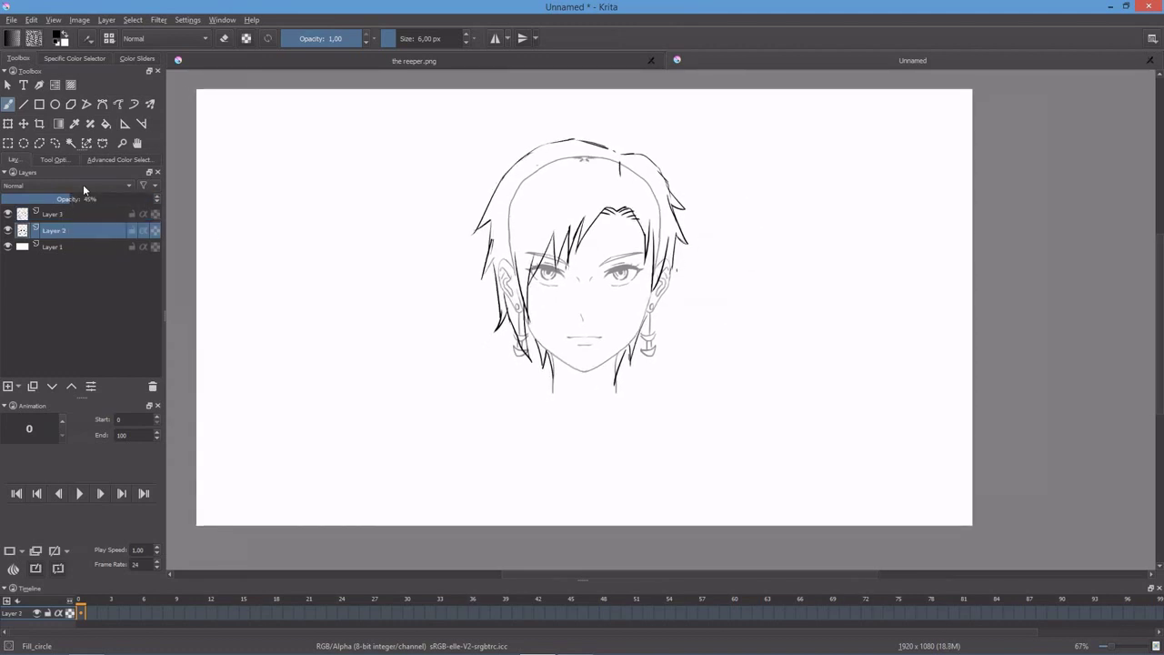
pyautogui.press('e')
pyautogui.moveTo(586, 158); pyautogui.dragTo(560, 167)
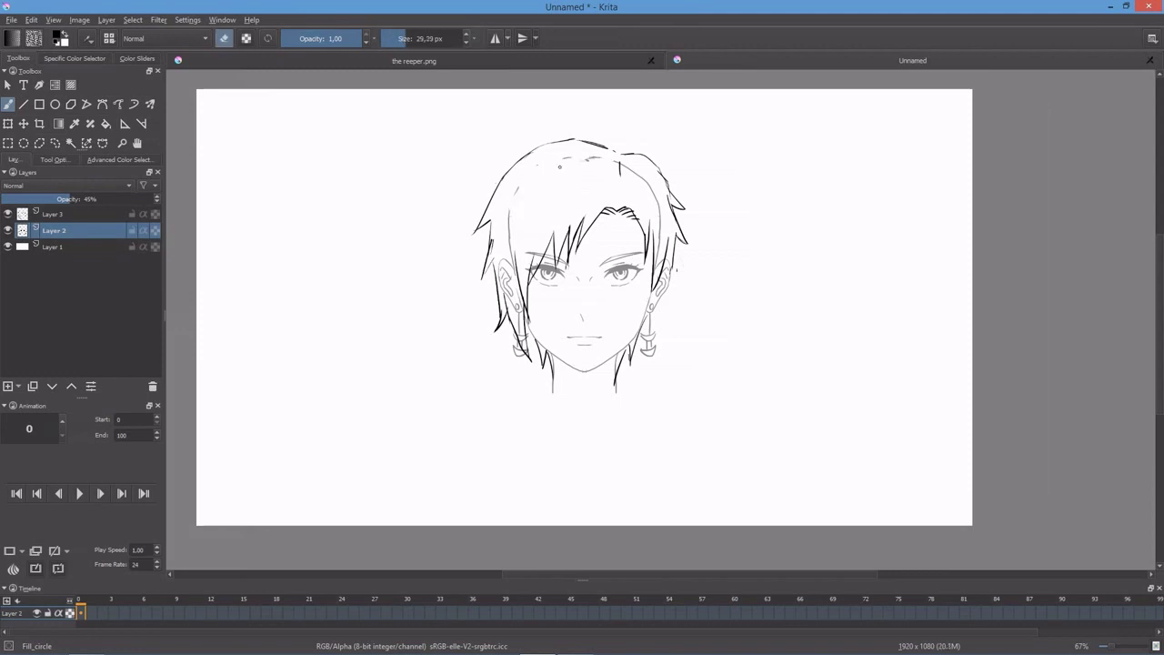
pyautogui.moveTo(517, 292)
pyautogui.mouseDown()
pyautogui.moveTo(517, 324)
pyautogui.moveTo(502, 262)
pyautogui.moveTo(540, 253)
pyautogui.mouseUp()
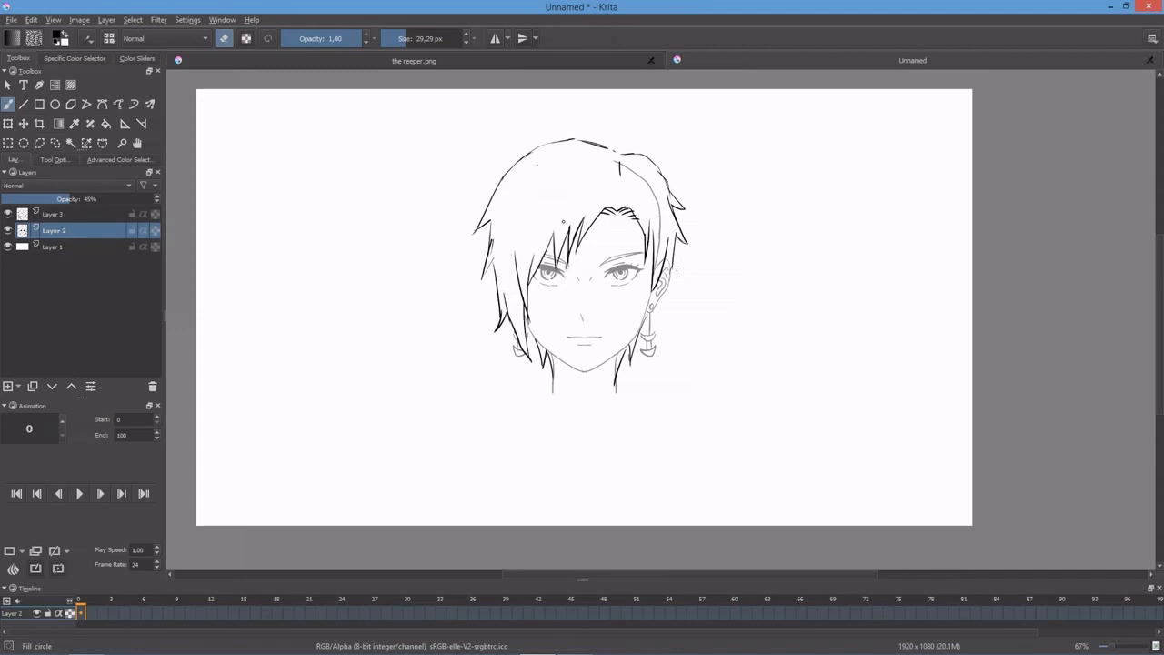
pyautogui.hotkey('ctrl', '+')
pyautogui.hotkey('ctrl', '+')
pyautogui.press('[')
pyautogui.press('[')
pyautogui.press('[')
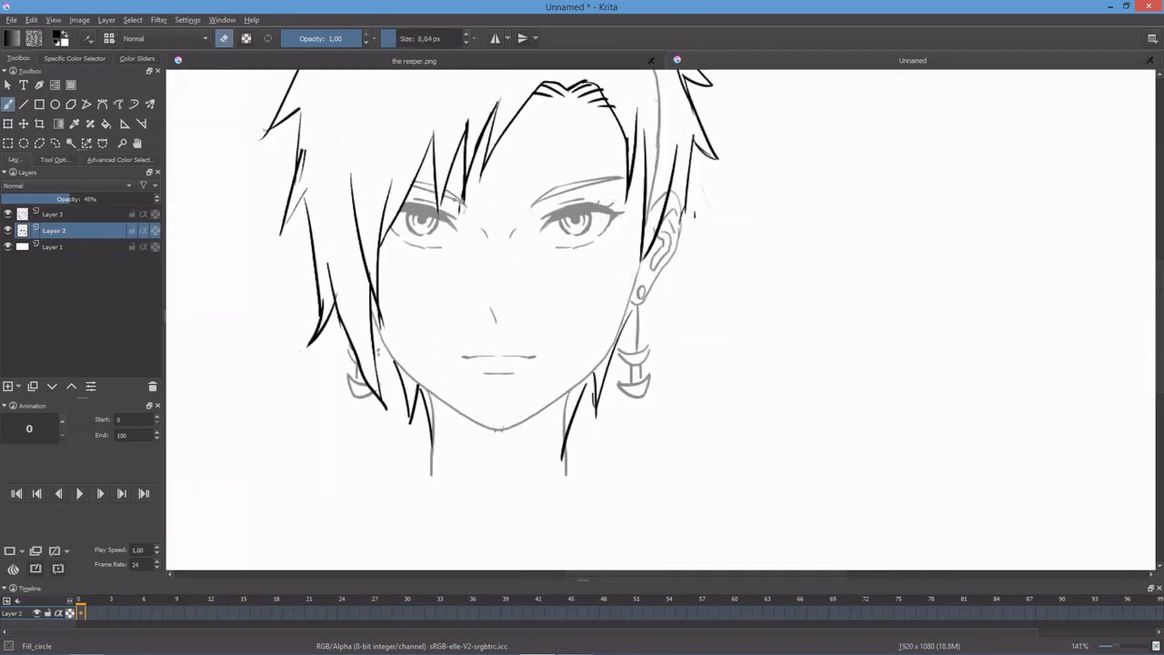
pyautogui.hotkey('ctrl', '-')
pyautogui.hotkey('ctrl', '-')
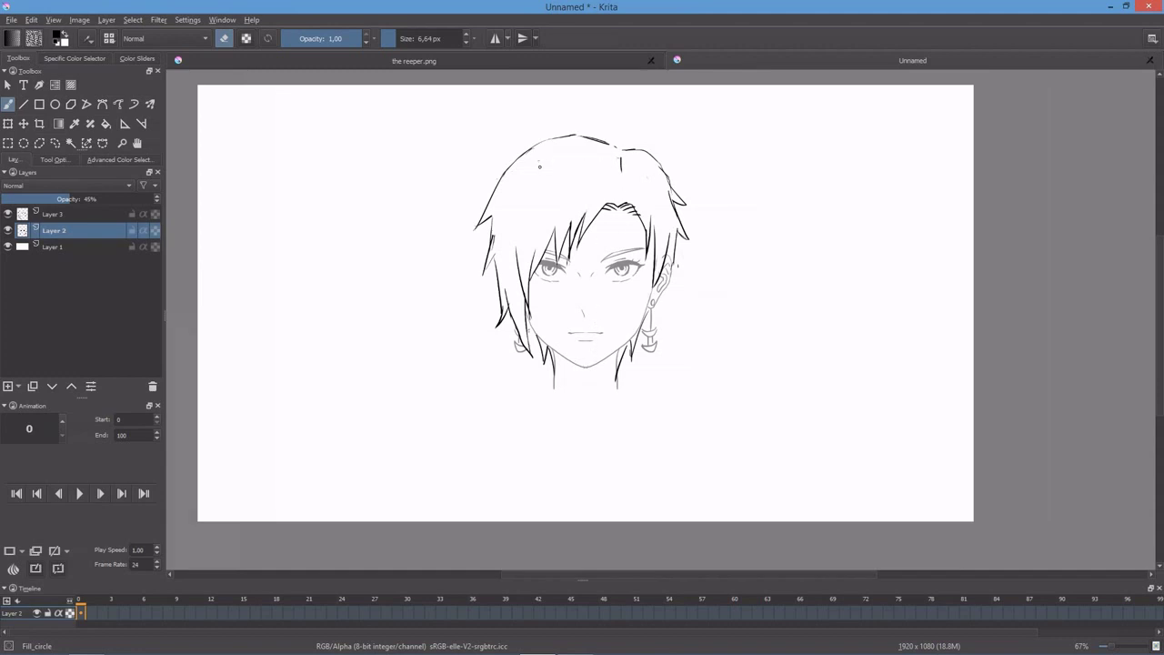
# Step: Set Layer 2 to 100%, merge Layer 3 down, fade to 38%, and add a new layer
pyautogui.moveTo(88, 199); pyautogui.dragTo(154, 198)
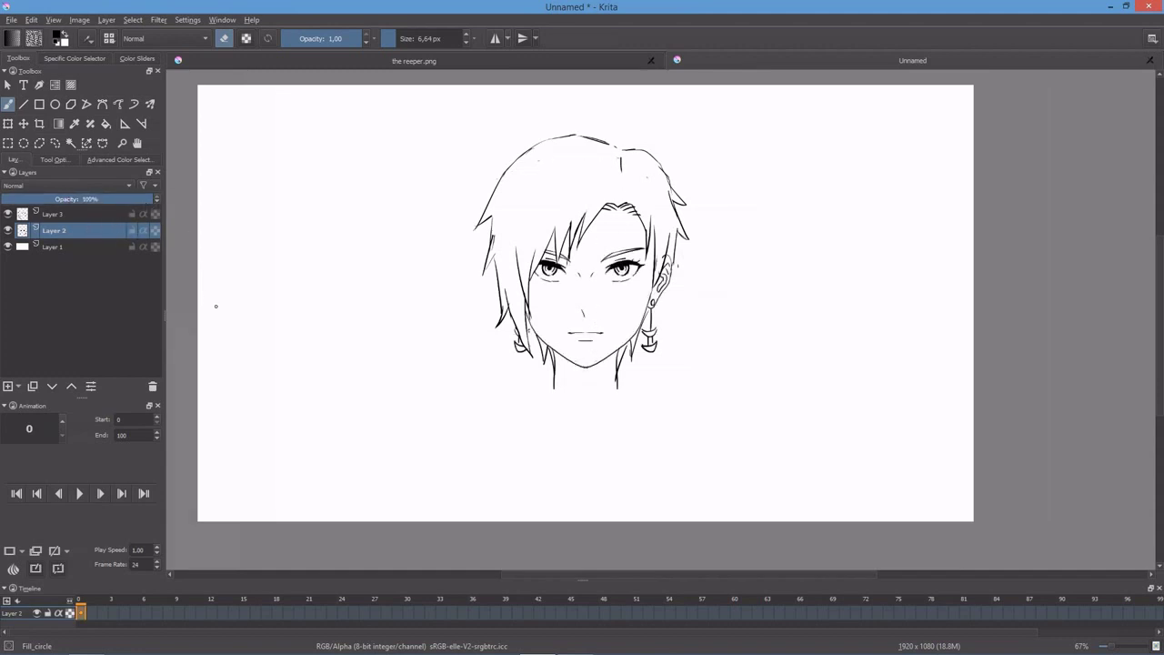
pyautogui.rightClick(69, 214)
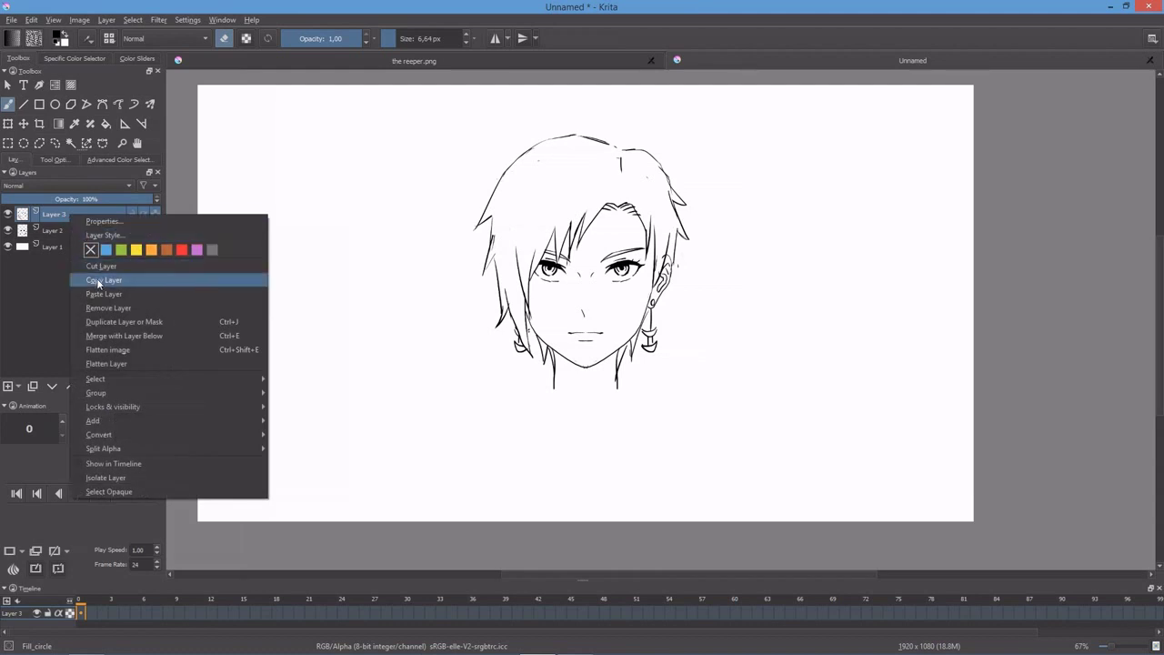
pyautogui.click(108, 337)
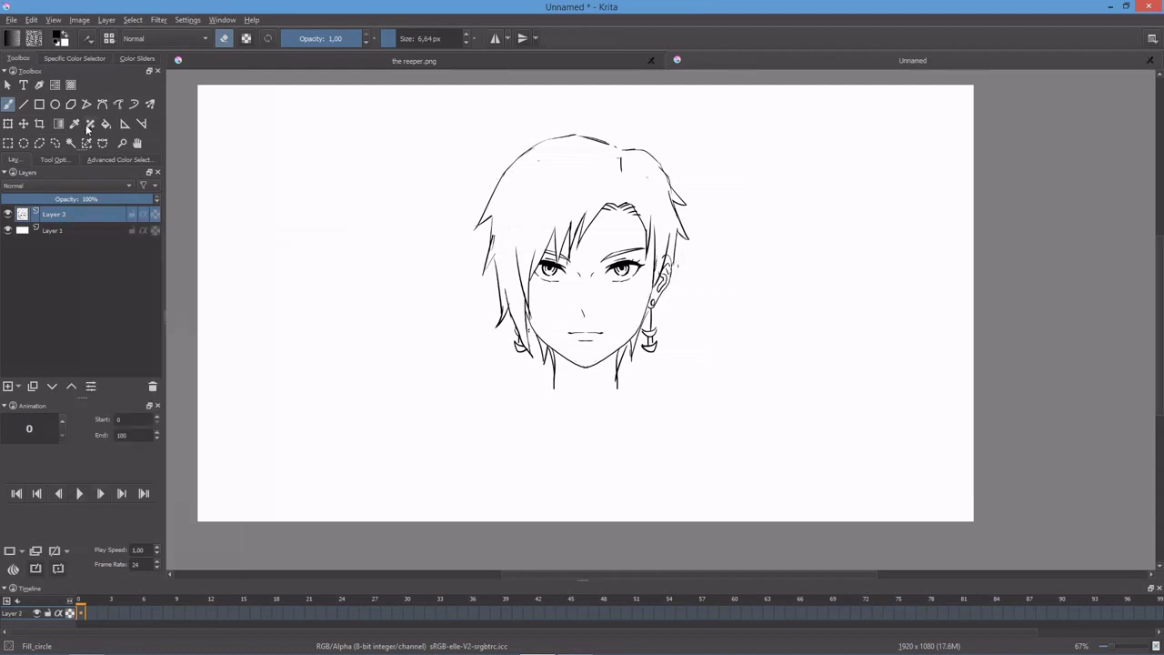
pyautogui.press('t')
pyautogui.moveTo(65, 199); pyautogui.dragTo(60, 198)
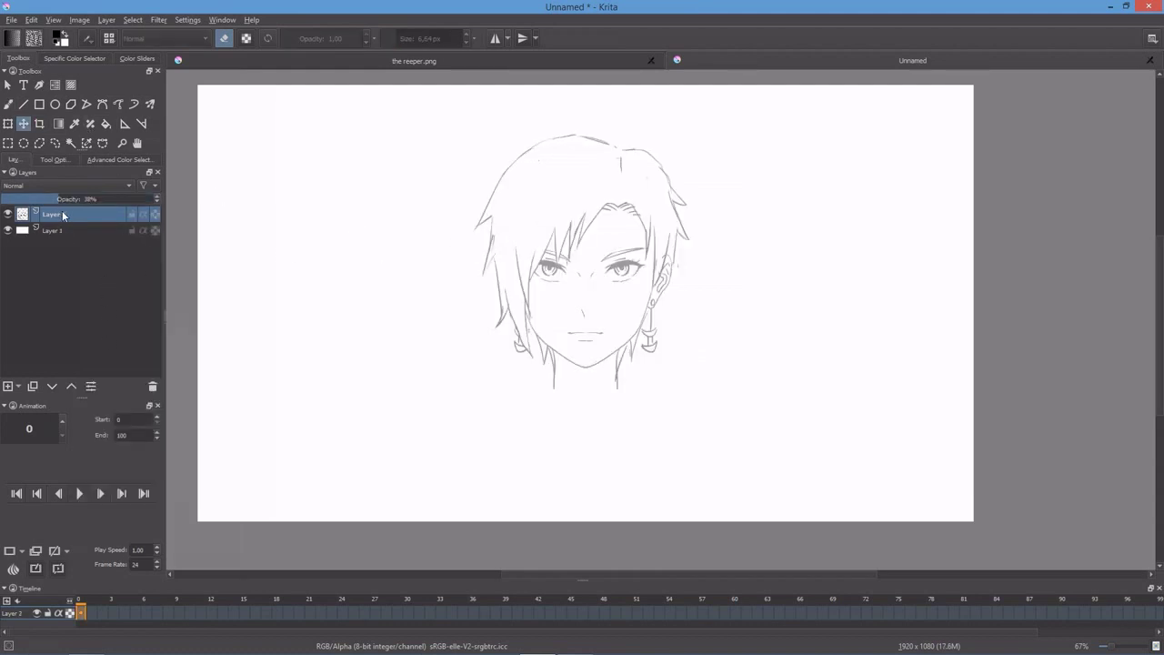
pyautogui.click(8, 386)
# Step: At 100% zoom, ink the profile's forehead and nose line
pyautogui.press('b')
pyautogui.press('1')
pyautogui.moveTo(661, 277); pyautogui.dragTo(624, 195)
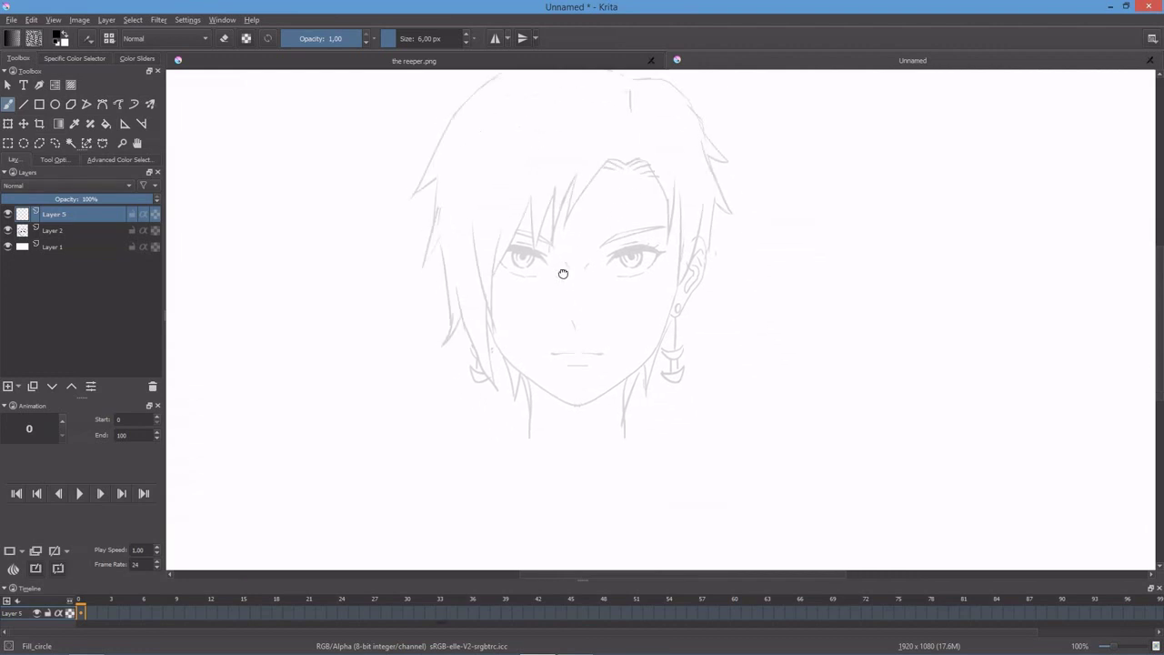
pyautogui.moveTo(588, 257); pyautogui.dragTo(602, 243)
pyautogui.hotkey('ctrl', 'z')
pyautogui.moveTo(566, 205)
pyautogui.mouseDown()
pyautogui.moveTo(564, 289)
pyautogui.moveTo(540, 314)
pyautogui.moveTo(577, 351)
pyautogui.moveTo(589, 397)
pyautogui.moveTo(687, 370)
pyautogui.mouseUp()
# Step: Ink the jaw line from chin up toward the ear, redoing messy strokes
pyautogui.moveTo(693, 278); pyautogui.dragTo(678, 311)
pyautogui.moveTo(718, 264); pyautogui.dragTo(733, 309)
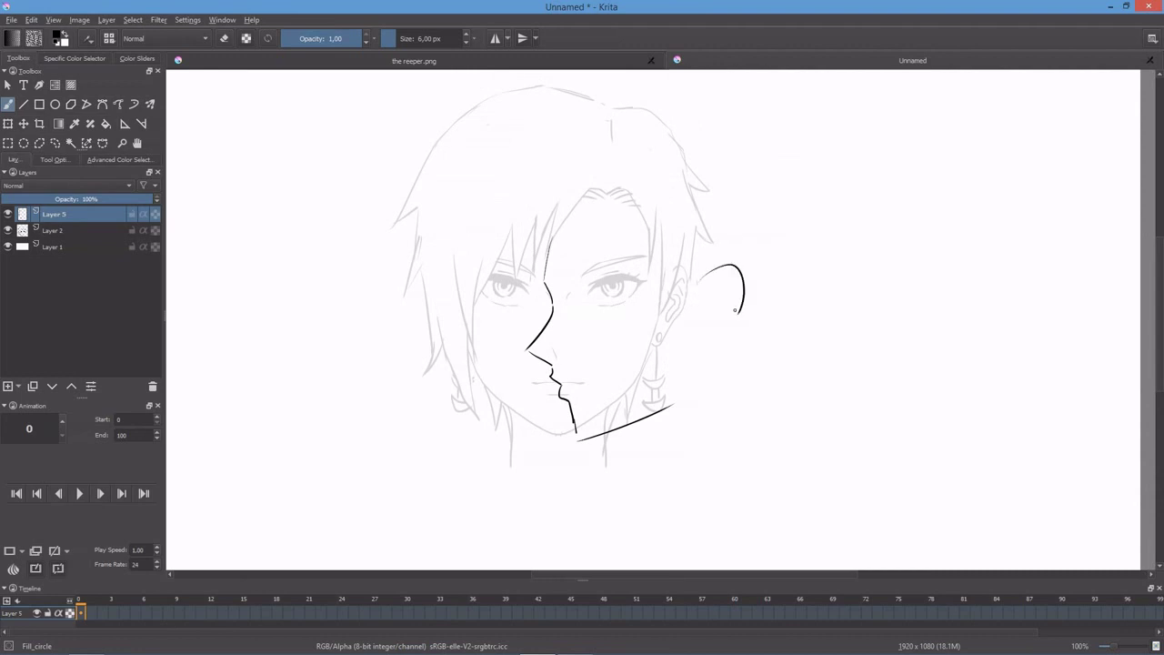
pyautogui.hotkey('ctrl', 'z')
pyautogui.hotkey('ctrl', 'z')
pyautogui.moveTo(581, 437); pyautogui.dragTo(689, 367)
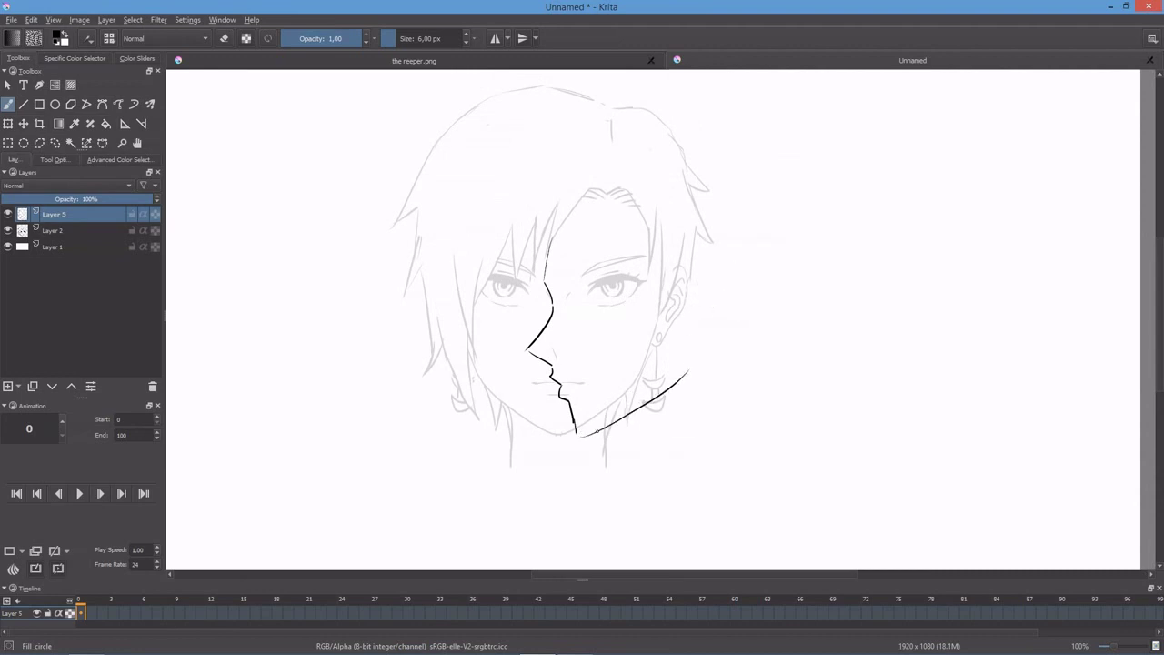
pyautogui.hotkey('ctrl', 'z')
pyautogui.moveTo(581, 436)
pyautogui.mouseDown()
pyautogui.moveTo(670, 403)
pyautogui.moveTo(685, 384)
pyautogui.mouseUp()
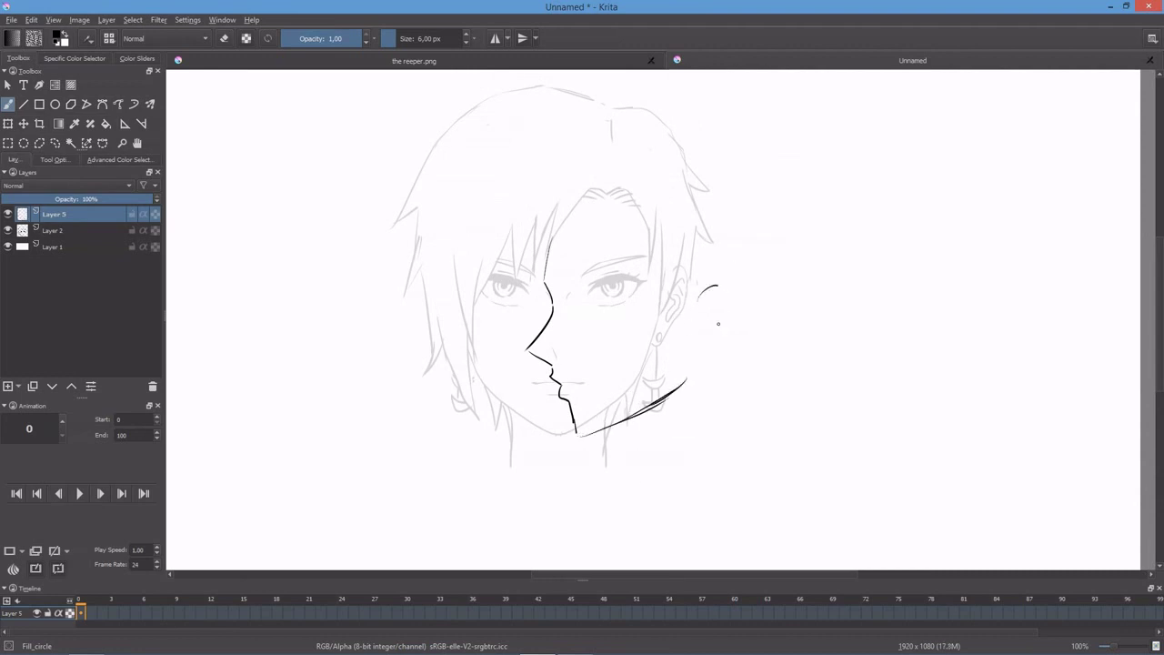
pyautogui.hotkey('ctrl', 'z')
pyautogui.moveTo(704, 282)
pyautogui.mouseDown()
pyautogui.moveTo(731, 279)
pyautogui.moveTo(722, 318)
pyautogui.moveTo(698, 339)
pyautogui.moveTo(734, 290)
pyautogui.moveTo(722, 324)
pyautogui.moveTo(733, 290)
pyautogui.moveTo(711, 301)
pyautogui.mouseUp()
pyautogui.hotkey('ctrl', 'z')
pyautogui.press('e')
pyautogui.press('e')
pyautogui.press('e')
pyautogui.press('e')
pyautogui.hotkey('ctrl', 'z')
pyautogui.hotkey('ctrl', 'z')
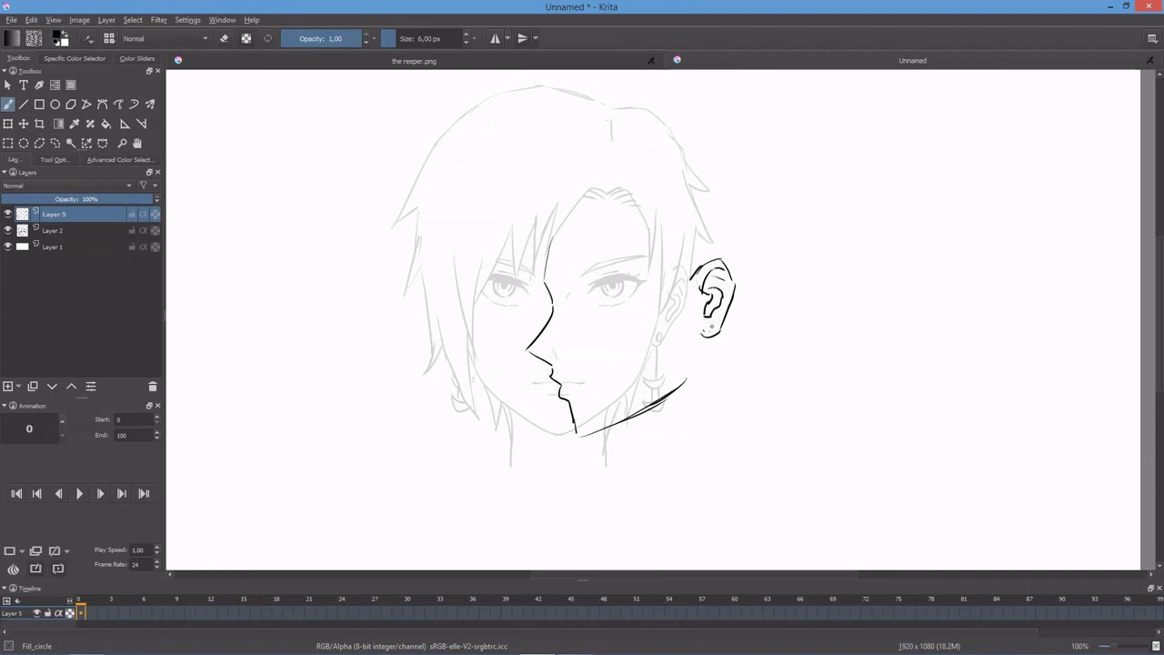
# Step: Draw the neck line below the ear and set the brush size to 6 px
pyautogui.moveTo(693, 365); pyautogui.dragTo(701, 333)
pyautogui.moveTo(549, 227); pyautogui.dragTo(549, 284)
pyautogui.hotkey('ctrl', 'z')
pyautogui.press('e')
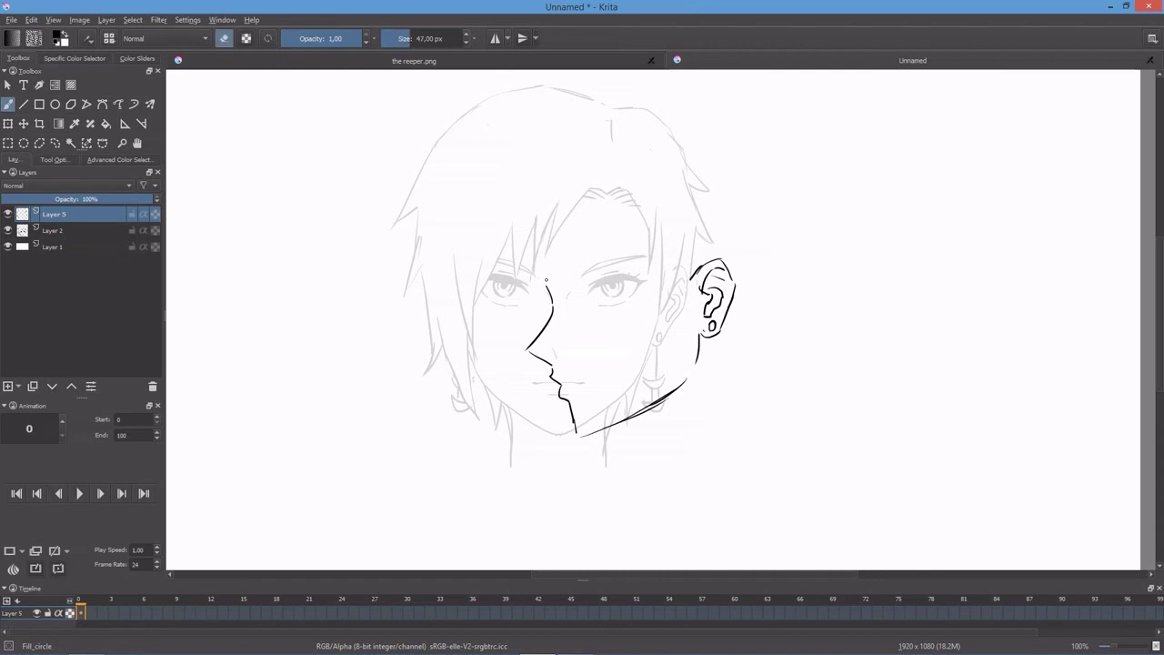
pyautogui.click(428, 38)
pyautogui.write('6')
pyautogui.press('Return')
pyautogui.press('e')
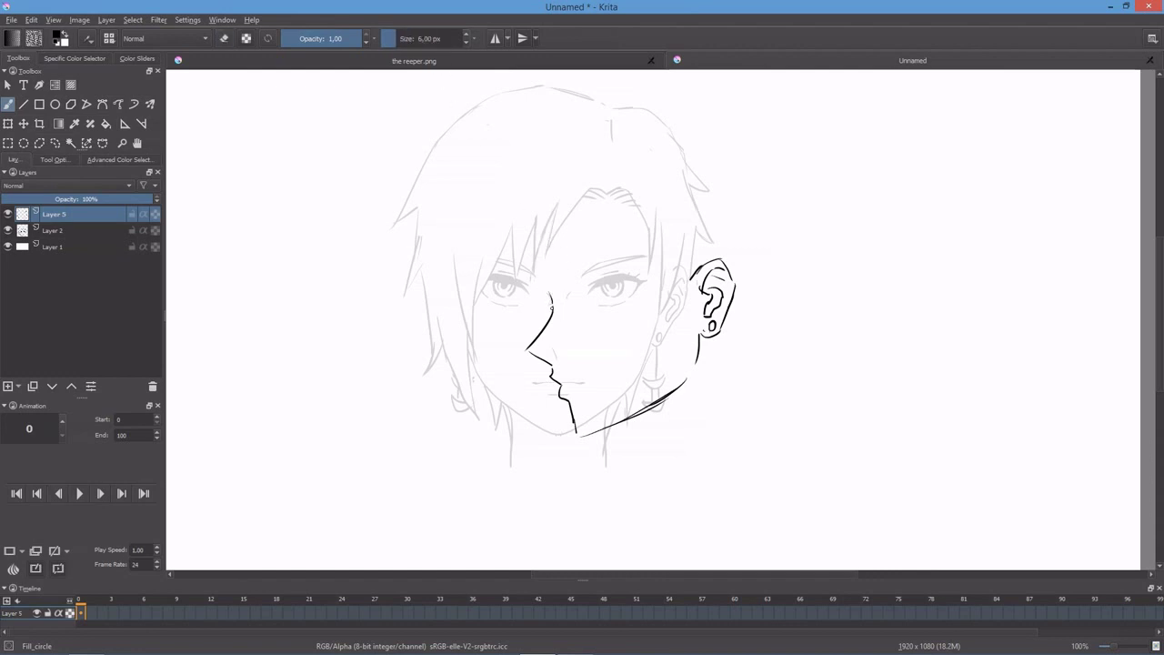
# Step: Join the forehead line into the face line and sketch eyebrow and eyelid lines
pyautogui.moveTo(550, 222); pyautogui.dragTo(533, 291)
pyautogui.hotkey('ctrl', 'z')
pyautogui.moveTo(552, 191); pyautogui.dragTo(536, 277)
pyautogui.moveTo(540, 231)
pyautogui.mouseDown()
pyautogui.moveTo(547, 291)
pyautogui.moveTo(626, 257)
pyautogui.mouseUp()
pyautogui.hotkey('ctrl', 'z')
pyautogui.moveTo(564, 278)
pyautogui.mouseDown()
pyautogui.moveTo(626, 256)
pyautogui.moveTo(619, 272)
pyautogui.moveTo(604, 271)
pyautogui.moveTo(621, 259)
pyautogui.moveTo(613, 274)
pyautogui.mouseUp()
pyautogui.hotkey('ctrl', 'z')
pyautogui.hotkey('ctrl', 'z')
pyautogui.hotkey('ctrl', 'z')
pyautogui.hotkey('ctrl', 'z')
pyautogui.hotkey('ctrl', 'z')
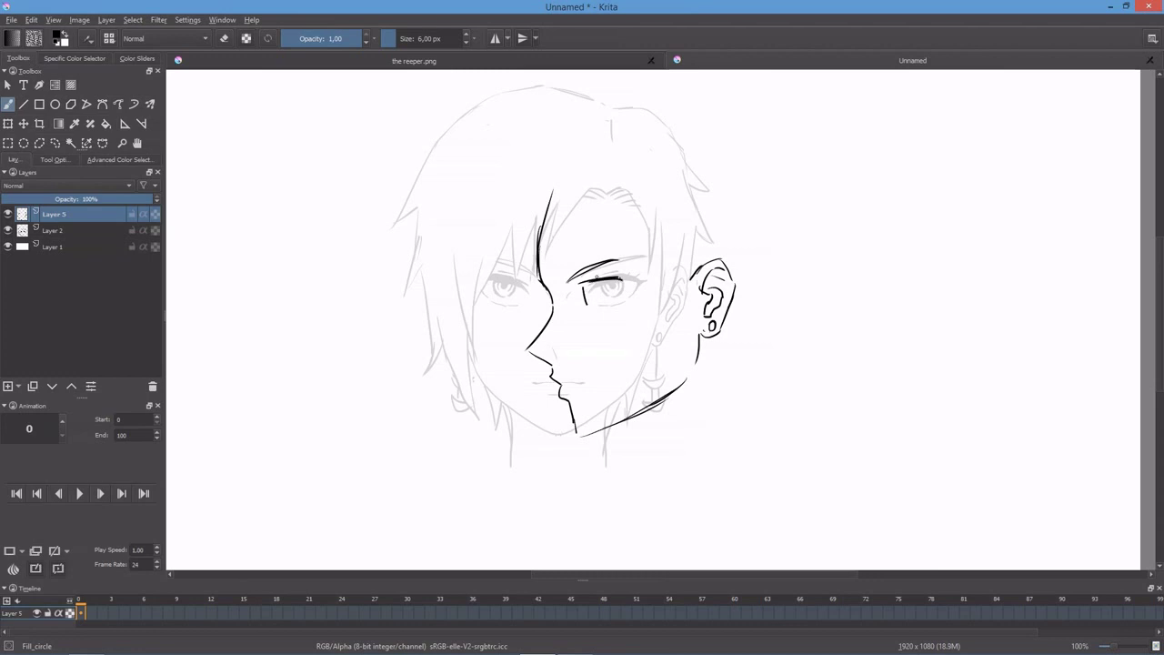
# Step: At 200% zoom, ink the upper and lower eyelids, iris curves and mouth line
pyautogui.press('+')
pyautogui.press('+')
pyautogui.moveTo(504, 247); pyautogui.dragTo(582, 235)
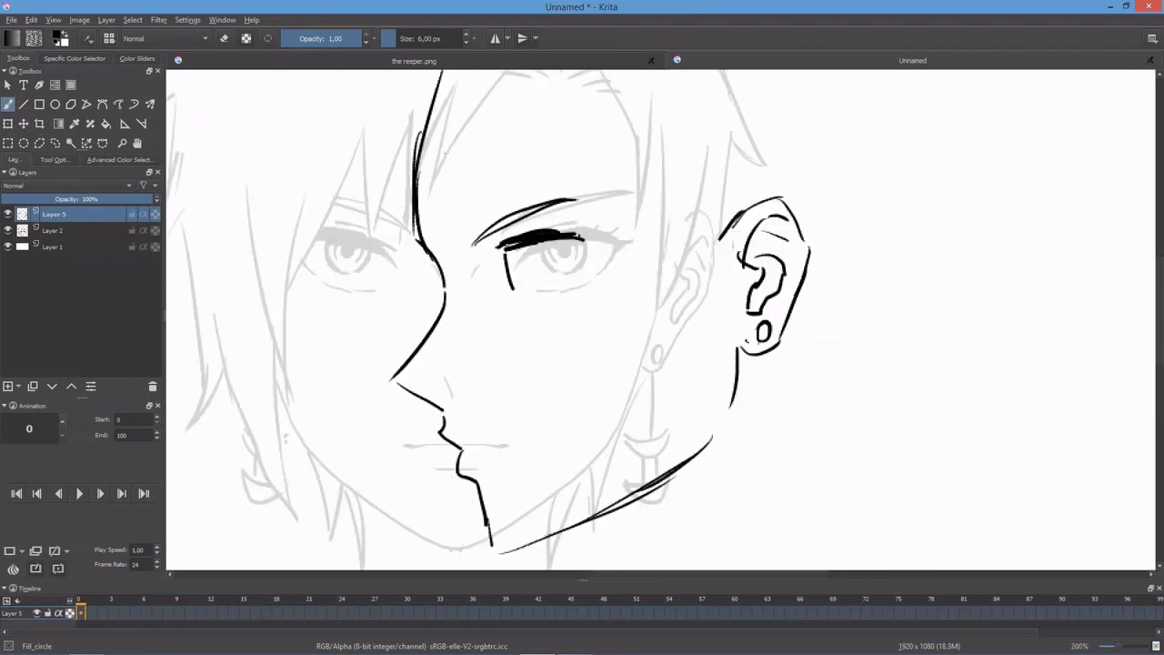
pyautogui.moveTo(507, 245)
pyautogui.mouseDown()
pyautogui.moveTo(491, 259)
pyautogui.moveTo(500, 239)
pyautogui.mouseUp()
pyautogui.hotkey('ctrl', 'z')
pyautogui.hotkey('ctrl', 'z')
pyautogui.moveTo(515, 290); pyautogui.dragTo(543, 287)
pyautogui.moveTo(587, 243)
pyautogui.mouseDown()
pyautogui.moveTo(565, 271)
pyautogui.moveTo(523, 278)
pyautogui.moveTo(526, 267)
pyautogui.mouseUp()
pyautogui.hotkey('ctrl', 'z')
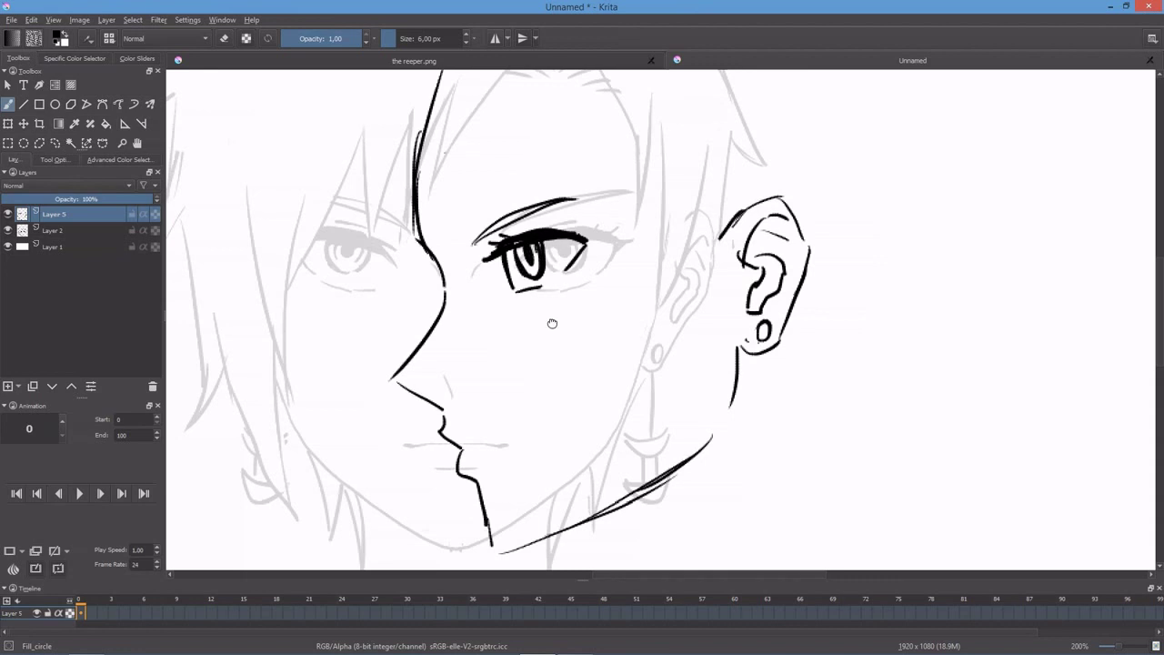
pyautogui.moveTo(510, 363); pyautogui.dragTo(480, 337)
# Step: Lasso the eyebrow stroke and nudge it slightly down-left
pyautogui.hotkey('ctrl', 'z')
pyautogui.moveTo(444, 417)
pyautogui.mouseDown()
pyautogui.moveTo(500, 402)
pyautogui.moveTo(486, 414)
pyautogui.mouseUp()
pyautogui.hotkey('ctrl', 'z')
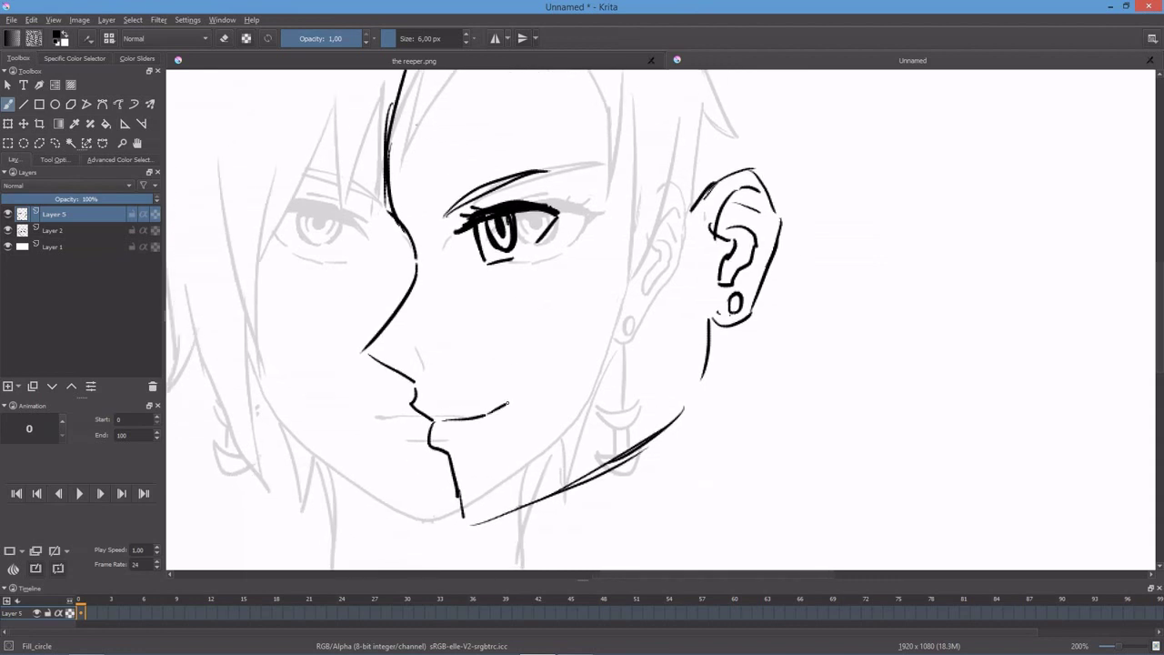
pyautogui.press('-')
pyautogui.moveTo(559, 260)
pyautogui.mouseDown()
pyautogui.moveTo(428, 278)
pyautogui.moveTo(482, 295)
pyautogui.mouseUp()
pyautogui.click(39, 143)
pyautogui.moveTo(446, 248)
pyautogui.mouseDown()
pyautogui.moveTo(428, 275)
pyautogui.moveTo(469, 267)
pyautogui.mouseUp()
pyautogui.press('t')
pyautogui.press('b')
# Step: Draw the curved forehead hair line and the top-right curve of the hair
pyautogui.press('-')
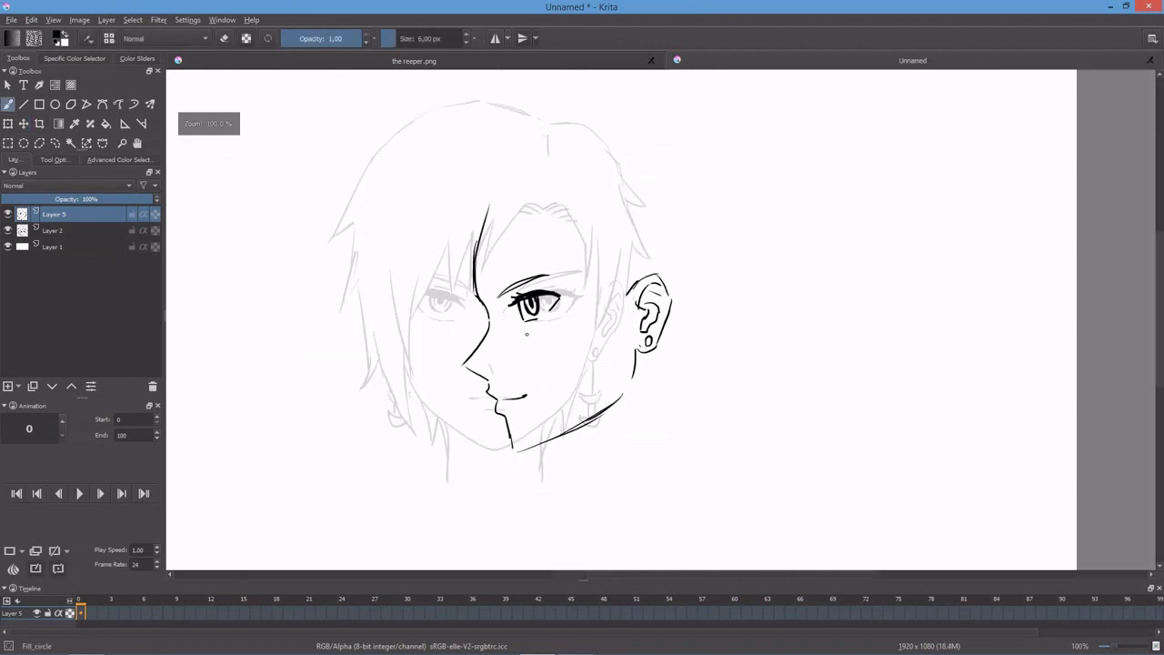
pyautogui.moveTo(479, 211); pyautogui.dragTo(428, 282)
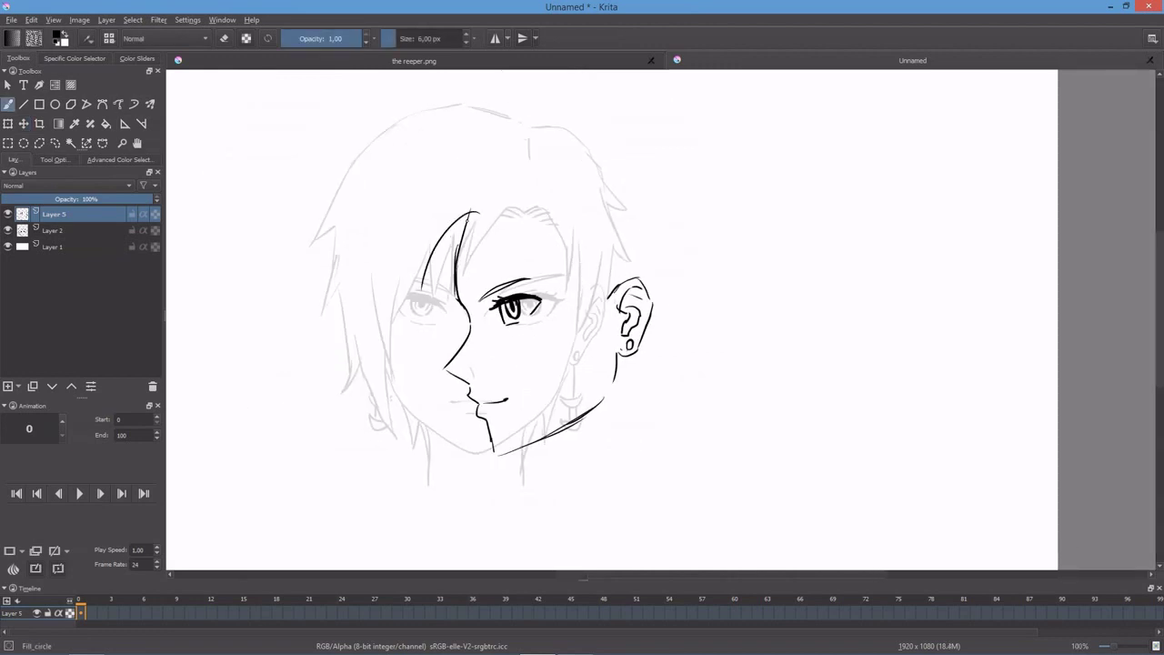
pyautogui.hotkey('ctrl', 'z')
pyautogui.hotkey('ctrl', 'z')
pyautogui.moveTo(479, 212)
pyautogui.mouseDown()
pyautogui.moveTo(424, 273)
pyautogui.moveTo(436, 267)
pyautogui.mouseUp()
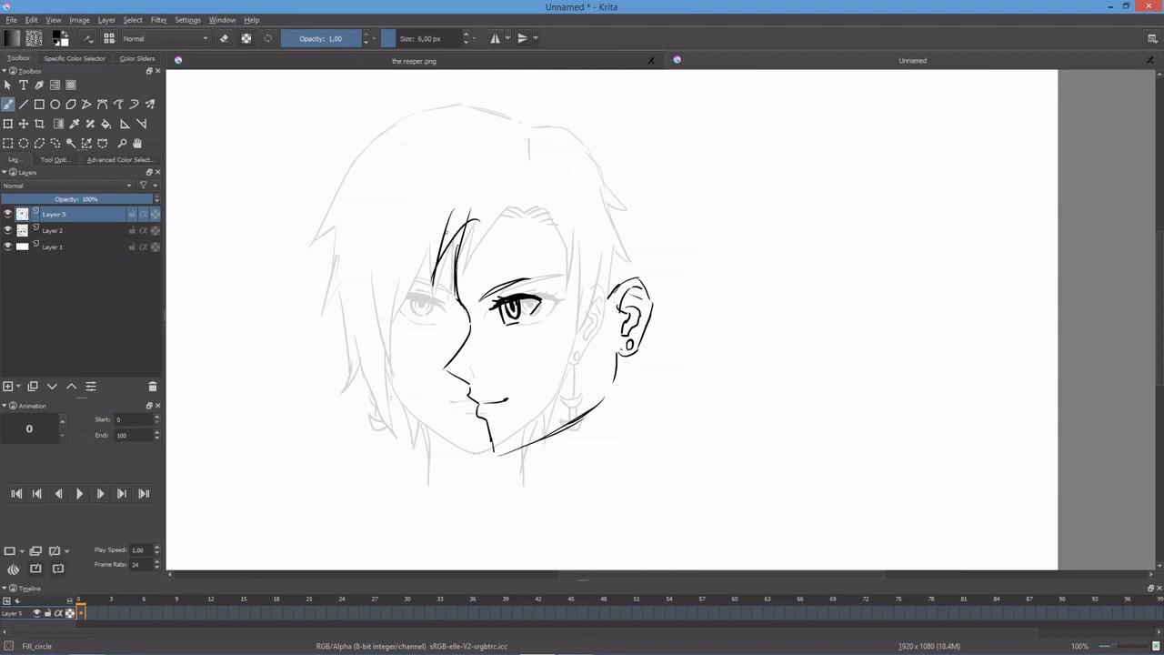
pyautogui.press('-')
pyautogui.moveTo(564, 201)
pyautogui.mouseDown()
pyautogui.moveTo(617, 213)
pyautogui.moveTo(684, 297)
pyautogui.mouseUp()
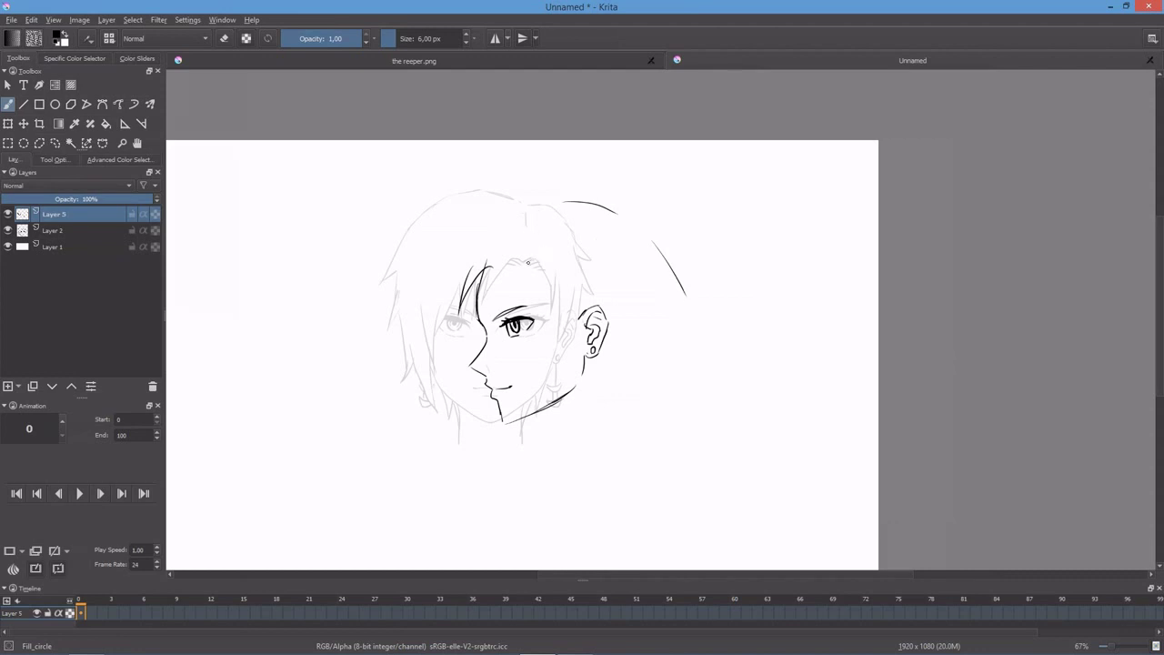
# Step: Polygon-select the eye and transform it slightly left and down toward the nose
pyautogui.click(39, 143)
pyautogui.click(520, 291)
pyautogui.click(549, 304)
pyautogui.click(521, 343)
pyautogui.click(491, 331)
pyautogui.doubleClick(492, 308)
pyautogui.hotkey('ctrl', 't')
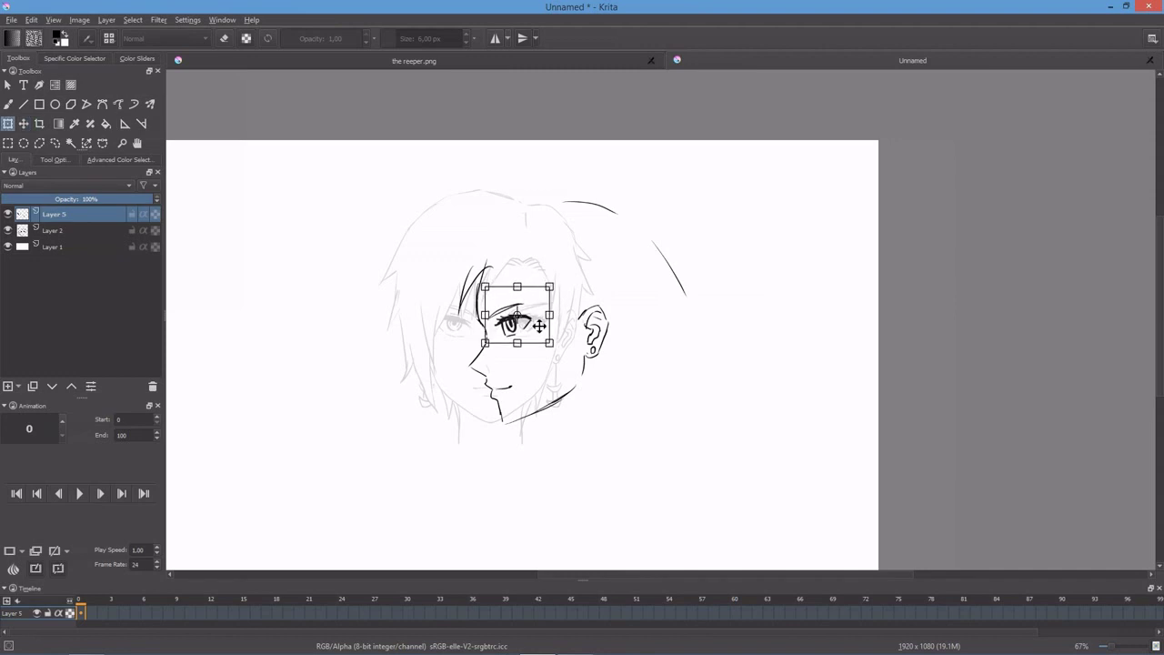
pyautogui.moveTo(538, 308); pyautogui.dragTo(551, 283)
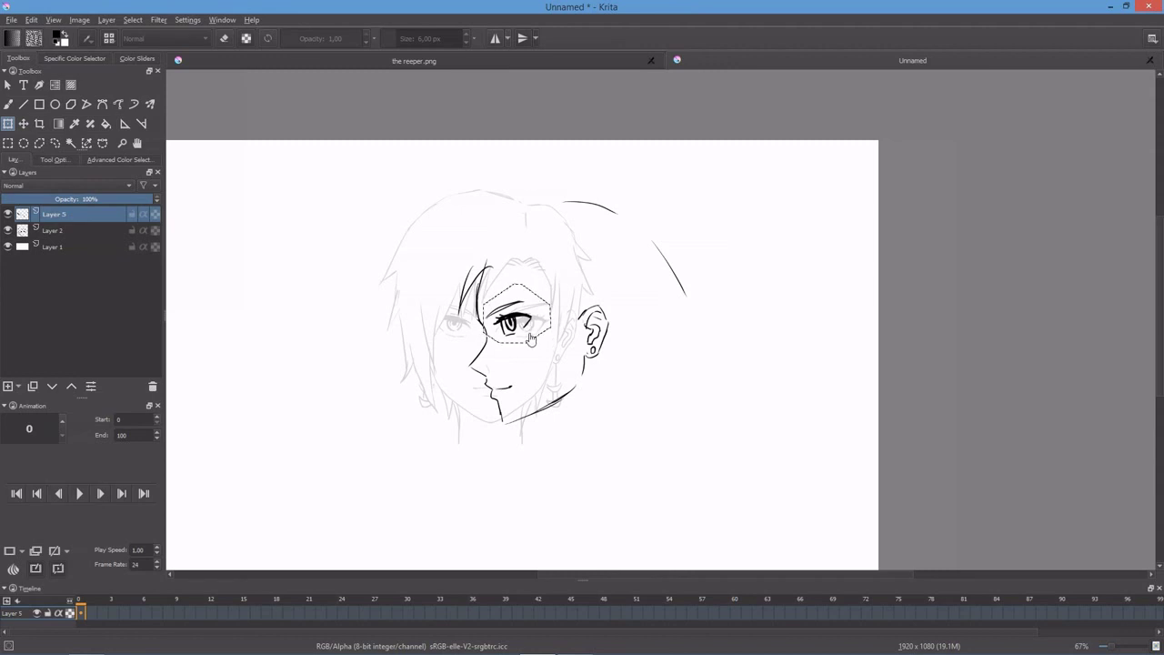
# Step: Draw hair strands over the forehead and erase their lower end with a 31 px eraser
pyautogui.press('b')
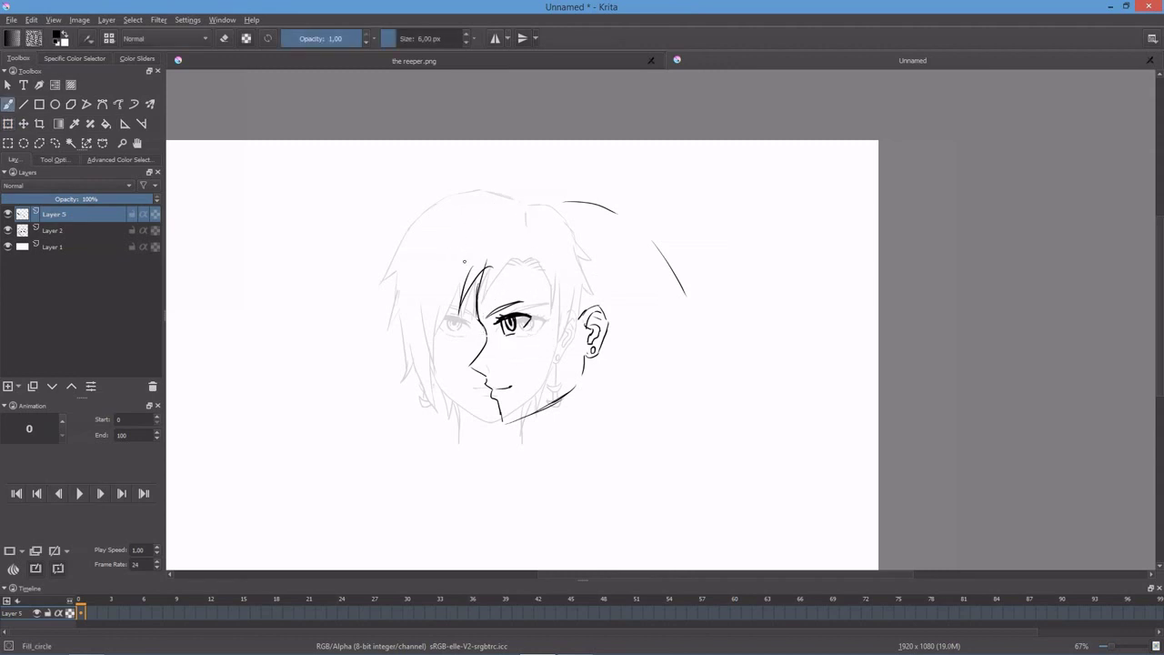
pyautogui.moveTo(468, 250)
pyautogui.mouseDown()
pyautogui.moveTo(437, 276)
pyautogui.moveTo(559, 195)
pyautogui.moveTo(667, 263)
pyautogui.mouseUp()
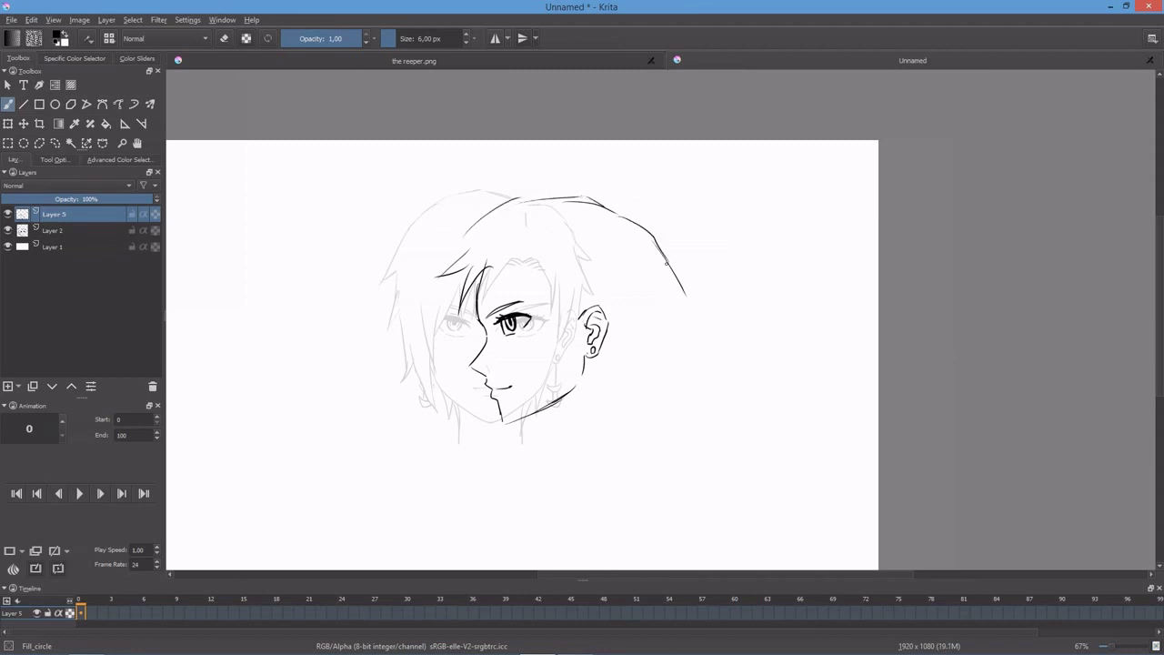
pyautogui.press('e')
pyautogui.moveTo(397, 39); pyautogui.dragTo(411, 39)
pyautogui.moveTo(667, 251); pyautogui.dragTo(677, 293)
pyautogui.press('e')
pyautogui.moveTo(422, 41); pyautogui.dragTo(398, 39)
# Step: Ink hair strands beside the eye and beside the ear
pyautogui.moveTo(561, 307)
pyautogui.mouseDown()
pyautogui.moveTo(554, 260)
pyautogui.moveTo(542, 301)
pyautogui.mouseUp()
pyautogui.hotkey('ctrl', 'z')
pyautogui.hotkey('ctrl', 'z')
pyautogui.moveTo(537, 260); pyautogui.dragTo(569, 338)
pyautogui.hotkey('ctrl', 'z')
pyautogui.moveTo(576, 278); pyautogui.dragTo(569, 339)
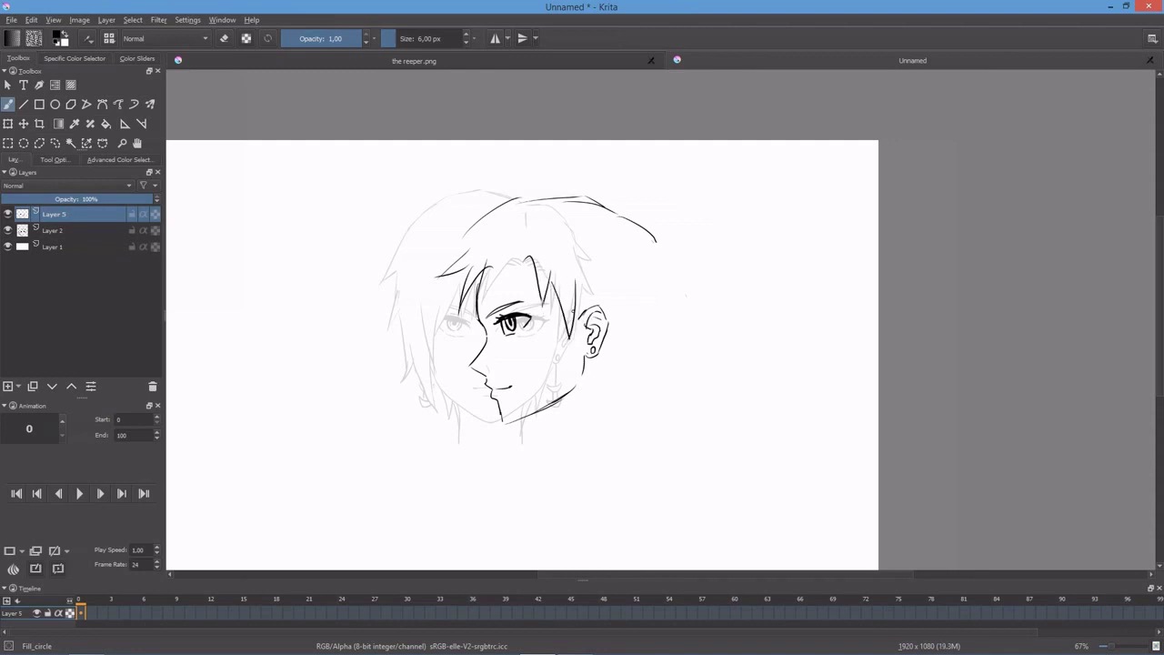
pyautogui.moveTo(583, 242); pyautogui.dragTo(589, 325)
pyautogui.hotkey('ctrl', 'z')
pyautogui.moveTo(583, 250); pyautogui.dragTo(588, 314)
pyautogui.hotkey('ctrl', 'z')
pyautogui.moveTo(515, 255)
pyautogui.mouseDown()
pyautogui.moveTo(492, 274)
pyautogui.moveTo(467, 360)
pyautogui.mouseUp()
pyautogui.hotkey('ctrl', 'z')
# Step: Erase part of the forehead hair stroke and draw strands left of the bangs
pyautogui.press('e')
pyautogui.moveTo(476, 262); pyautogui.dragTo(462, 274)
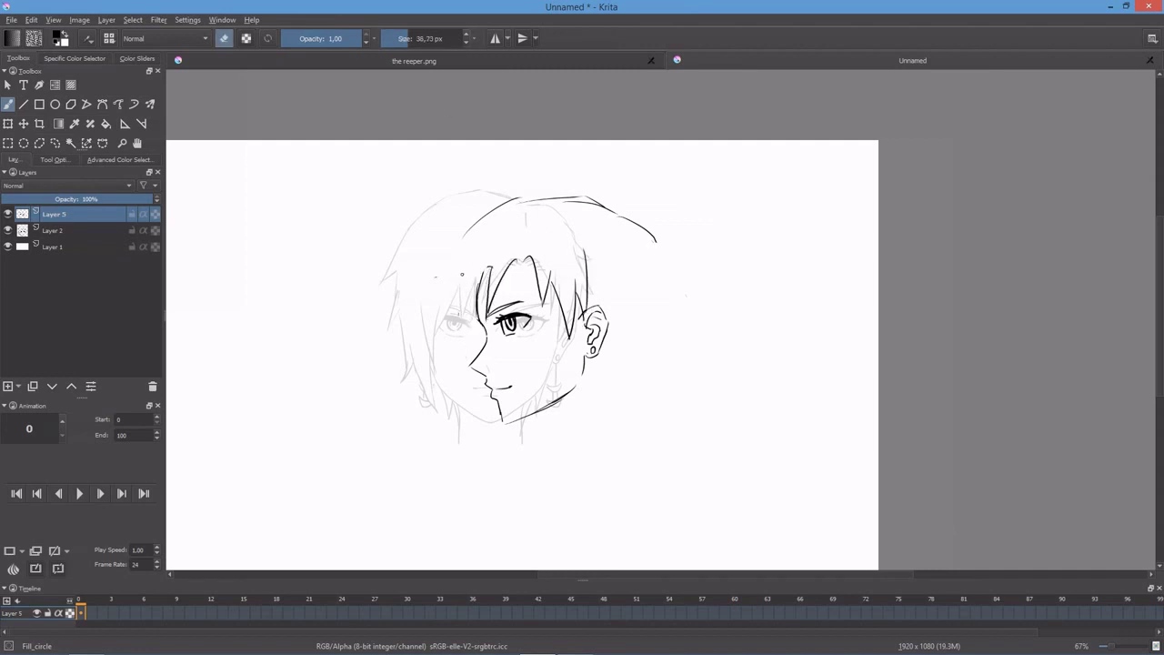
pyautogui.press('e')
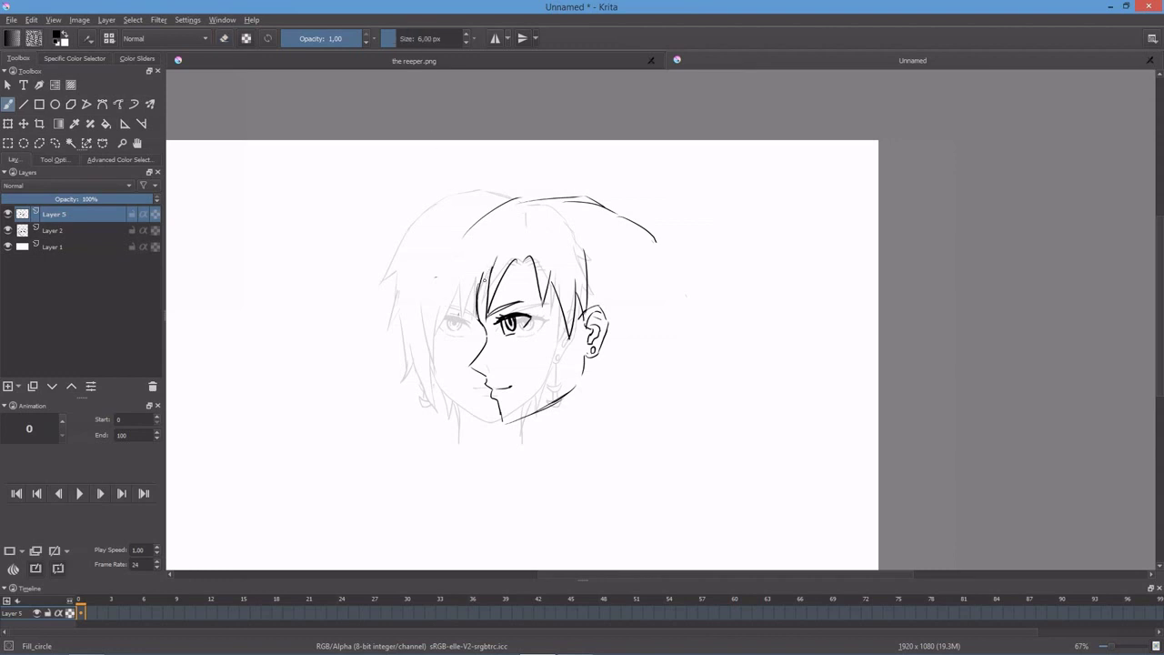
pyautogui.moveTo(478, 273); pyautogui.dragTo(462, 337)
pyautogui.hotkey('ctrl', 'z')
pyautogui.hotkey('ctrl', 'z')
pyautogui.moveTo(464, 227)
pyautogui.mouseDown()
pyautogui.moveTo(438, 303)
pyautogui.moveTo(450, 366)
pyautogui.mouseUp()
pyautogui.hotkey('ctrl', 'z')
pyautogui.moveTo(471, 298); pyautogui.dragTo(449, 365)
# Step: Draw near-vertical hair strands across the cheek beside the nose
pyautogui.hotkey('ctrl', 'z')
pyautogui.moveTo(488, 333); pyautogui.dragTo(450, 365)
pyautogui.hotkey('ctrl', 'z')
pyautogui.moveTo(464, 294); pyautogui.dragTo(457, 368)
pyautogui.moveTo(484, 339); pyautogui.dragTo(464, 360)
pyautogui.hotkey('ctrl', 'z')
pyautogui.hotkey('ctrl', 'z')
pyautogui.moveTo(465, 292)
pyautogui.mouseDown()
pyautogui.moveTo(456, 375)
pyautogui.moveTo(483, 424)
pyautogui.mouseUp()
pyautogui.hotkey('ctrl', 'z')
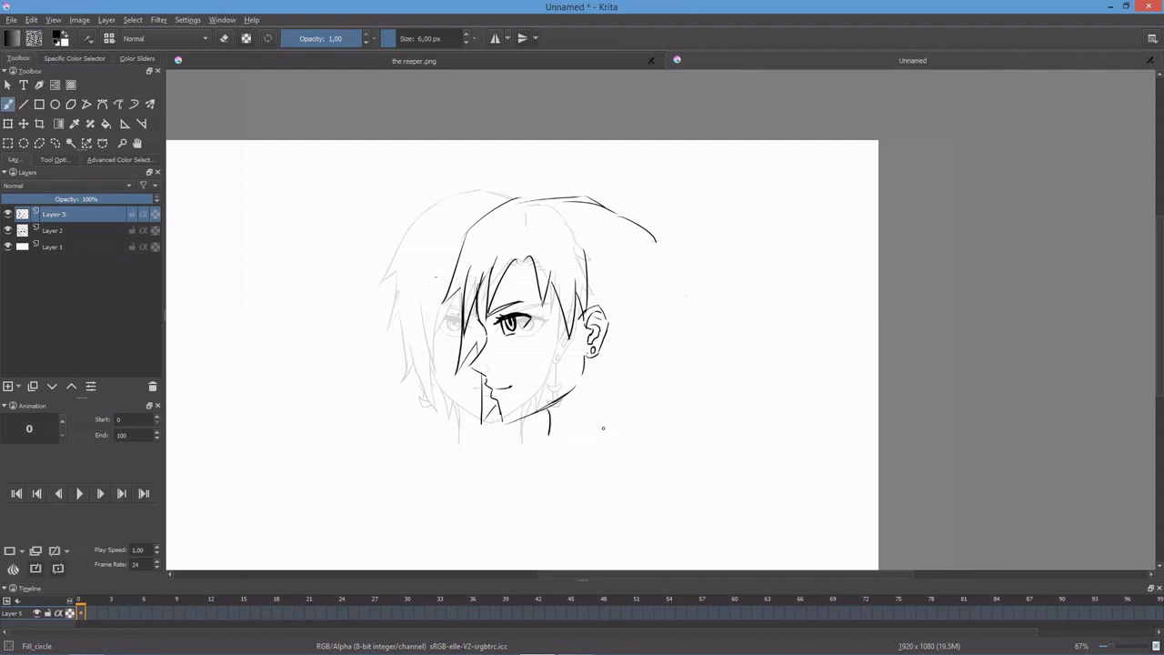
# Step: Draw the back-of-neck line and hair strands behind the ear
pyautogui.moveTo(611, 372); pyautogui.dragTo(621, 433)
pyautogui.moveTo(515, 419); pyautogui.dragTo(542, 407)
pyautogui.hotkey('ctrl', 'z')
pyautogui.moveTo(662, 249); pyautogui.dragTo(670, 306)
pyautogui.moveTo(590, 278); pyautogui.dragTo(620, 355)
pyautogui.hotkey('ctrl', 'z')
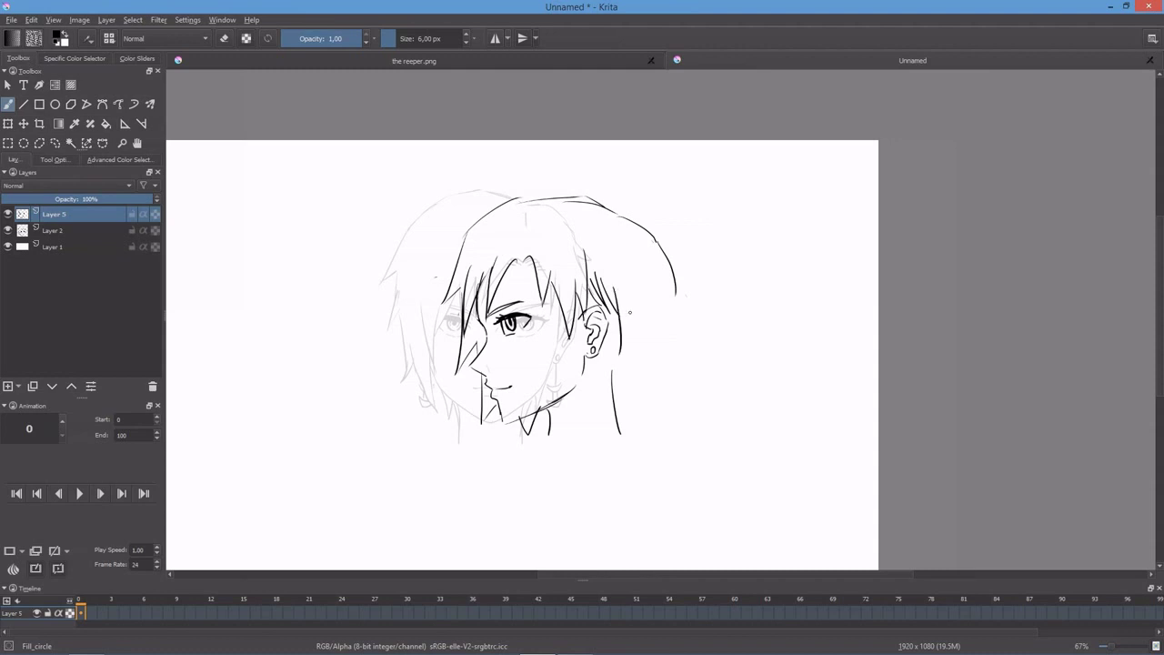
pyautogui.hotkey('ctrl', 'z')
pyautogui.hotkey('ctrl', 'z')
# Step: Ink the outer right hair outline with jagged tips falling below the ear
pyautogui.hotkey('ctrl', 'z')
pyautogui.moveTo(591, 282)
pyautogui.mouseDown()
pyautogui.moveTo(612, 309)
pyautogui.moveTo(623, 306)
pyautogui.mouseUp()
pyautogui.moveTo(616, 290)
pyautogui.mouseDown()
pyautogui.moveTo(617, 337)
pyautogui.moveTo(632, 312)
pyautogui.mouseUp()
pyautogui.moveTo(651, 233)
pyautogui.mouseDown()
pyautogui.moveTo(685, 301)
pyautogui.moveTo(626, 375)
pyautogui.mouseUp()
pyautogui.hotkey('ctrl', 'z')
pyautogui.moveTo(653, 327); pyautogui.dragTo(609, 406)
pyautogui.hotkey('ctrl', 'z')
pyautogui.moveTo(597, 363); pyautogui.dragTo(606, 385)
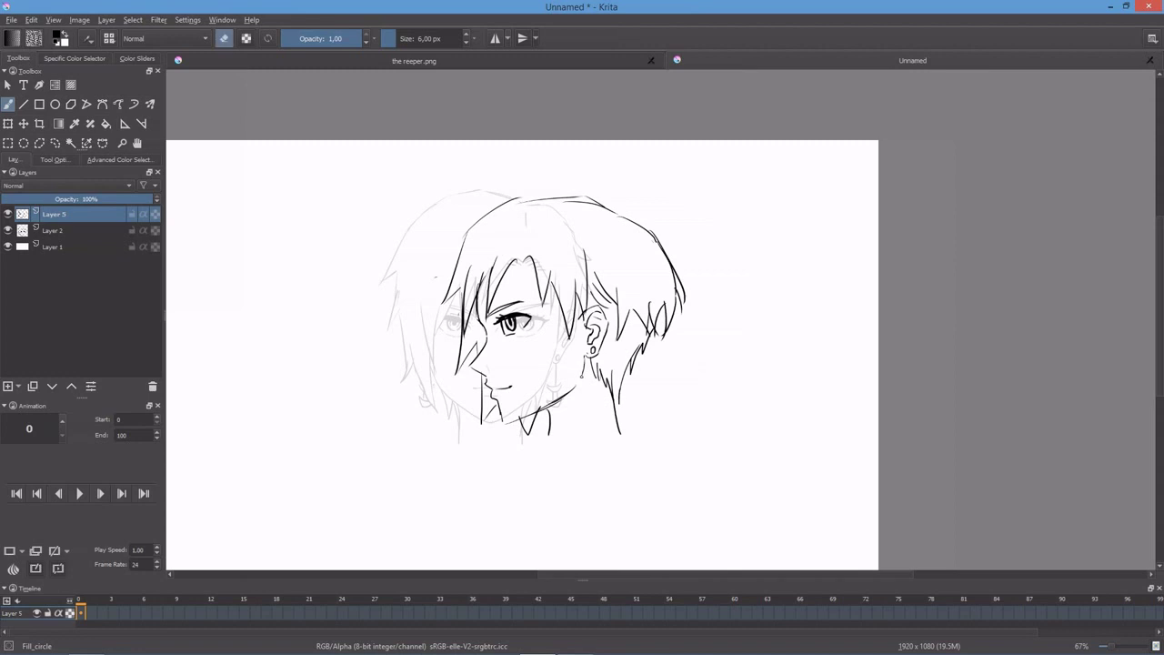
pyautogui.moveTo(579, 373); pyautogui.dragTo(558, 353)
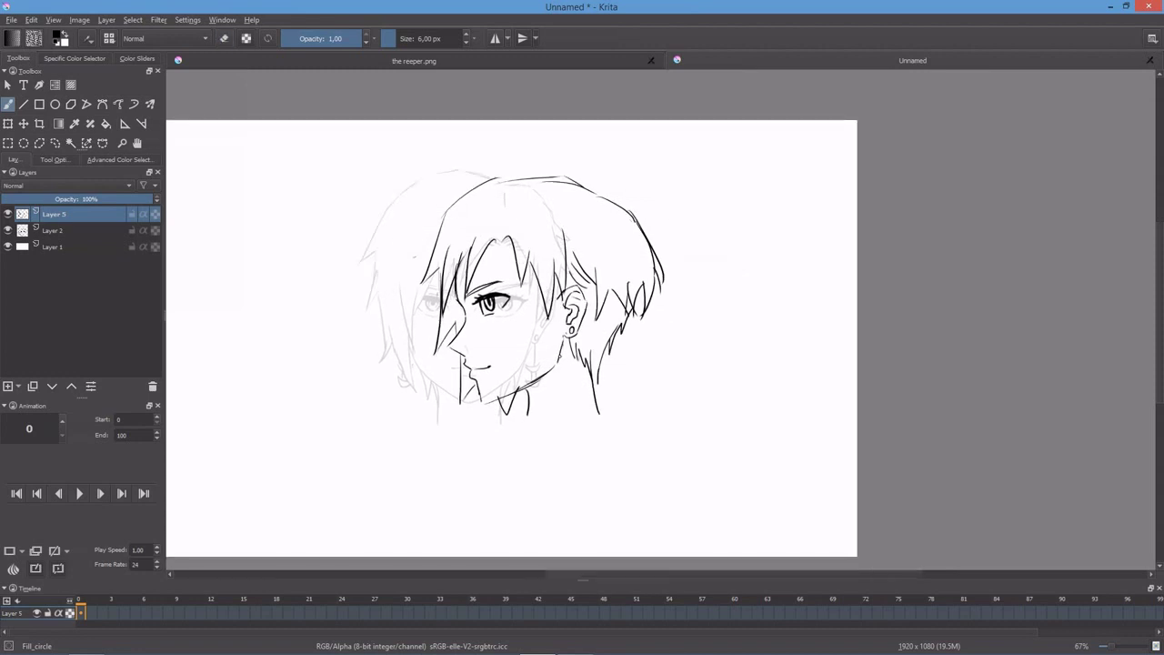
# Step: Erase part of a hair strand near the ear and draw a new strand in its place
pyautogui.press('e')
pyautogui.moveTo(549, 262); pyautogui.dragTo(534, 272)
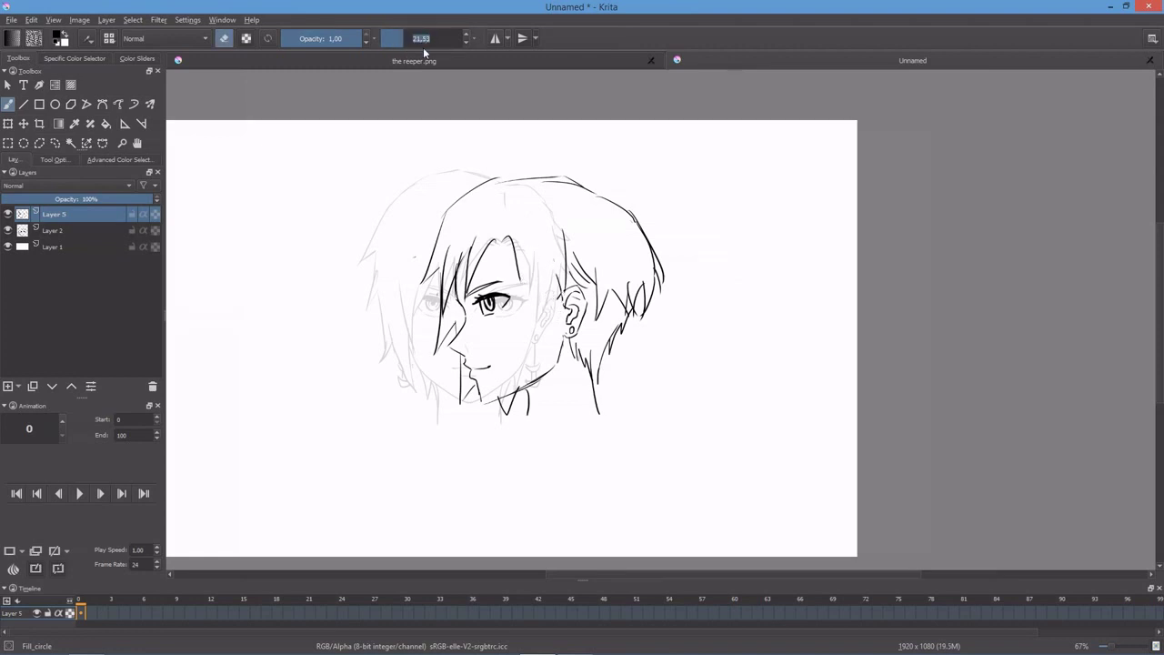
pyautogui.press('e')
pyautogui.moveTo(534, 266); pyautogui.dragTo(545, 327)
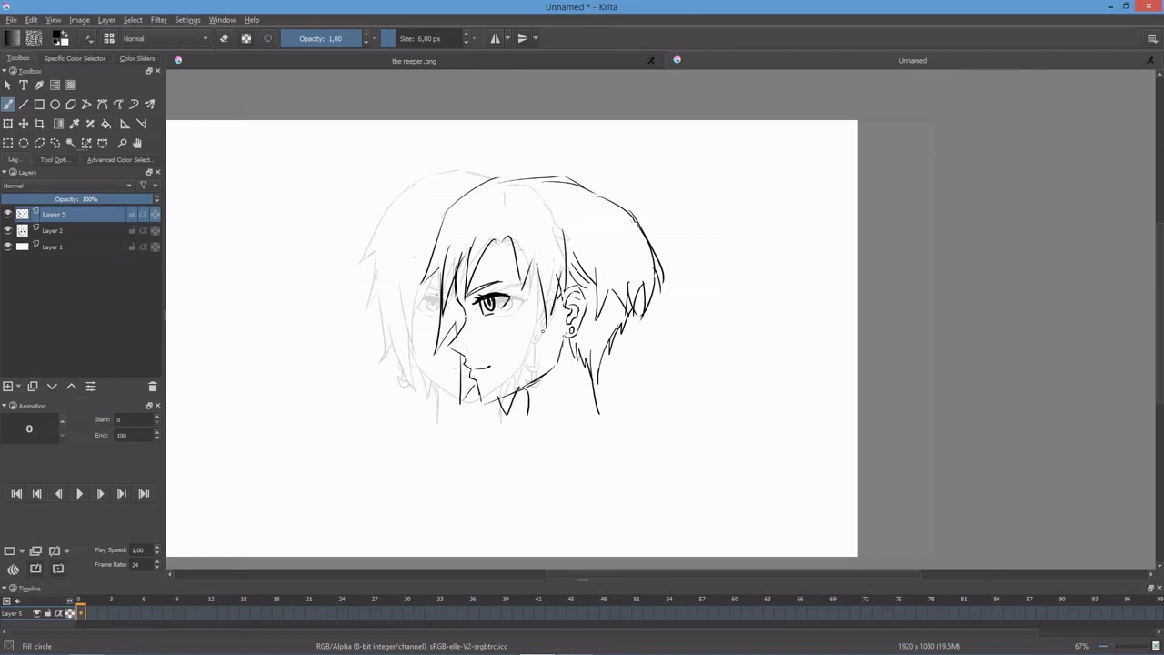
pyautogui.press('e')
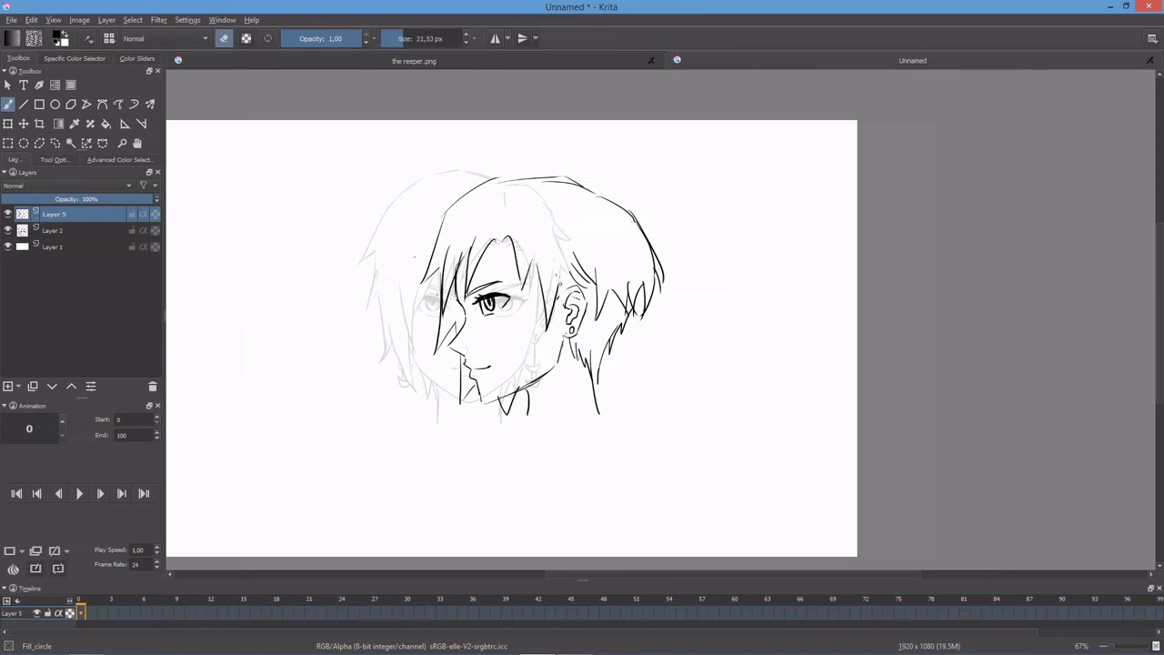
pyautogui.press('e')
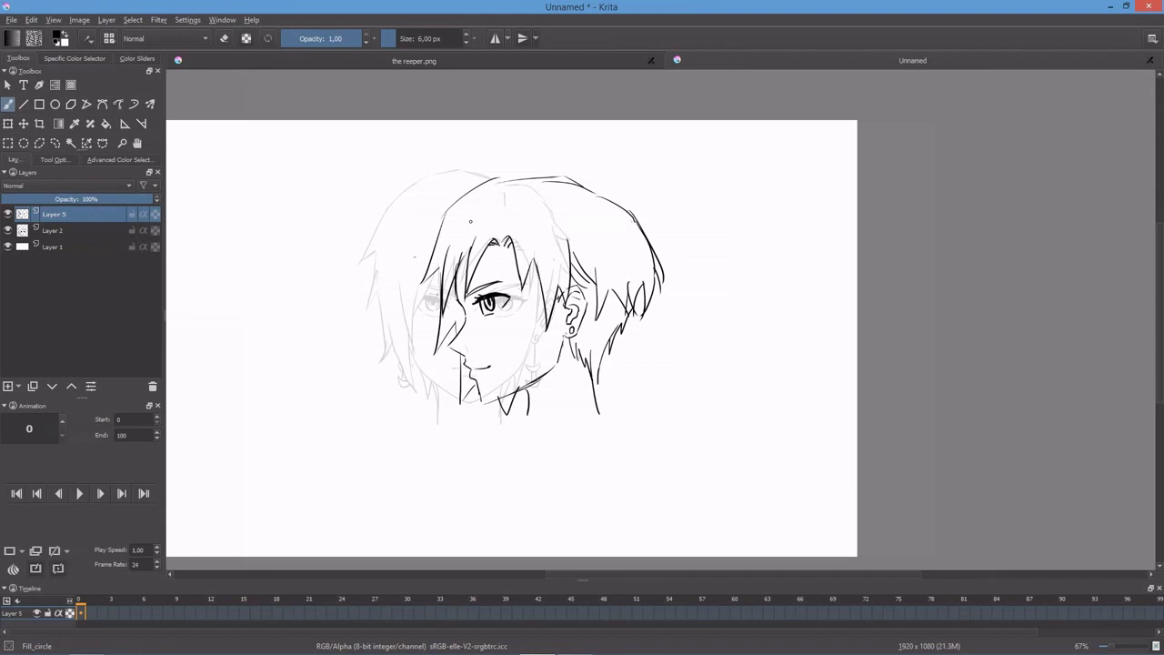
pyautogui.press('e')
pyautogui.press('e')
# Step: Erase stray hair strokes by the ear, using a roughly 36 px eraser near the ear top
pyautogui.moveTo(504, 217); pyautogui.dragTo(440, 166)
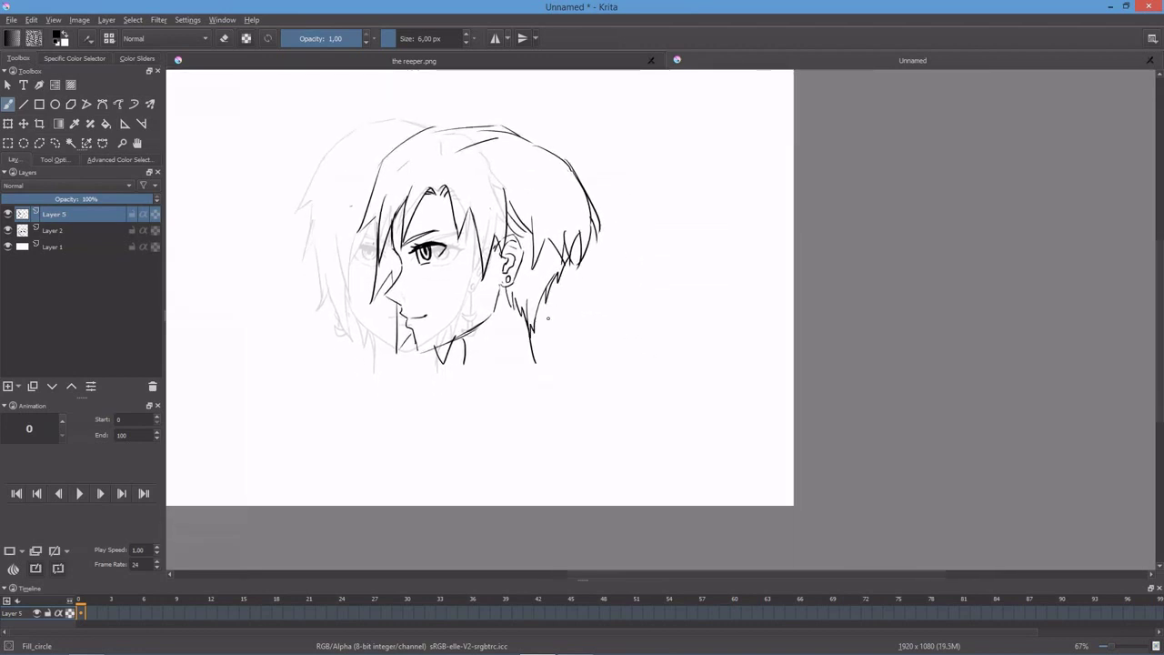
pyautogui.press('e')
pyautogui.press('e')
pyautogui.press('e')
pyautogui.moveTo(526, 297); pyautogui.dragTo(527, 318)
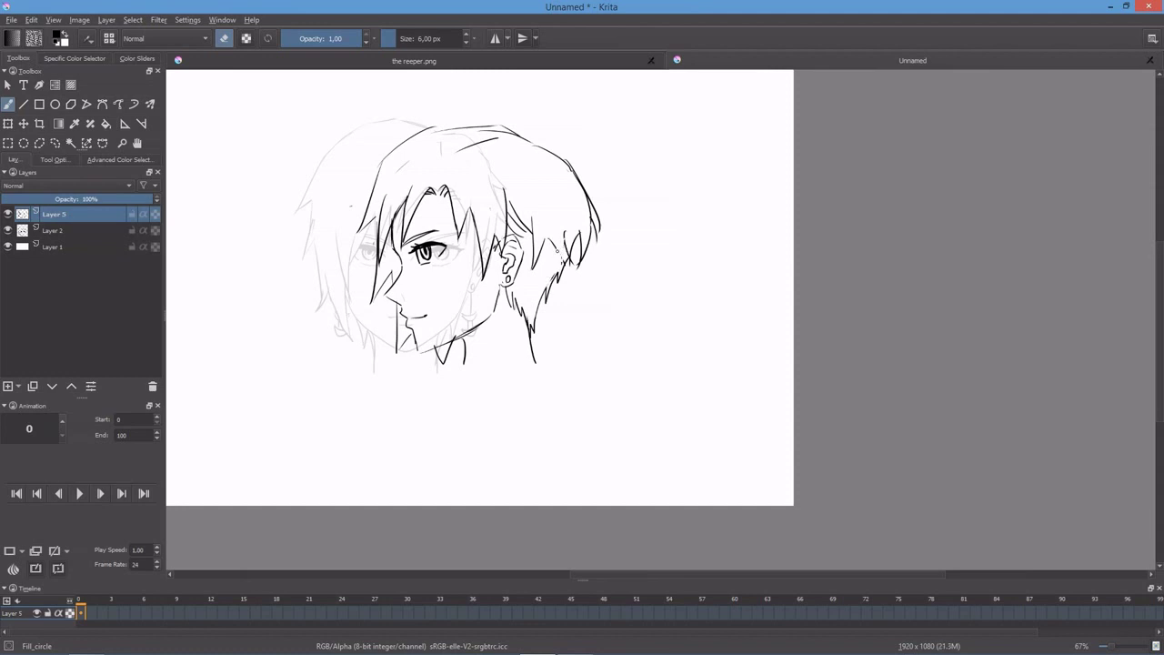
pyautogui.press('e')
pyautogui.moveTo(549, 251)
pyautogui.mouseDown()
pyautogui.moveTo(535, 252)
pyautogui.moveTo(587, 236)
pyautogui.mouseUp()
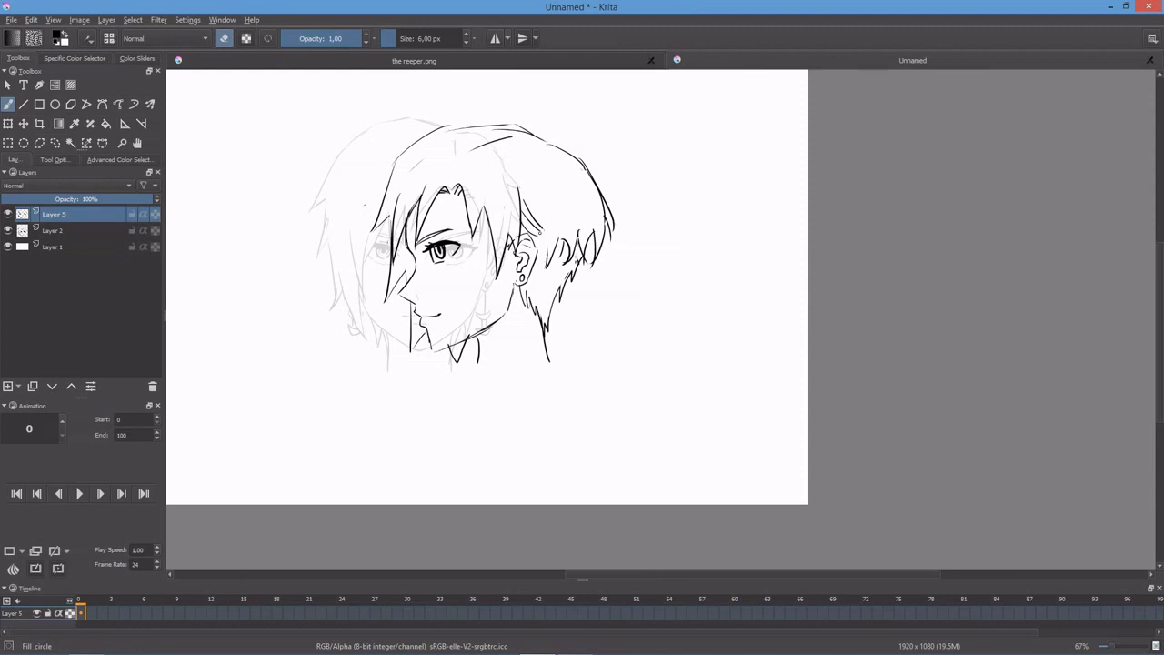
pyautogui.press('e')
pyautogui.moveTo(406, 44); pyautogui.dragTo(420, 44)
pyautogui.moveTo(553, 241)
pyautogui.mouseDown()
pyautogui.moveTo(557, 266)
pyautogui.moveTo(564, 259)
pyautogui.mouseUp()
# Step: Switch to a 6 px drawing brush and redraw two spiky hair strands behind the ear
pyautogui.click(400, 39)
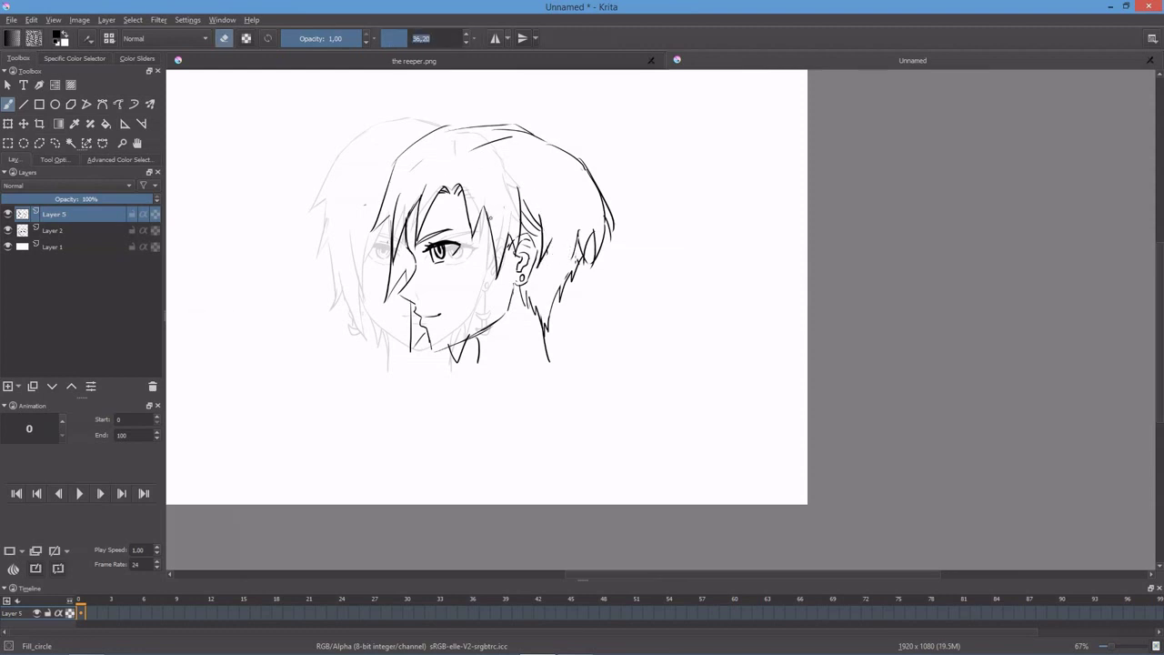
pyautogui.write('6')
pyautogui.press('Return')
pyautogui.press('e')
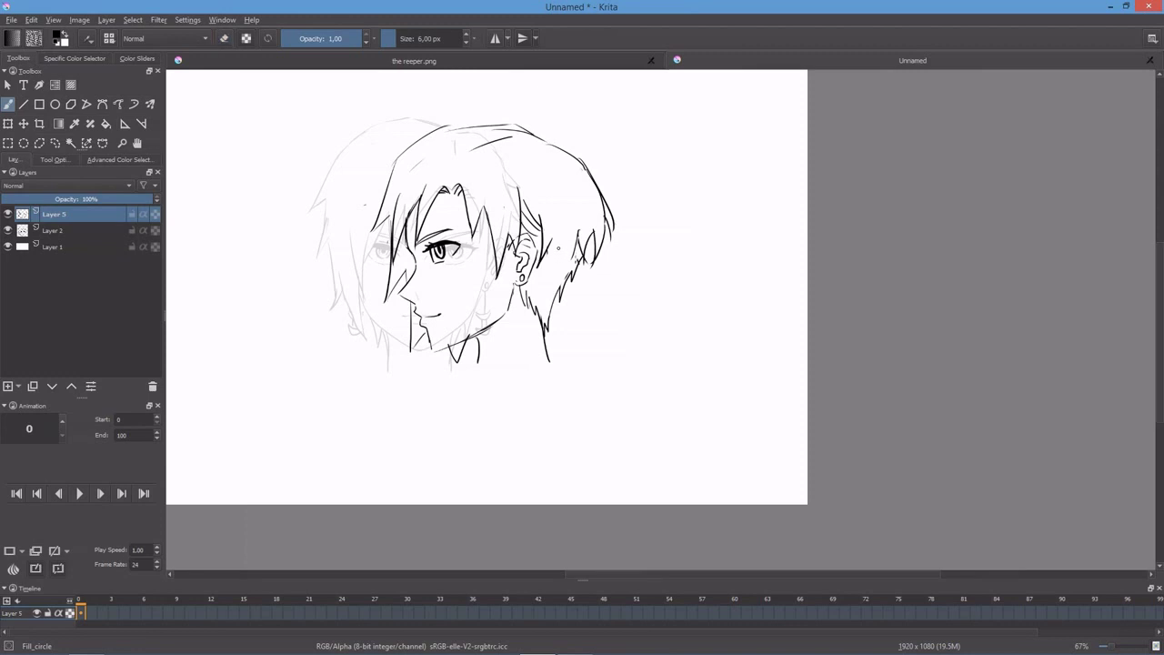
pyautogui.moveTo(555, 239)
pyautogui.mouseDown()
pyautogui.moveTo(566, 264)
pyautogui.moveTo(617, 273)
pyautogui.mouseUp()
pyautogui.moveTo(592, 223)
pyautogui.mouseDown()
pyautogui.moveTo(615, 263)
pyautogui.moveTo(604, 282)
pyautogui.mouseUp()
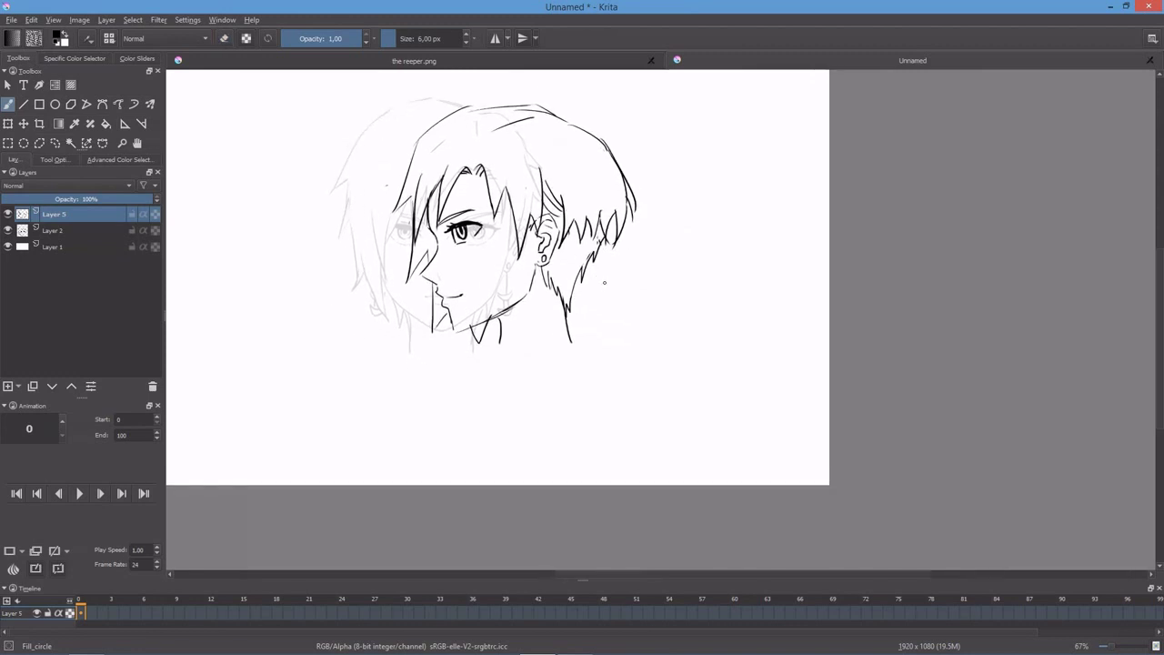
# Step: Zoom out and move the inked side profile on Layer 5 to the canvas's left
pyautogui.press('-')
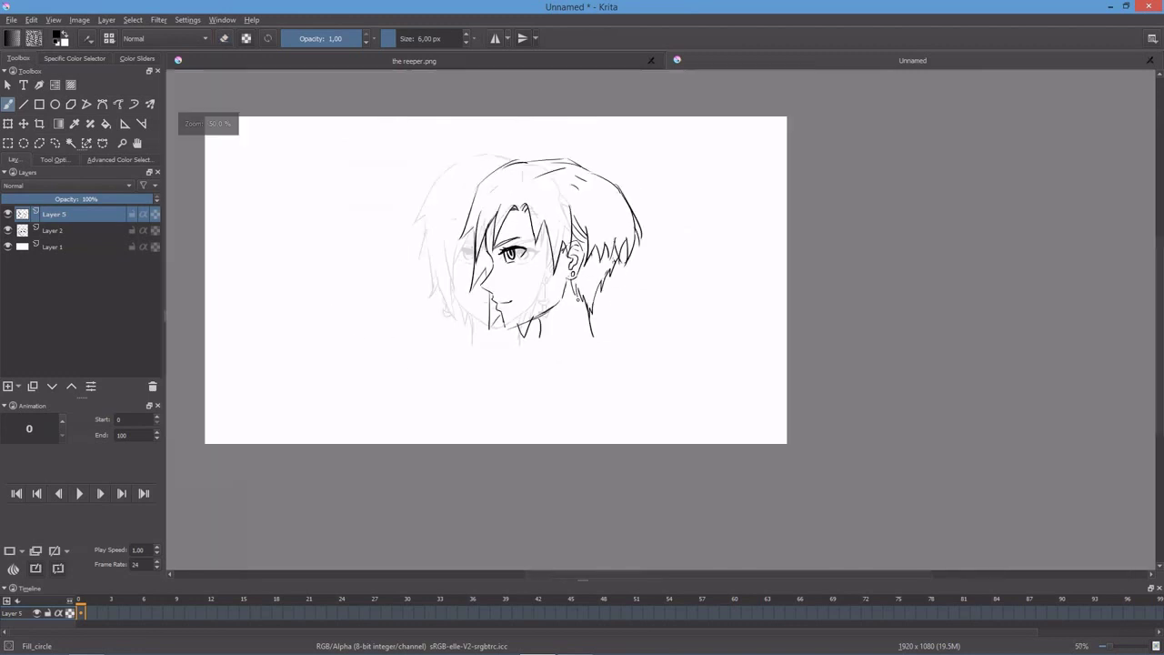
pyautogui.moveTo(638, 343); pyautogui.dragTo(621, 318)
pyautogui.press('t')
pyautogui.moveTo(501, 218)
pyautogui.mouseDown()
pyautogui.moveTo(434, 235)
pyautogui.moveTo(325, 227)
pyautogui.mouseUp()
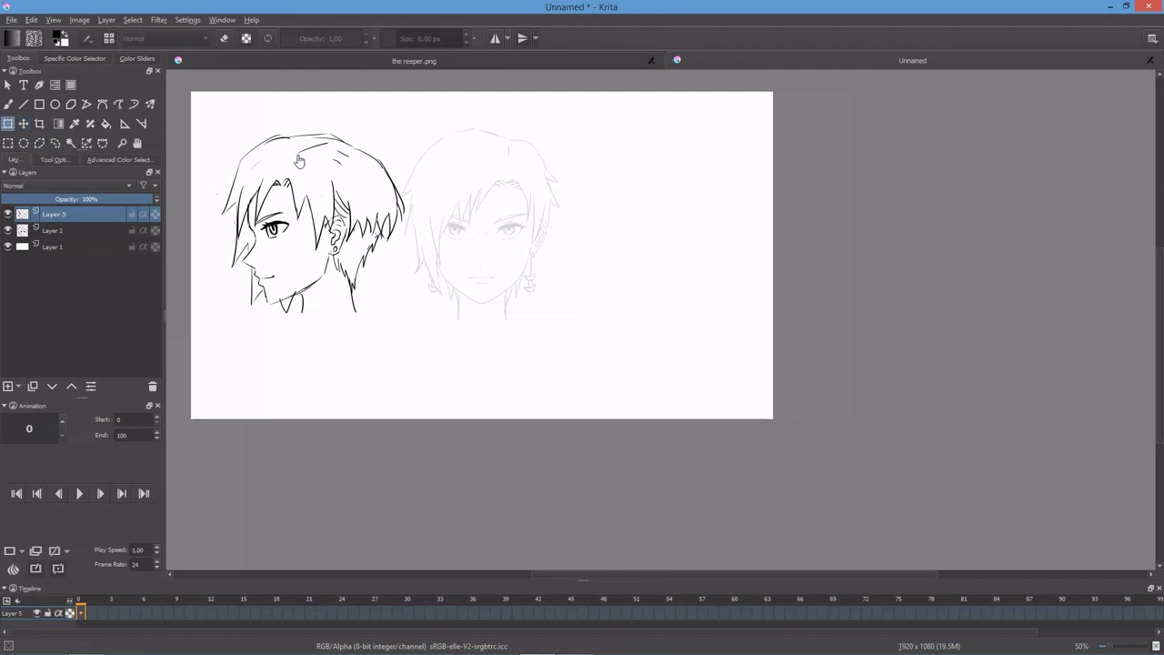
pyautogui.click(9, 122)
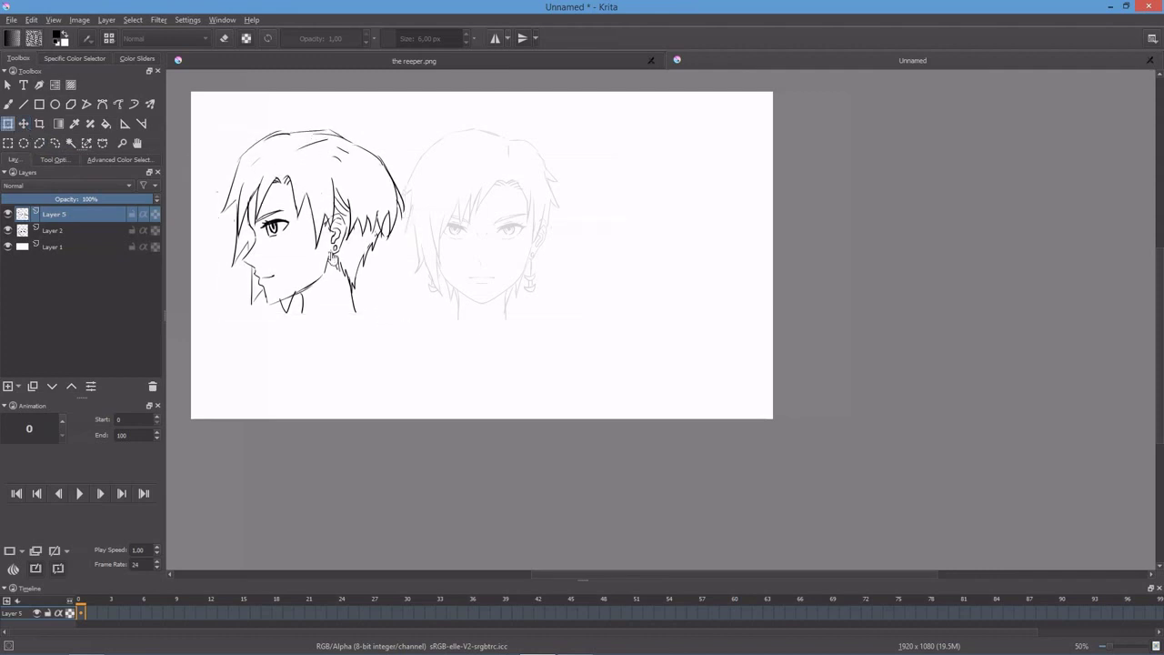
pyautogui.moveTo(313, 246); pyautogui.dragTo(306, 248)
pyautogui.click(8, 104)
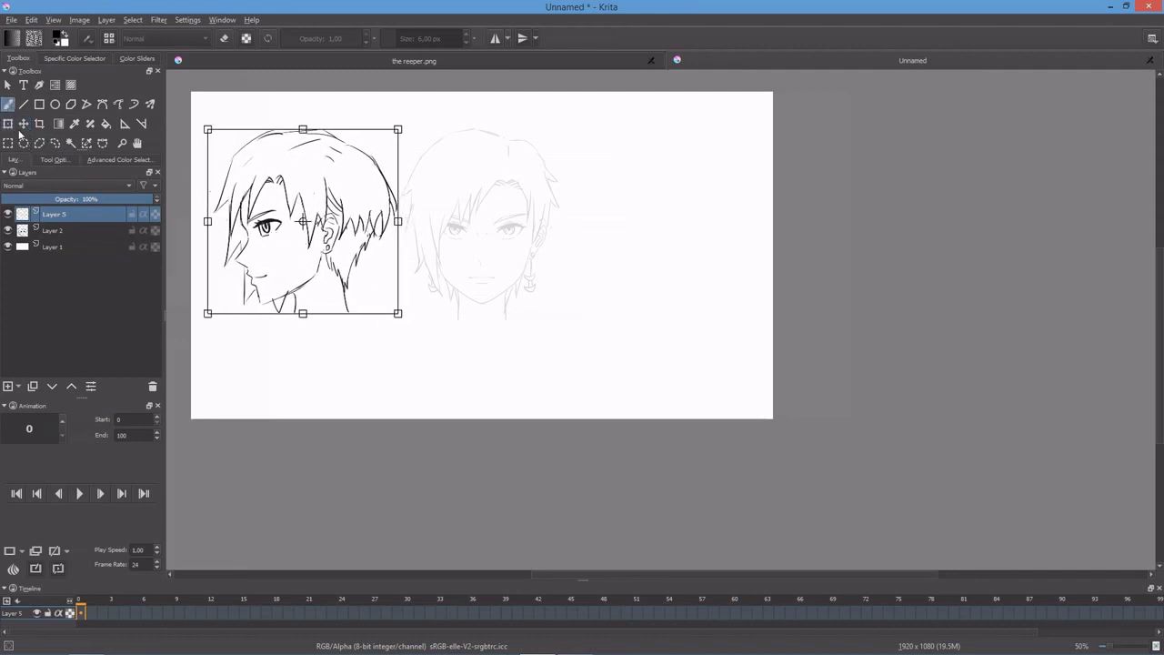
# Step: Hide Layer 5, select the Layer 2 sketch and add new Layer 6 for front inks
pyautogui.click(8, 213)
pyautogui.click(55, 231)
pyautogui.click(7, 386)
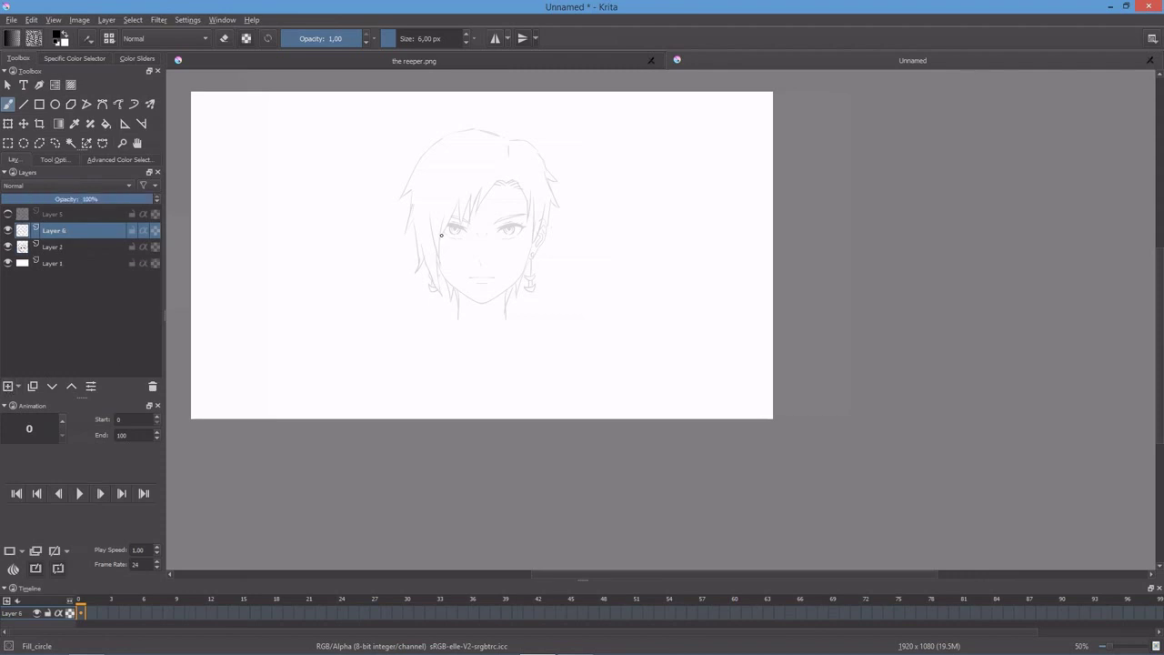
# Step: At 100% zoom, ink hair strands beside the right ear and attempt the right jawline
pyautogui.press('1')
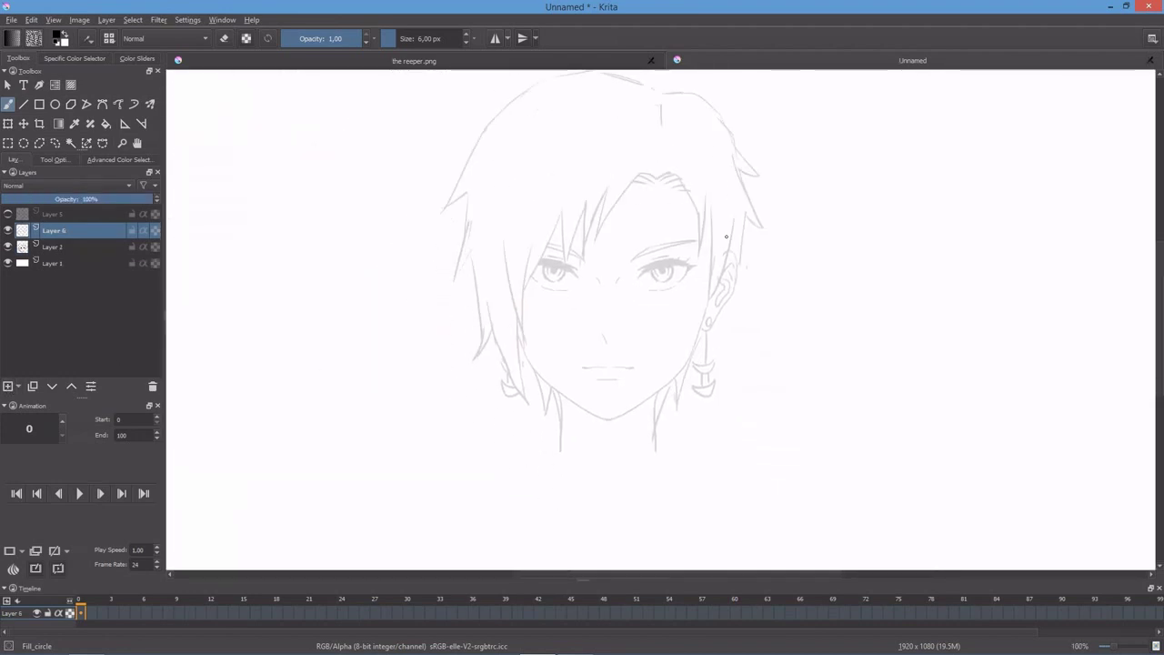
pyautogui.moveTo(728, 235); pyautogui.dragTo(699, 324)
pyautogui.moveTo(712, 269); pyautogui.dragTo(722, 257)
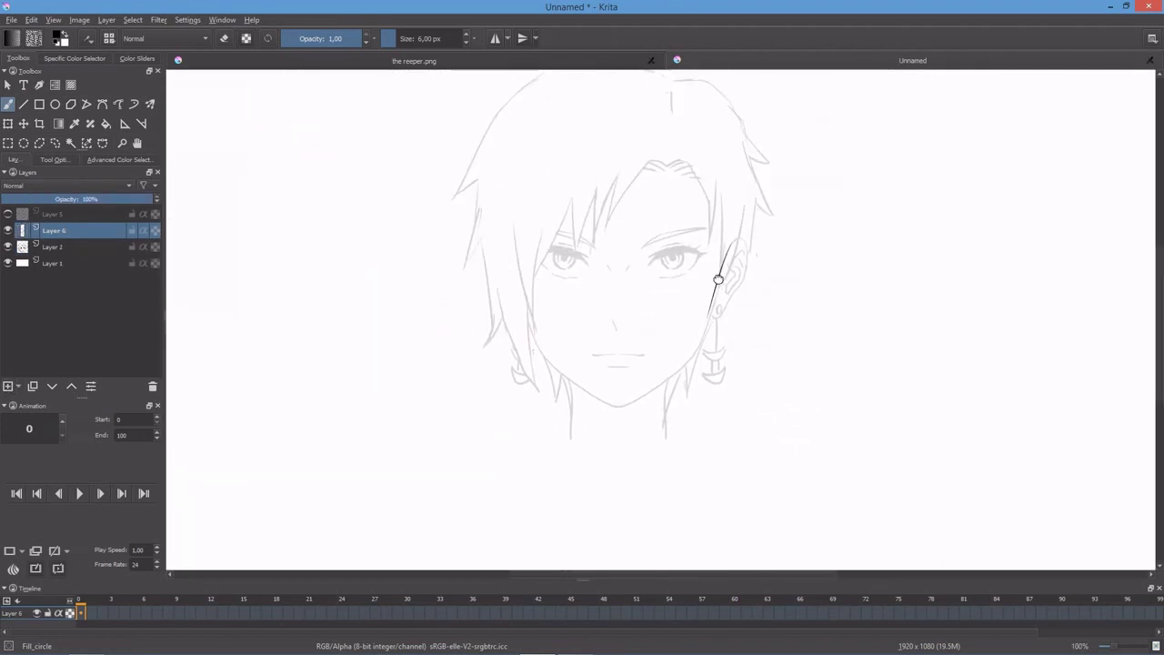
pyautogui.moveTo(728, 206); pyautogui.dragTo(663, 364)
pyautogui.hotkey('ctrl', 'z')
pyautogui.moveTo(706, 314); pyautogui.dragTo(648, 398)
pyautogui.hotkey('ctrl', 'z')
pyautogui.moveTo(706, 314)
pyautogui.mouseDown()
pyautogui.moveTo(660, 398)
pyautogui.moveTo(571, 383)
pyautogui.mouseUp()
pyautogui.hotkey('ctrl', 'z')
# Step: Draw the chin line and refine the right jawline, undoing unsatisfactory strokes
pyautogui.hotkey('ctrl', 'z')
pyautogui.moveTo(650, 398)
pyautogui.mouseDown()
pyautogui.moveTo(571, 384)
pyautogui.moveTo(546, 367)
pyautogui.moveTo(531, 326)
pyautogui.mouseUp()
pyautogui.hotkey('ctrl', 'z')
pyautogui.hotkey('ctrl', 'z')
pyautogui.moveTo(706, 314); pyautogui.dragTo(684, 364)
pyautogui.hotkey('ctrl', 'z')
pyautogui.moveTo(714, 265); pyautogui.dragTo(662, 396)
pyautogui.hotkey('ctrl', 'z')
pyautogui.hotkey('ctrl', 'z')
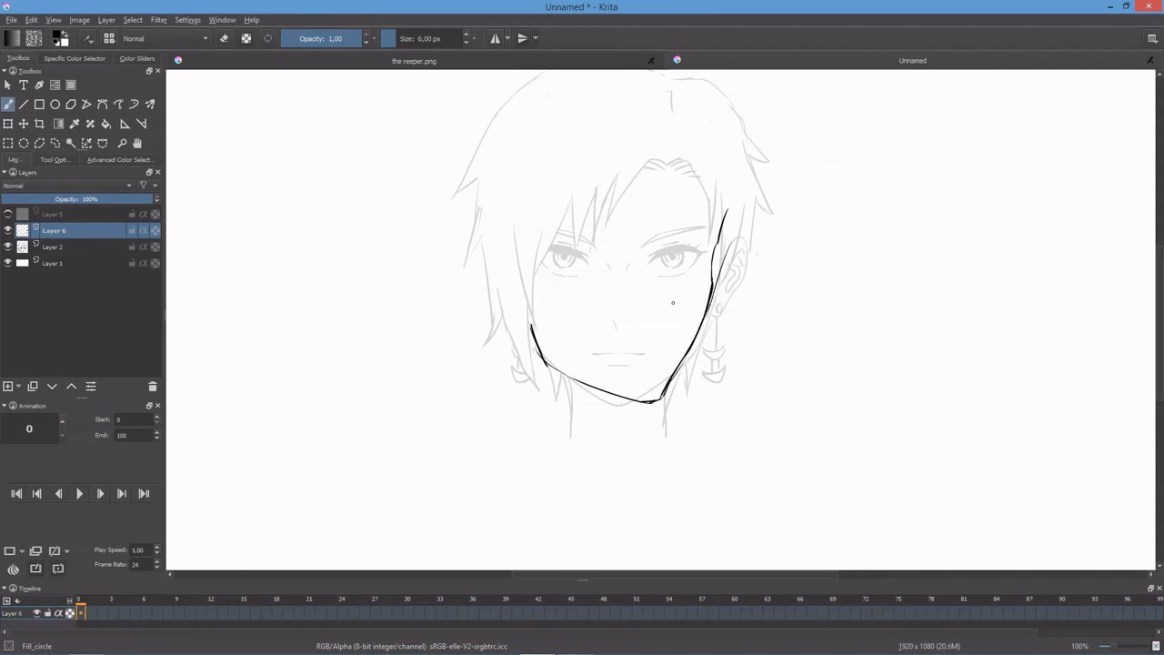
# Step: Ink the cheek curve down toward the chin and the mouth line
pyautogui.hotkey('ctrl', 'z')
pyautogui.moveTo(673, 278); pyautogui.dragTo(677, 327)
pyautogui.hotkey('ctrl', 'z')
pyautogui.moveTo(669, 273); pyautogui.dragTo(673, 334)
pyautogui.moveTo(604, 354); pyautogui.dragTo(630, 353)
pyautogui.hotkey('ctrl', 'z')
pyautogui.hotkey('ctrl', 'z')
pyautogui.scroll(1, 676, 353)
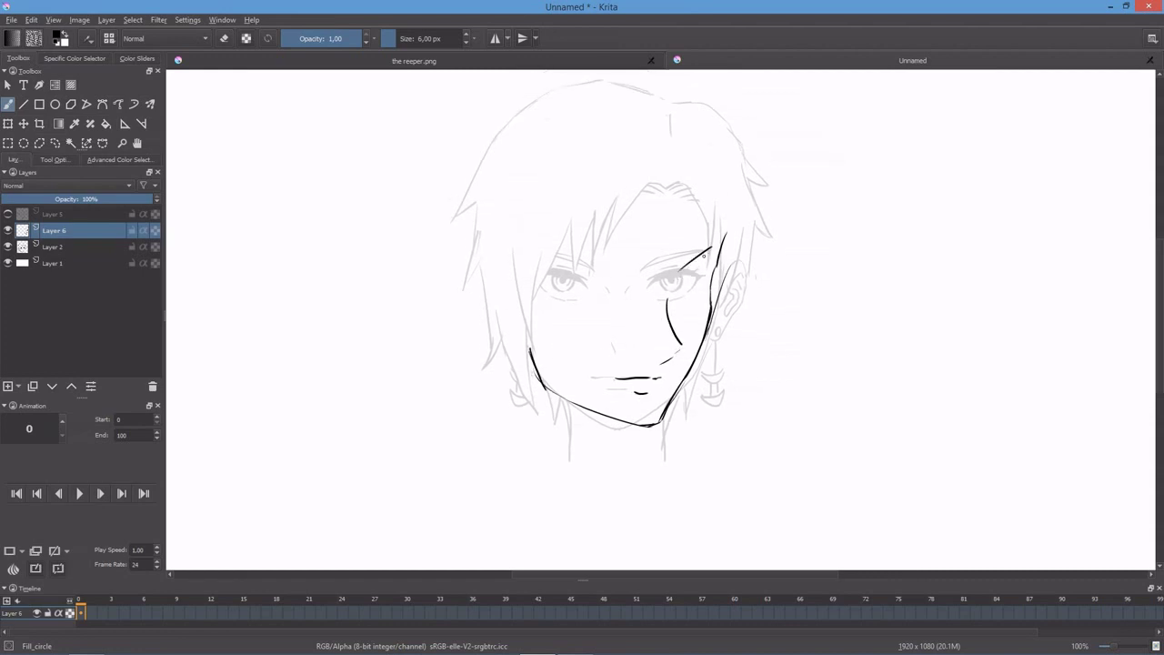
# Step: Ink the right eyebrow and retry the left eyebrow several times until it looks right
pyautogui.moveTo(633, 254); pyautogui.dragTo(556, 283)
pyautogui.hotkey('ctrl', 'z')
pyautogui.moveTo(676, 276); pyautogui.dragTo(708, 257)
pyautogui.moveTo(628, 273)
pyautogui.mouseDown()
pyautogui.moveTo(572, 287)
pyautogui.moveTo(560, 271)
pyautogui.mouseUp()
pyautogui.hotkey('ctrl', 'z')
pyautogui.hotkey('ctrl', 'z')
pyautogui.hotkey('ctrl', 'z')
pyautogui.moveTo(631, 256)
pyautogui.mouseDown()
pyautogui.moveTo(555, 269)
pyautogui.moveTo(617, 263)
pyautogui.mouseUp()
pyautogui.hotkey('ctrl', 'z')
pyautogui.moveTo(532, 257); pyautogui.dragTo(624, 272)
pyautogui.hotkey('ctrl', 'z')
pyautogui.moveTo(551, 258); pyautogui.dragTo(631, 264)
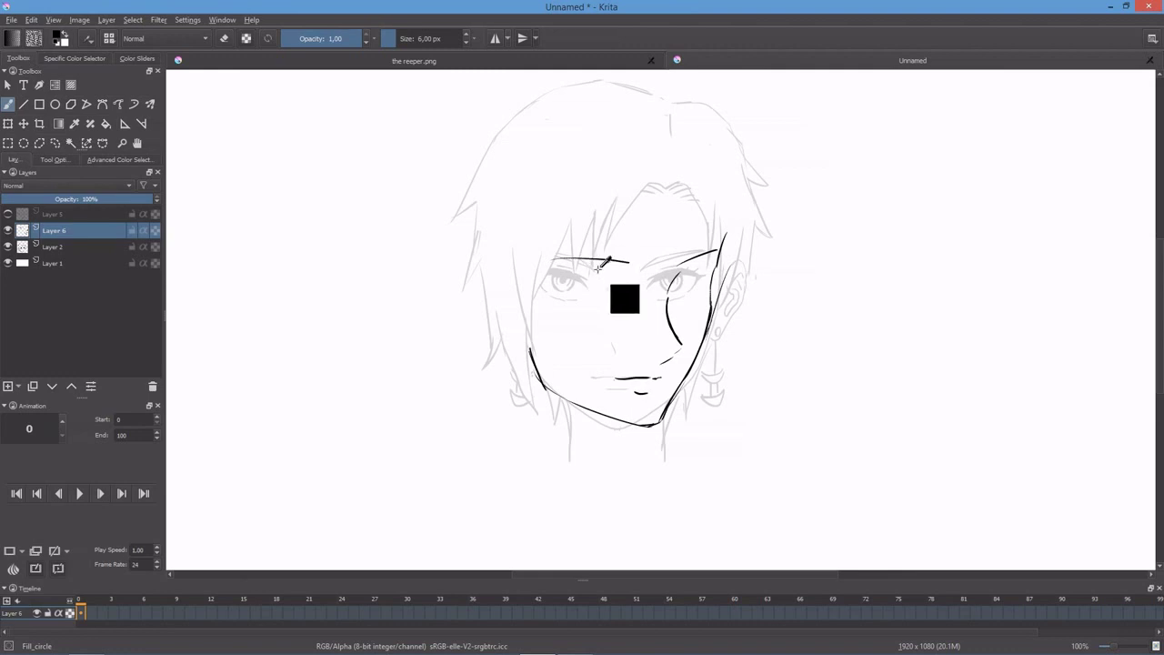
pyautogui.hotkey('ctrl', 'z')
pyautogui.moveTo(556, 257)
pyautogui.mouseDown()
pyautogui.moveTo(637, 264)
pyautogui.moveTo(620, 287)
pyautogui.mouseUp()
pyautogui.hotkey('ctrl', 'z')
pyautogui.hotkey('ctrl', 'z')
pyautogui.hotkey('ctrl', 'z')
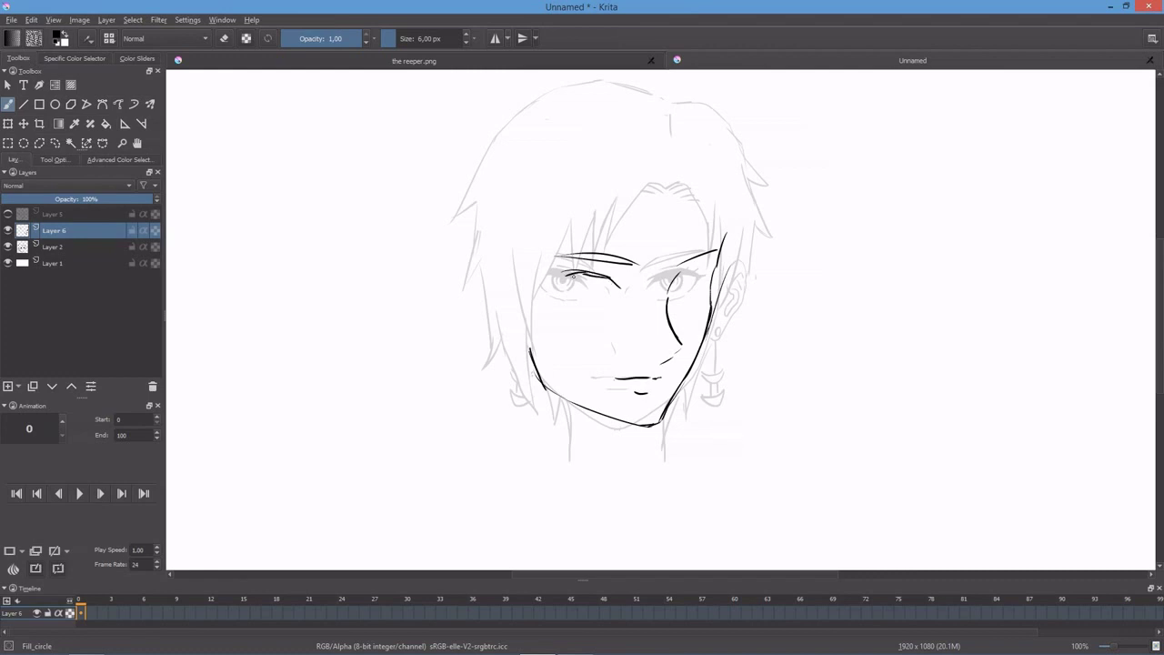
pyautogui.hotkey('ctrl', 'z')
pyautogui.hotkey('ctrl', 'z')
# Step: At 200% zoom, thicken the left eye's upper eyelid and erase its excess ends
pyautogui.press('+')
pyautogui.press('+')
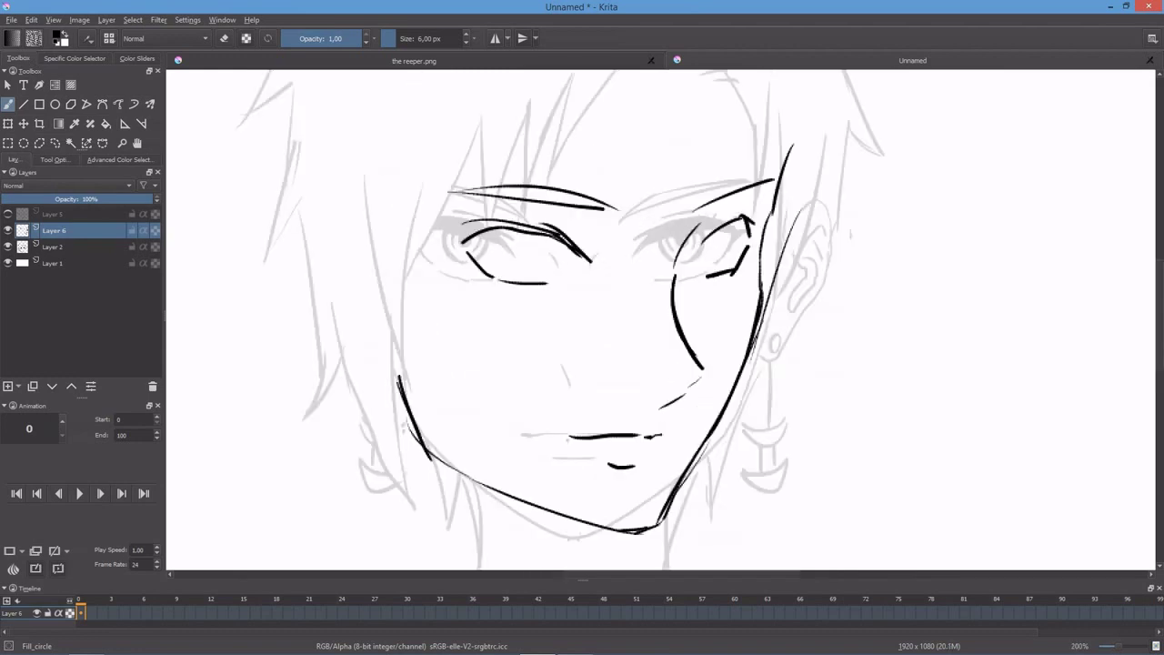
pyautogui.moveTo(480, 224)
pyautogui.mouseDown()
pyautogui.moveTo(535, 229)
pyautogui.moveTo(495, 222)
pyautogui.moveTo(466, 262)
pyautogui.mouseUp()
pyautogui.press('e')
pyautogui.moveTo(542, 284); pyautogui.dragTo(505, 282)
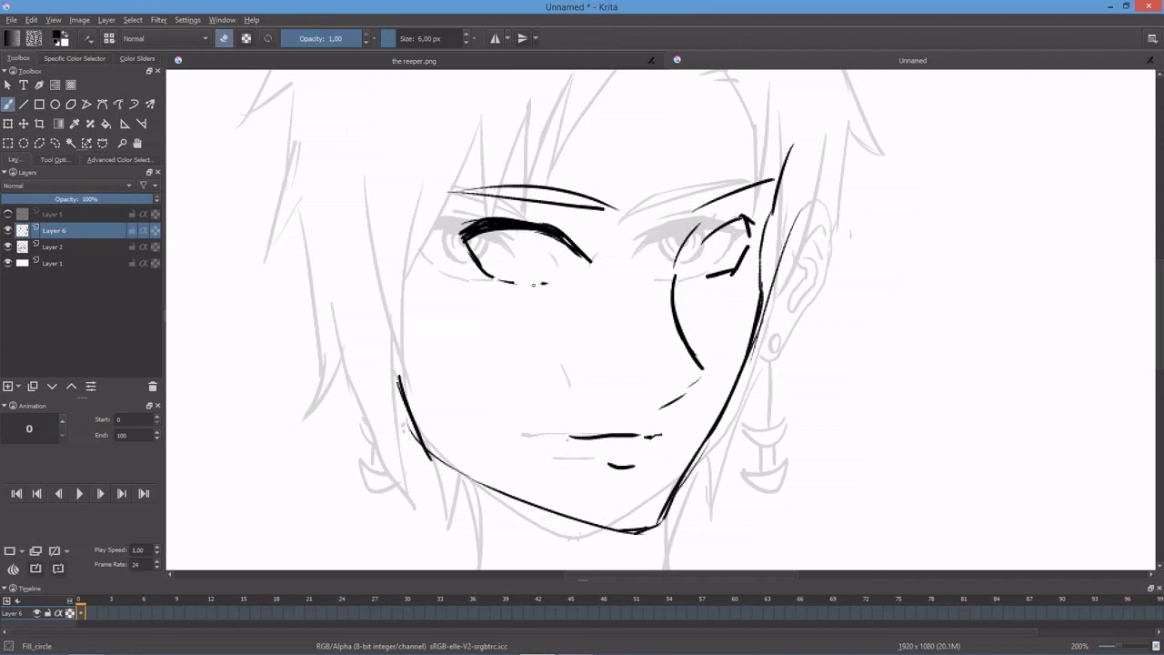
pyautogui.moveTo(555, 229); pyautogui.dragTo(592, 262)
pyautogui.press('e')
pyautogui.hotkey('ctrl', 'z')
pyautogui.moveTo(461, 227)
pyautogui.mouseDown()
pyautogui.moveTo(515, 217)
pyautogui.moveTo(502, 219)
pyautogui.moveTo(563, 233)
pyautogui.moveTo(537, 229)
pyautogui.moveTo(588, 259)
pyautogui.mouseUp()
pyautogui.press('e')
pyautogui.press('e')
pyautogui.hotkey('ctrl', 'z')
pyautogui.press('e')
pyautogui.press('e')
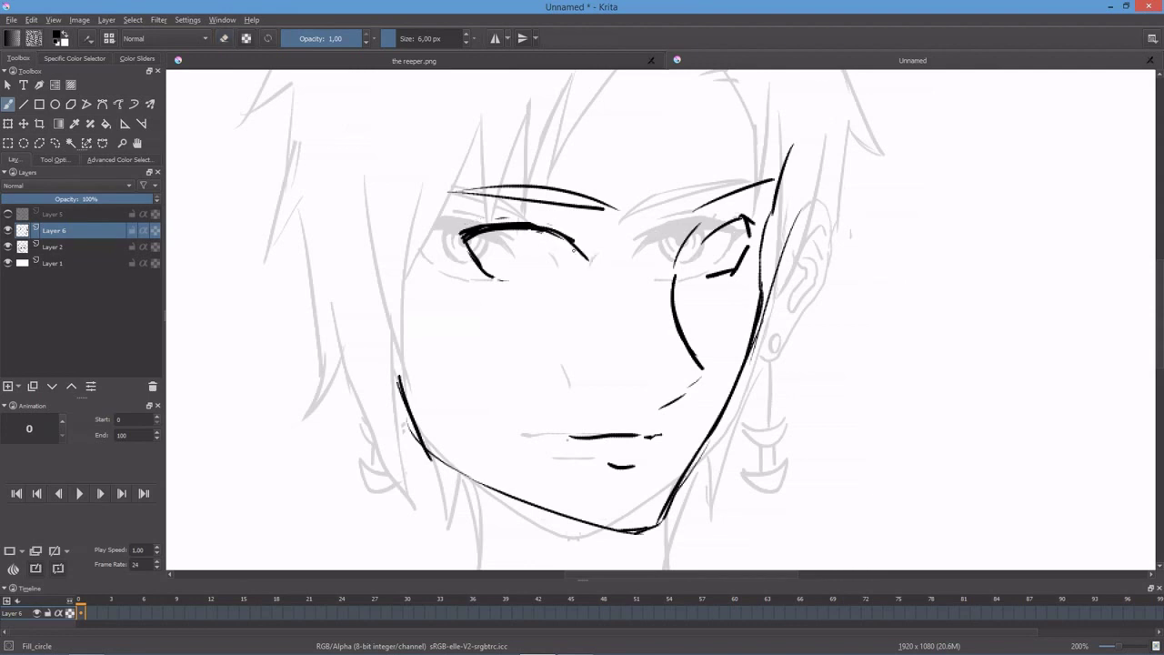
# Step: Redraw the left upper eyelid as a smooth thick arc with end flicks, tidying stray lines
pyautogui.press('e')
pyautogui.moveTo(472, 249)
pyautogui.mouseDown()
pyautogui.moveTo(493, 282)
pyautogui.moveTo(474, 265)
pyautogui.moveTo(541, 234)
pyautogui.moveTo(586, 253)
pyautogui.mouseUp()
pyautogui.press('e')
pyautogui.moveTo(515, 226)
pyautogui.mouseDown()
pyautogui.moveTo(561, 222)
pyautogui.moveTo(594, 264)
pyautogui.mouseUp()
pyautogui.press('e')
pyautogui.press('e')
pyautogui.press('e')
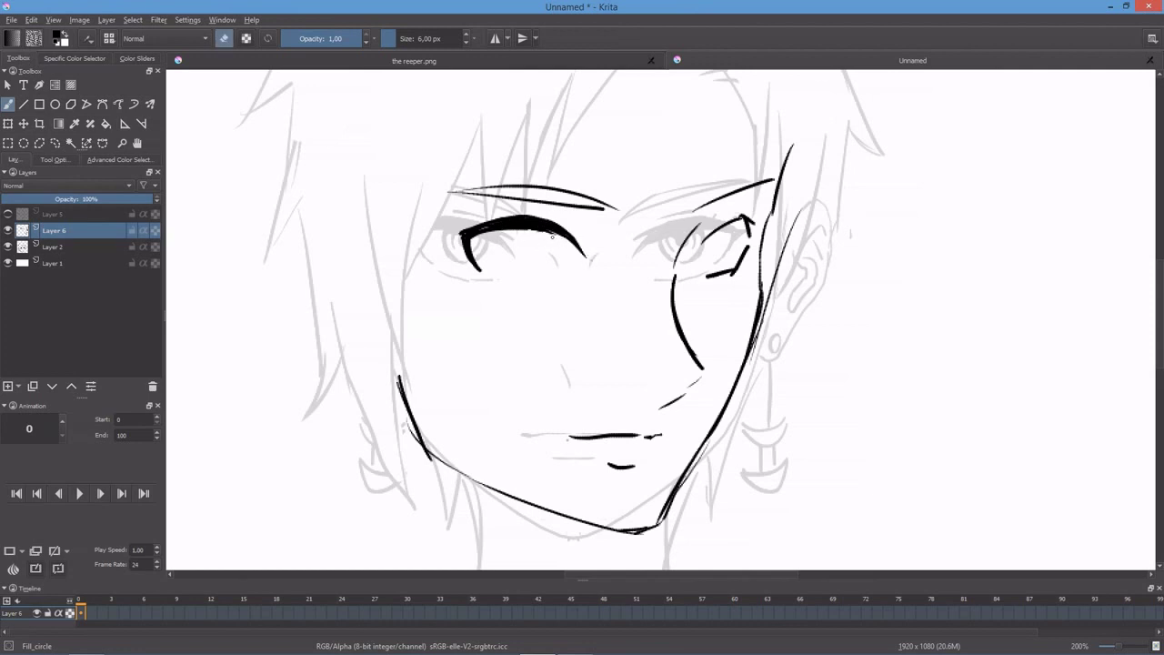
pyautogui.press('e')
pyautogui.moveTo(551, 221); pyautogui.dragTo(584, 238)
pyautogui.moveTo(455, 227); pyautogui.dragTo(466, 232)
pyautogui.moveTo(446, 231); pyautogui.dragTo(453, 228)
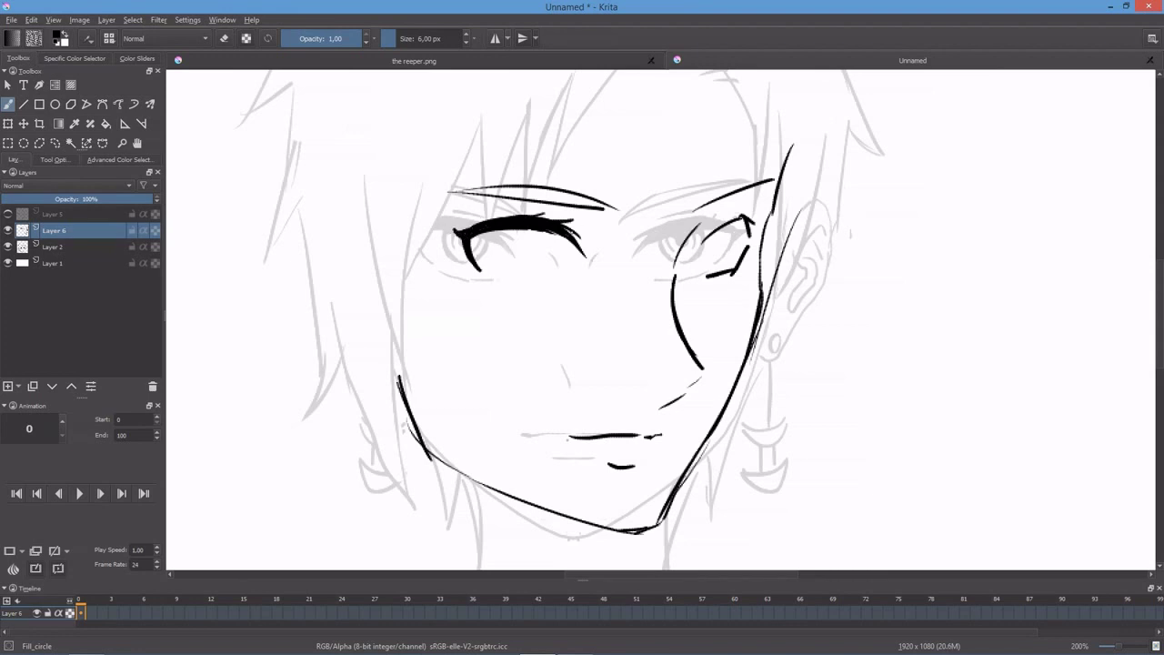
pyautogui.press('e')
pyautogui.press('e')
pyautogui.moveTo(551, 222); pyautogui.dragTo(571, 219)
pyautogui.press('e')
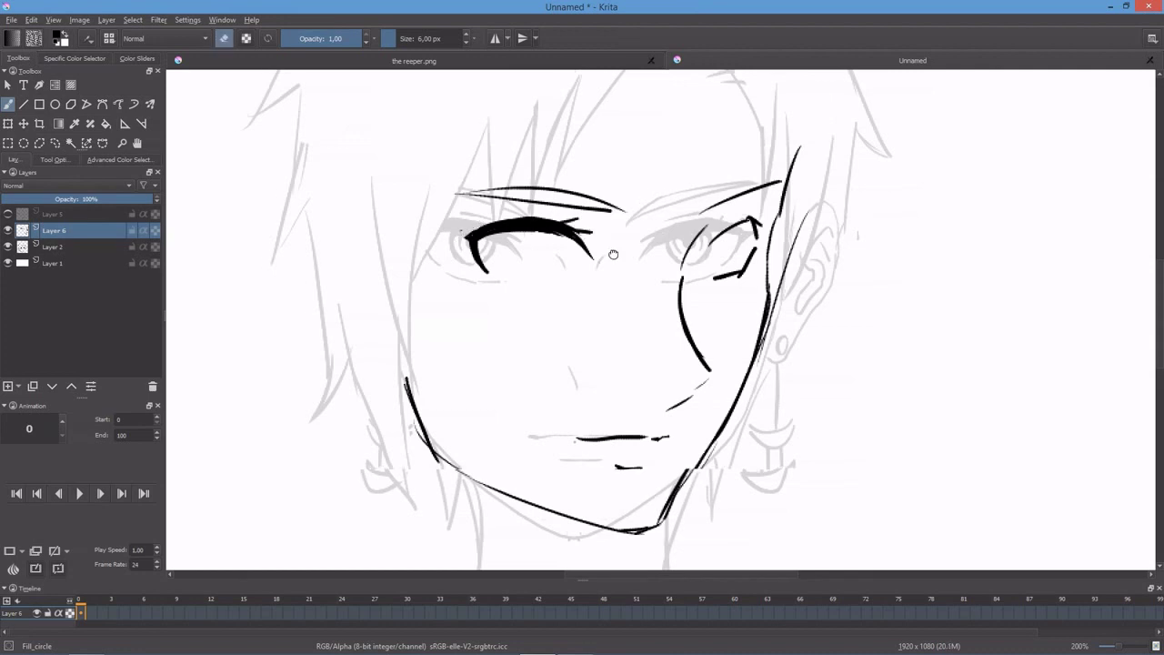
# Step: Add a crease above the left eye, the right eye's upper lid, and the left lower lid
pyautogui.moveTo(460, 233); pyautogui.dragTo(530, 242)
pyautogui.press('e')
pyautogui.press('e')
pyautogui.hotkey('ctrl', 'space')
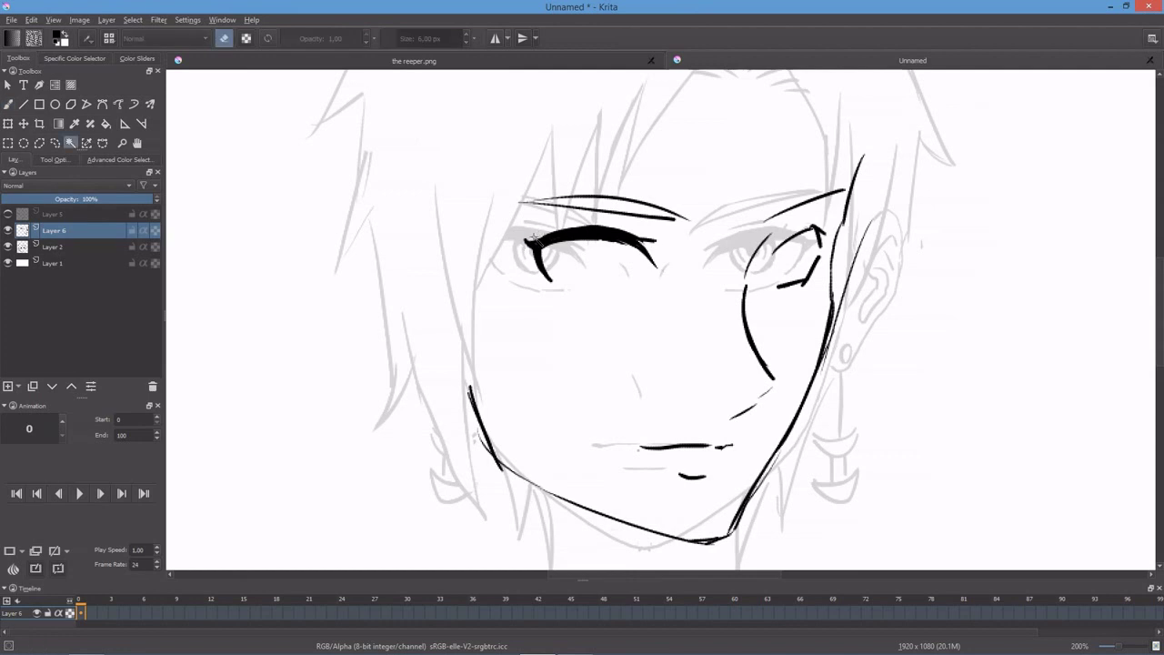
pyautogui.press('e')
pyautogui.press('e')
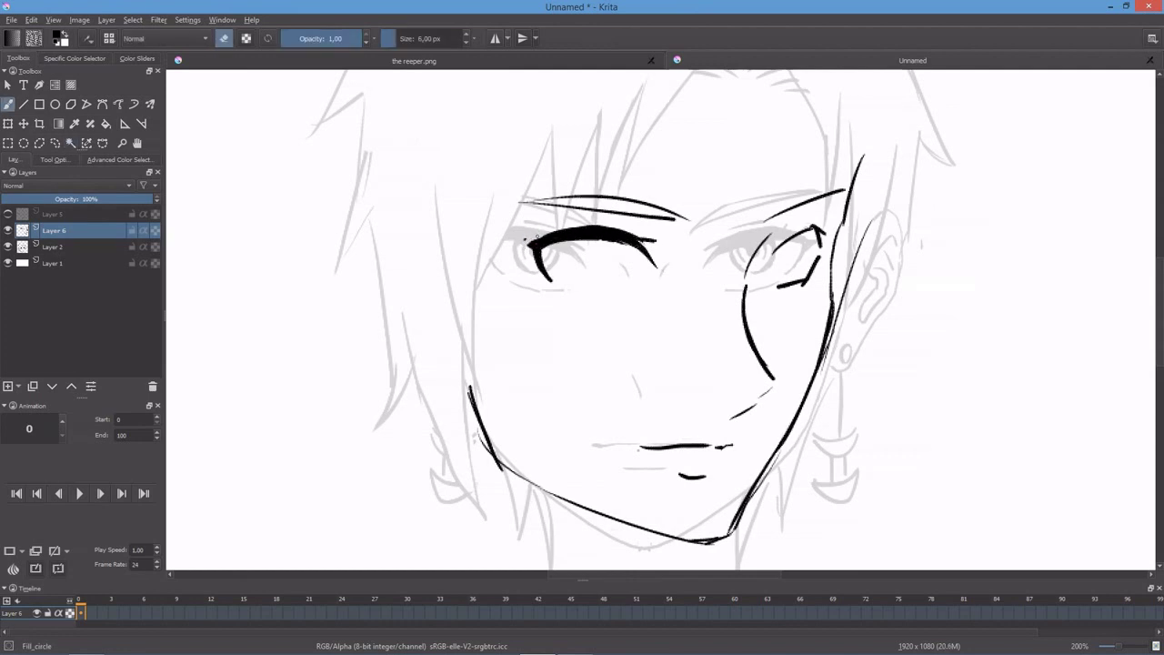
pyautogui.press('e')
pyautogui.moveTo(627, 228); pyautogui.dragTo(580, 221)
pyautogui.moveTo(774, 254); pyautogui.dragTo(815, 224)
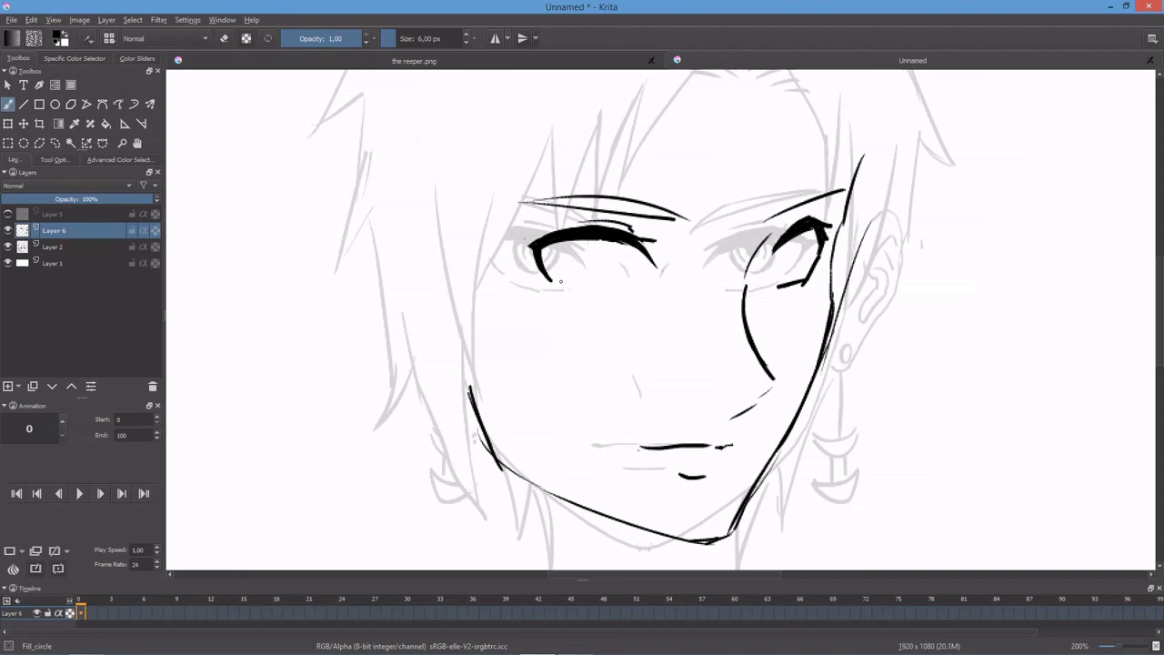
pyautogui.moveTo(569, 288); pyautogui.dragTo(628, 292)
pyautogui.press('e')
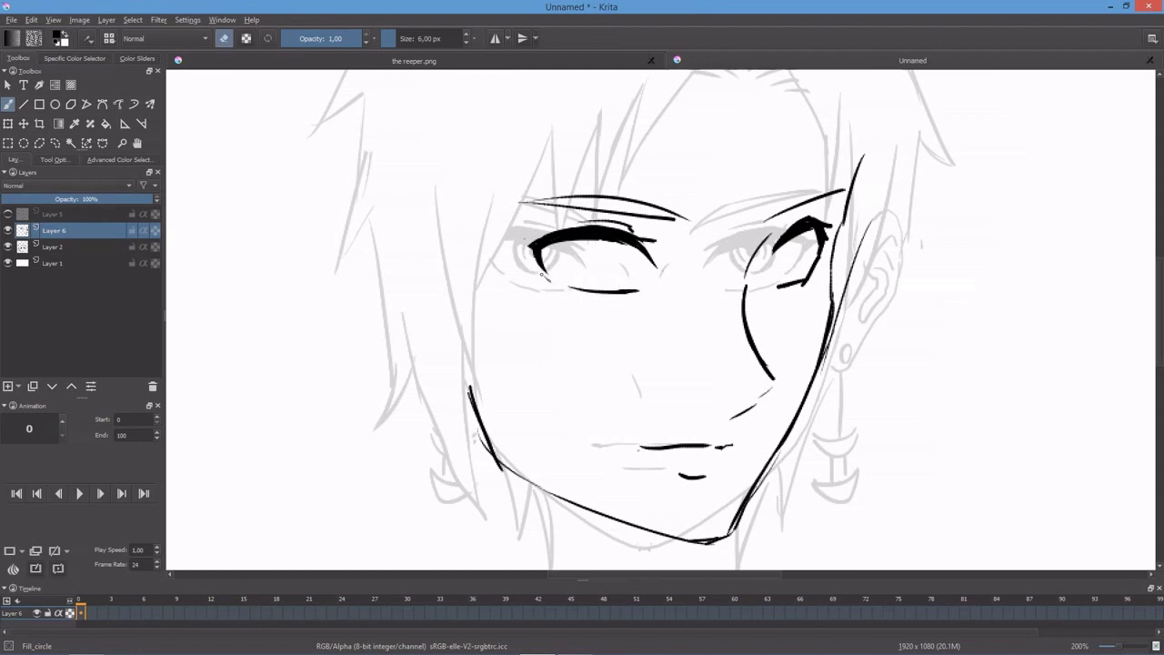
pyautogui.press('e')
# Step: Draw the left eye's iris circle with a small black pupil
pyautogui.moveTo(577, 242)
pyautogui.mouseDown()
pyautogui.moveTo(600, 274)
pyautogui.moveTo(604, 255)
pyautogui.mouseUp()
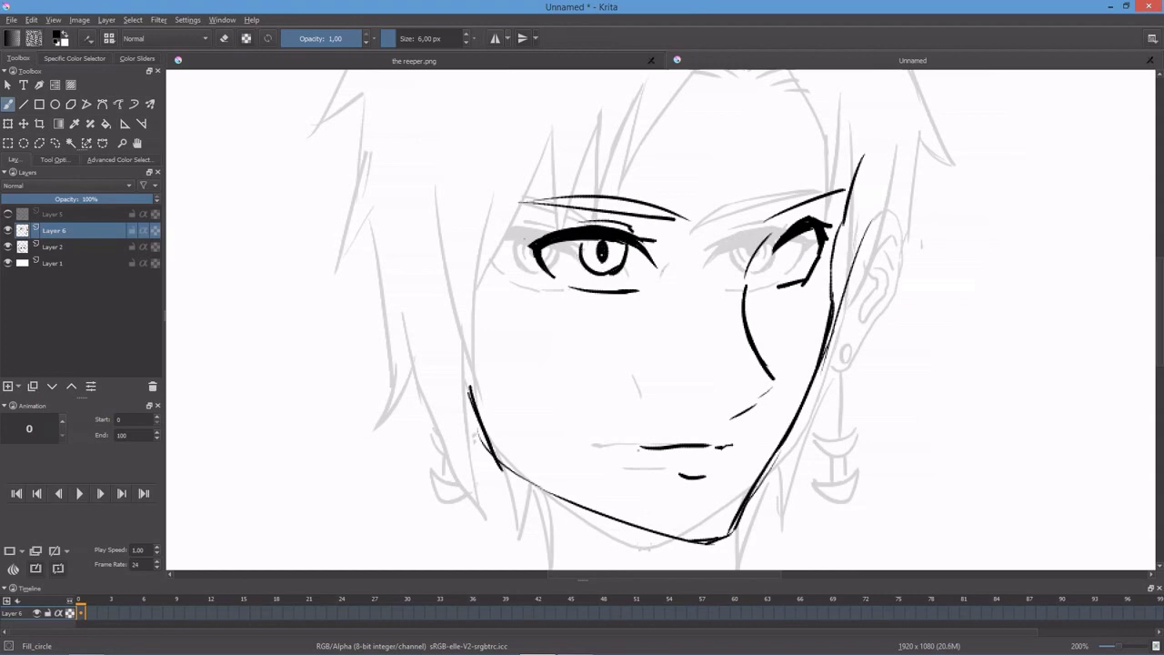
pyautogui.scroll(2, 591, 256)
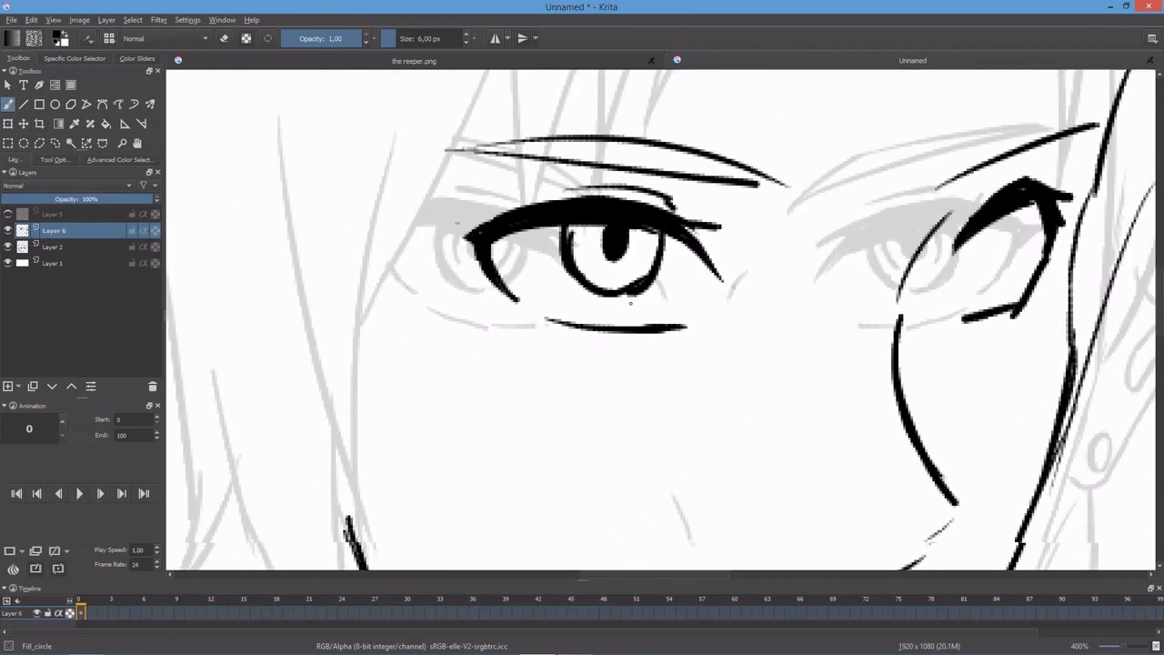
pyautogui.hotkey('ctrl', 'z')
pyautogui.hotkey('ctrl', 'z')
pyautogui.moveTo(625, 293)
pyautogui.mouseDown()
pyautogui.moveTo(604, 226)
pyautogui.moveTo(628, 291)
pyautogui.mouseUp()
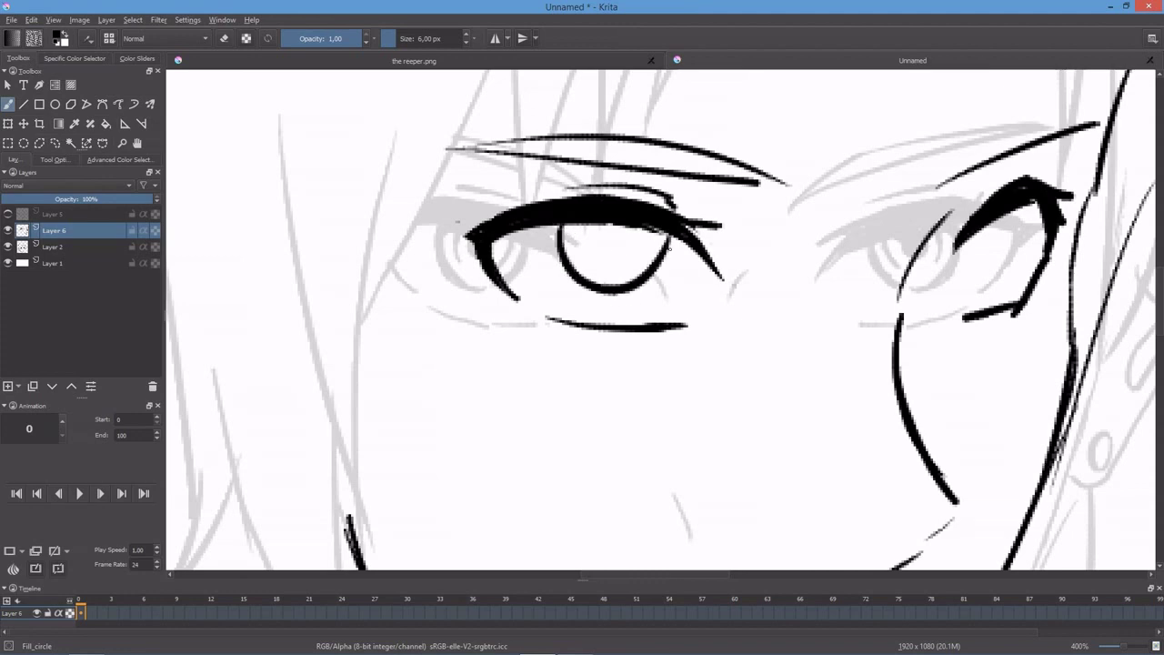
pyautogui.moveTo(624, 228); pyautogui.dragTo(606, 247)
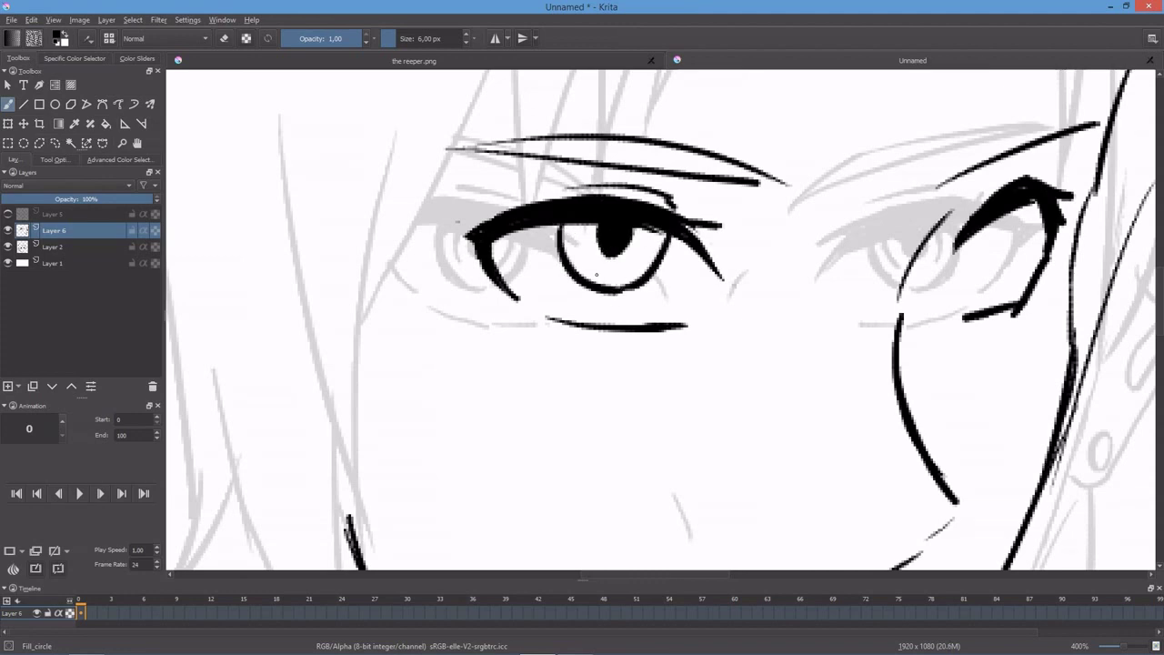
pyautogui.scroll(-3, 597, 274)
pyautogui.scroll(-1, 637, 301)
pyautogui.scroll(-1, 637, 300)
pyautogui.scroll(2, 661, 311)
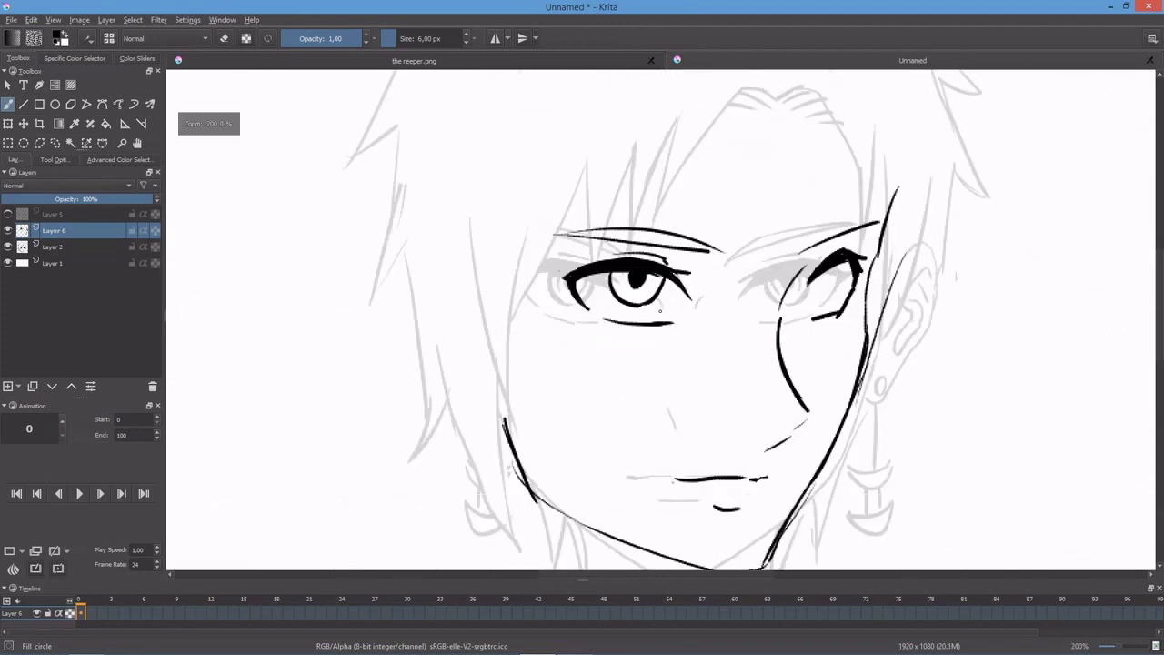
pyautogui.hotkey('ctrl', 'z')
pyautogui.moveTo(635, 276)
pyautogui.mouseDown()
pyautogui.moveTo(642, 307)
pyautogui.moveTo(644, 298)
pyautogui.mouseUp()
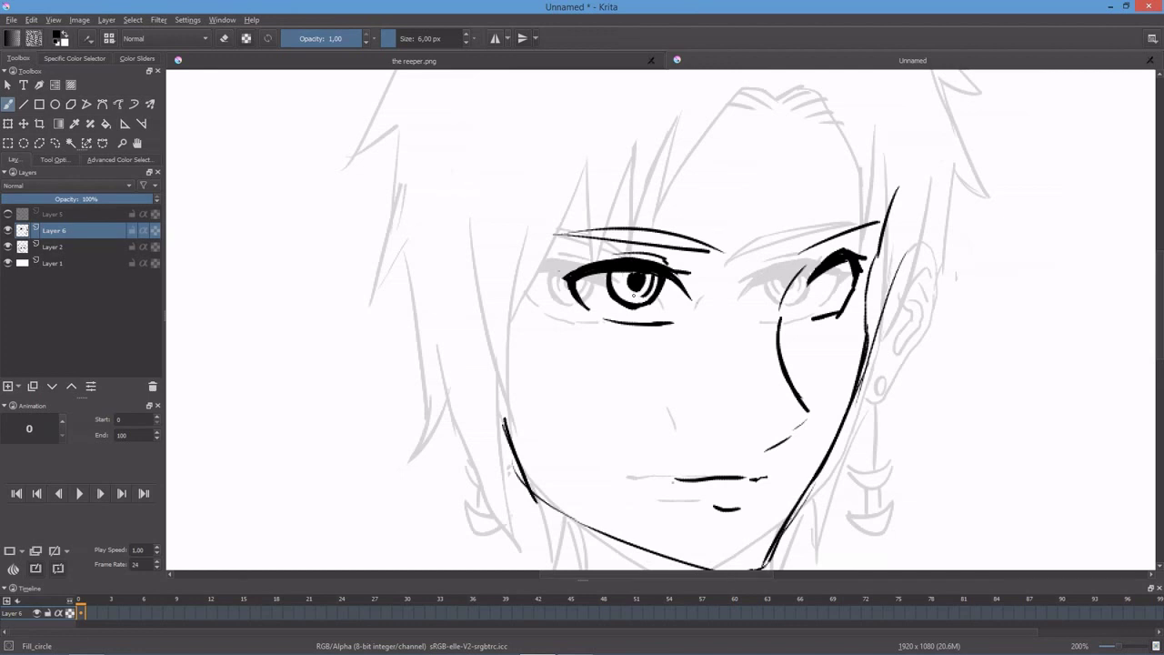
# Step: Draw the iris inside the right eye
pyautogui.scroll(-2, 647, 275)
pyautogui.scroll(-1, 822, 356)
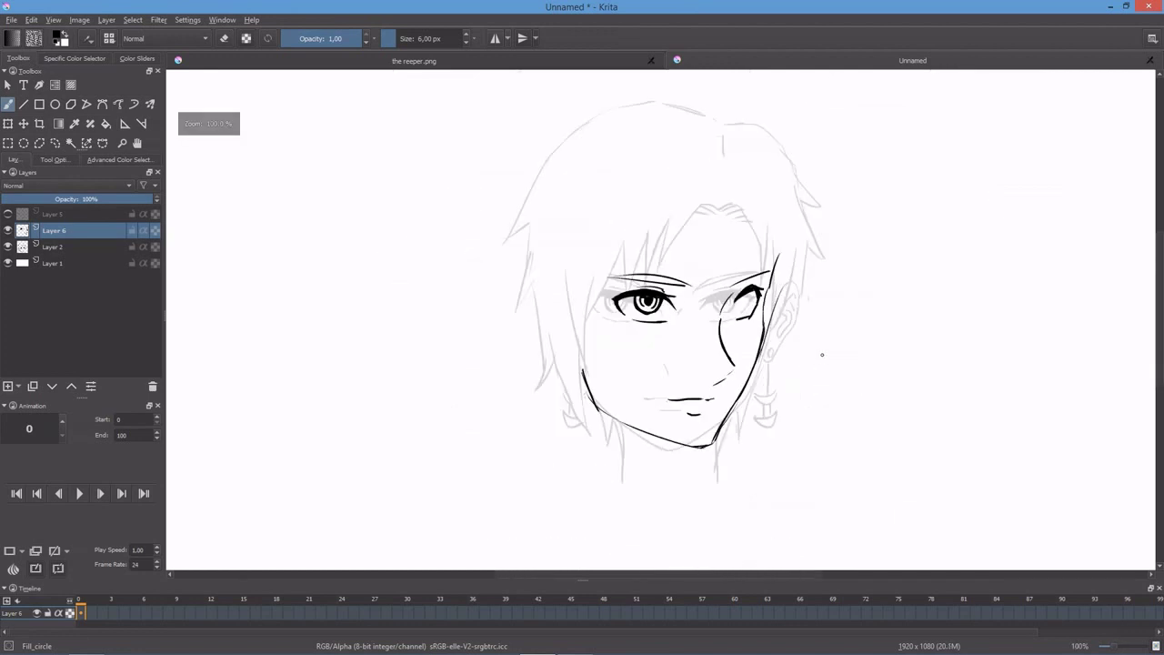
pyautogui.scroll(2, 822, 356)
pyautogui.scroll(1, 776, 298)
pyautogui.moveTo(791, 282)
pyautogui.mouseDown()
pyautogui.moveTo(785, 318)
pyautogui.moveTo(795, 315)
pyautogui.moveTo(782, 315)
pyautogui.mouseUp()
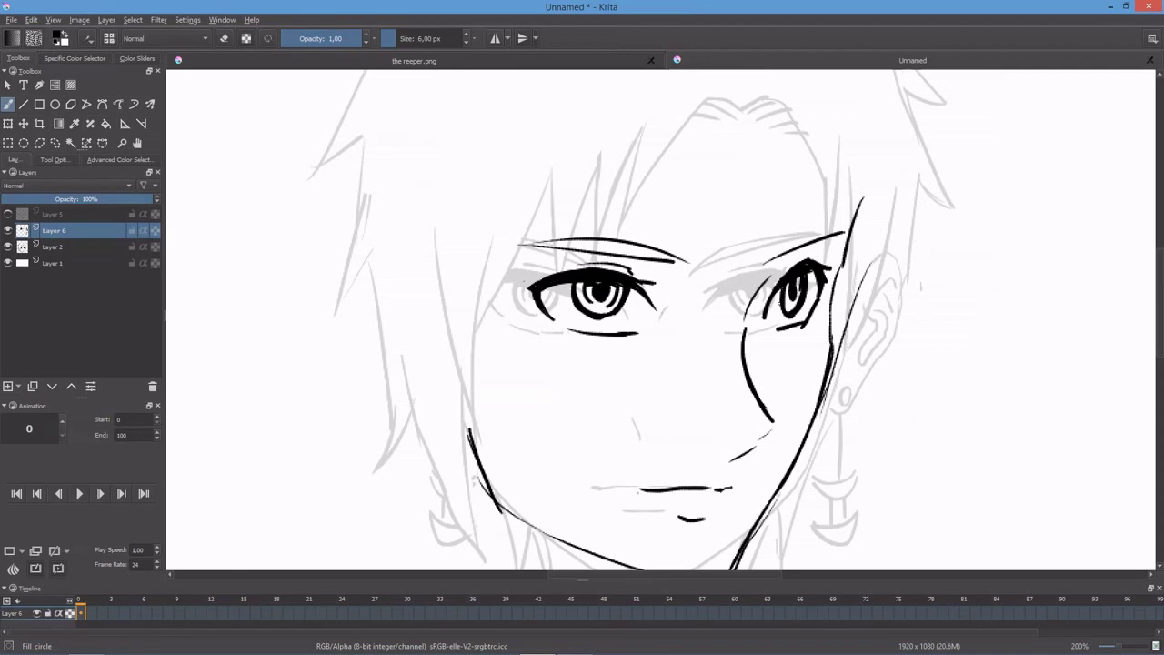
pyautogui.scroll(-2, 780, 463)
pyautogui.scroll(1, 757, 418)
pyautogui.scroll(2, 859, 267)
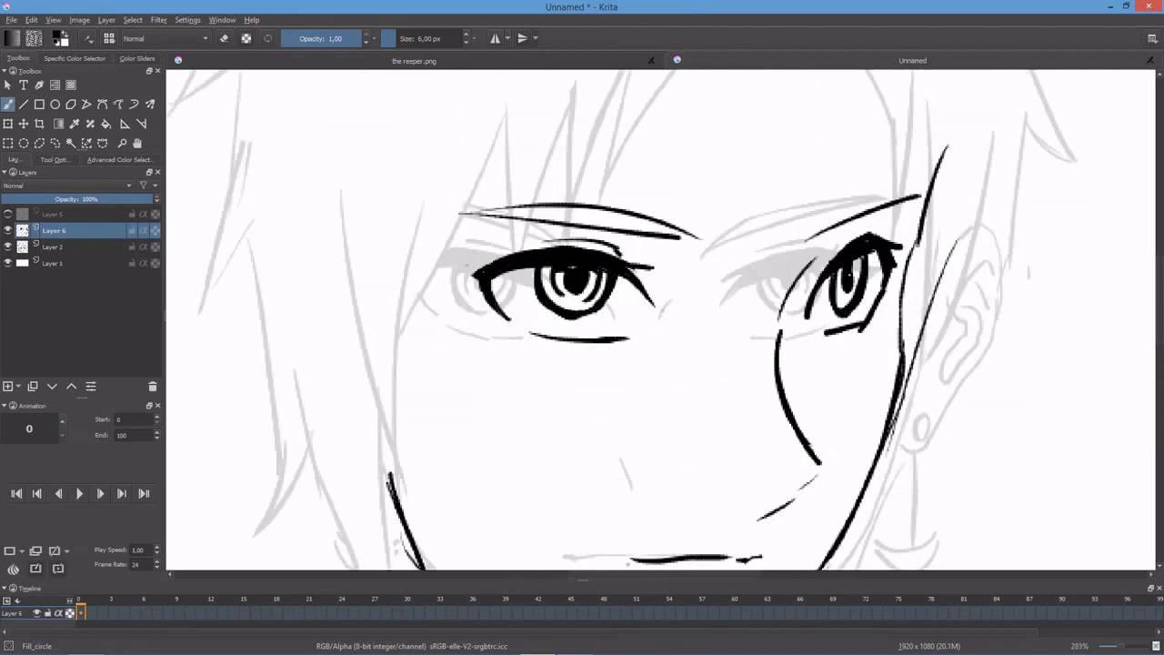
pyautogui.scroll(-1, 769, 257)
pyautogui.scroll(-1, 768, 256)
pyautogui.scroll(1, 769, 256)
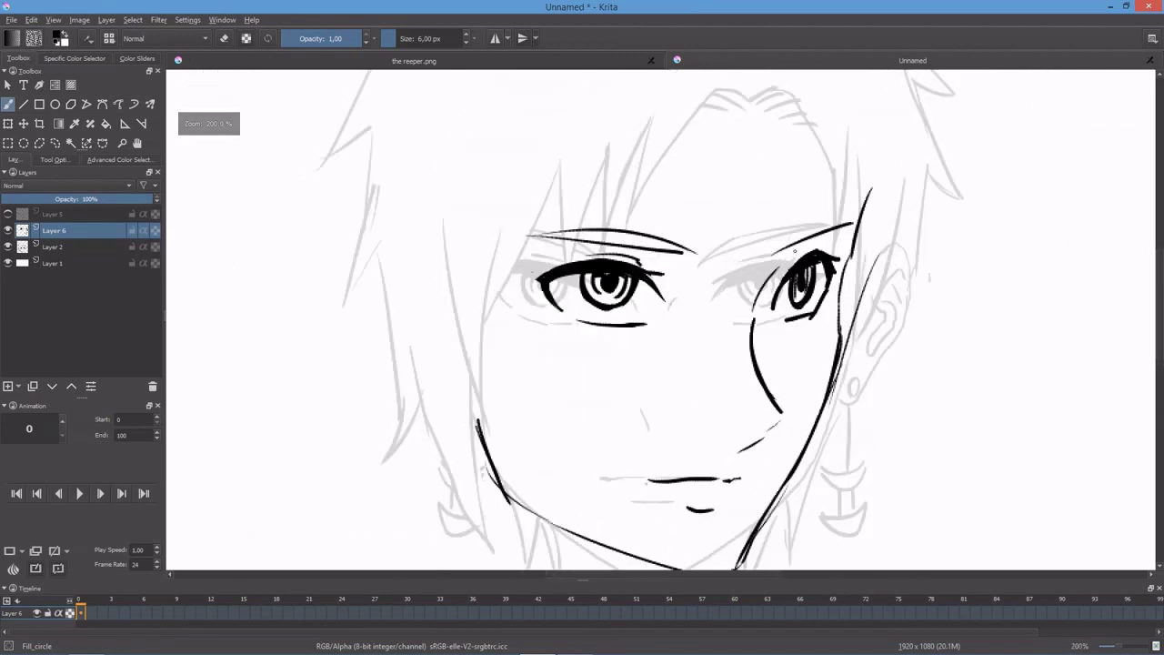
# Step: Try inking the upper eyelid arc above the right eye, undoing the attempts
pyautogui.press('e')
pyautogui.press('e')
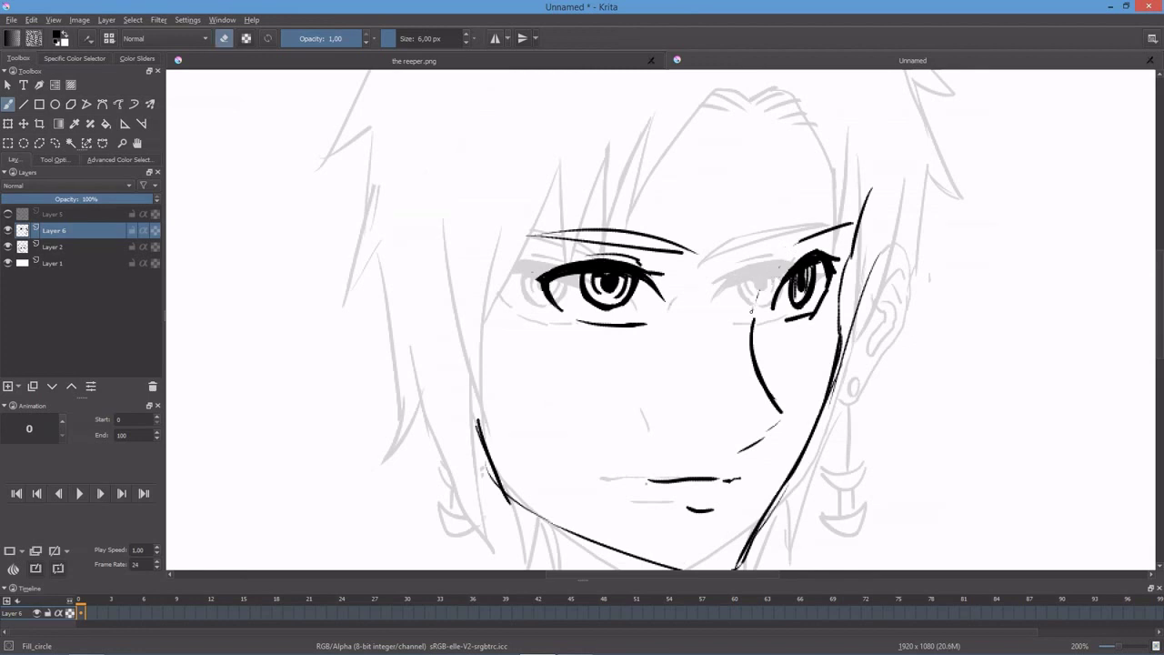
pyautogui.press('e')
pyautogui.moveTo(775, 254); pyautogui.dragTo(837, 211)
pyautogui.hotkey('ctrl', 'z')
pyautogui.moveTo(773, 260); pyautogui.dragTo(856, 219)
pyautogui.hotkey('ctrl', 'z')
pyautogui.scroll(-1, 833, 268)
pyautogui.scroll(-1, 782, 273)
pyautogui.scroll(-2, 767, 301)
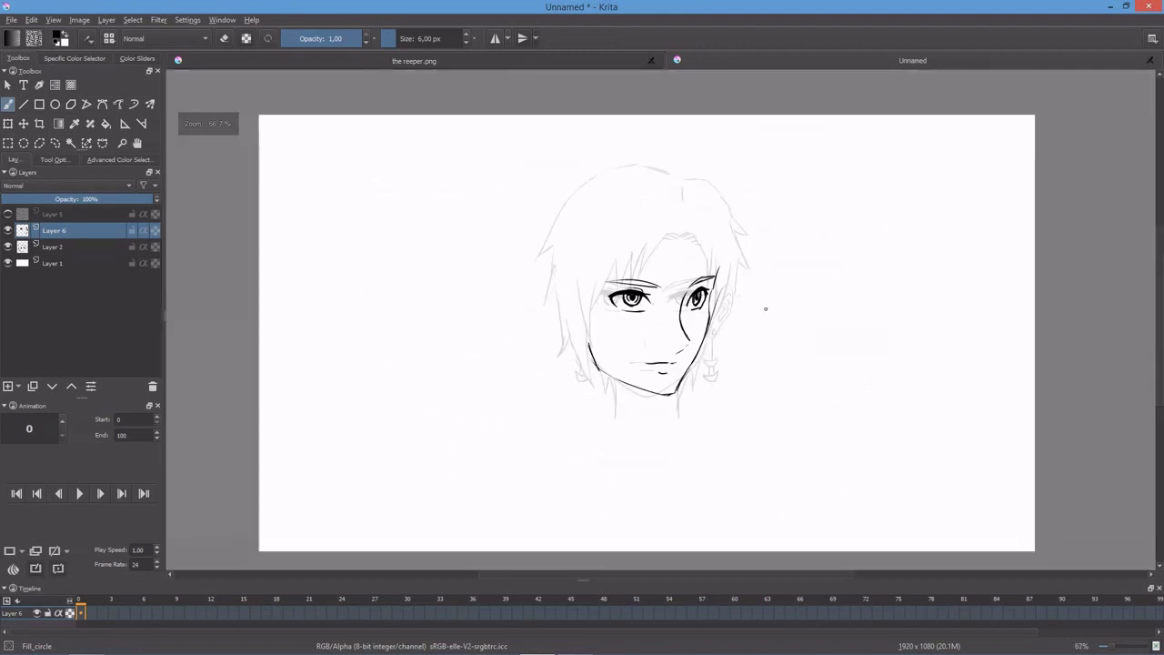
pyautogui.press('+')
pyautogui.press('+')
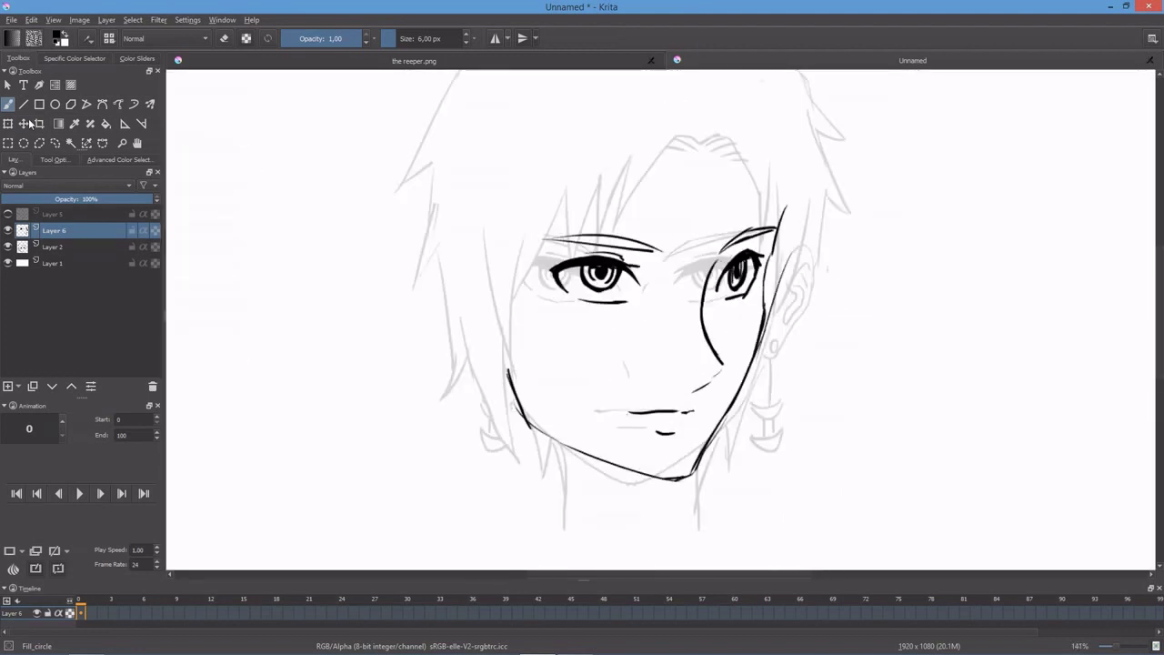
# Step: Lasso the inked left eye and rotate it slightly with a transform
pyautogui.click(39, 143)
pyautogui.click(550, 216)
pyautogui.click(690, 217)
pyautogui.click(693, 324)
pyautogui.click(521, 333)
pyautogui.doubleClick(520, 220)
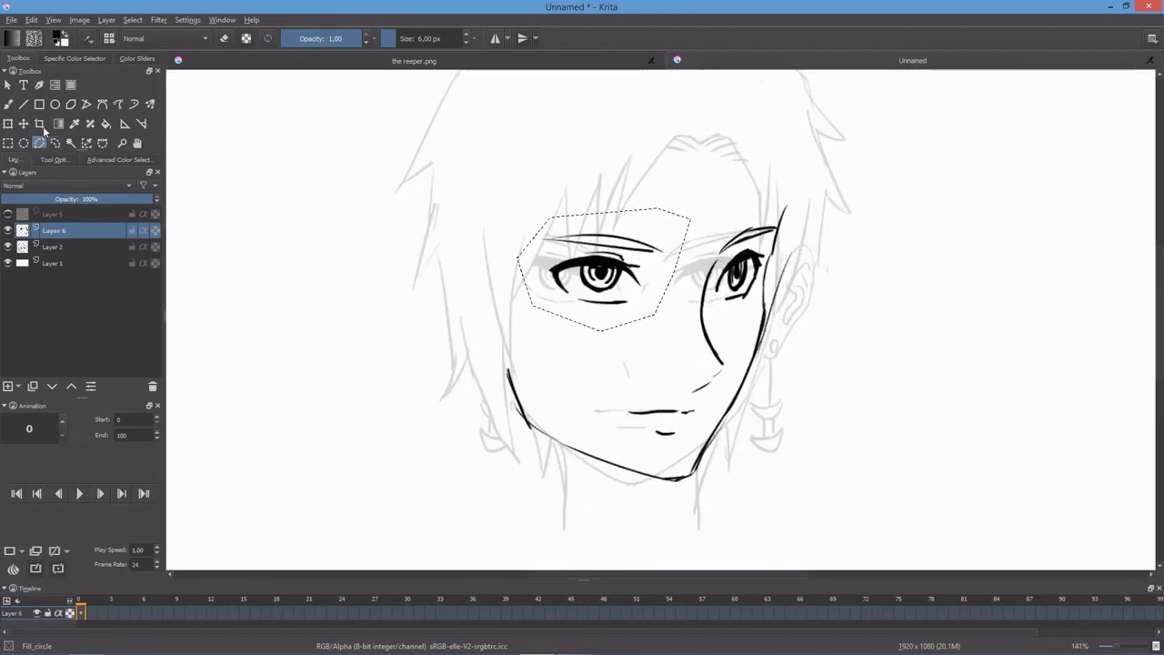
pyautogui.hotkey('ctrl', 't')
pyautogui.moveTo(507, 246)
pyautogui.mouseDown()
pyautogui.moveTo(520, 233)
pyautogui.moveTo(606, 327)
pyautogui.moveTo(661, 304)
pyautogui.moveTo(663, 313)
pyautogui.mouseUp()
pyautogui.press('Return')
# Step: Back on the brush, try hooked hair strands on the right side, undoing them
pyautogui.press('b')
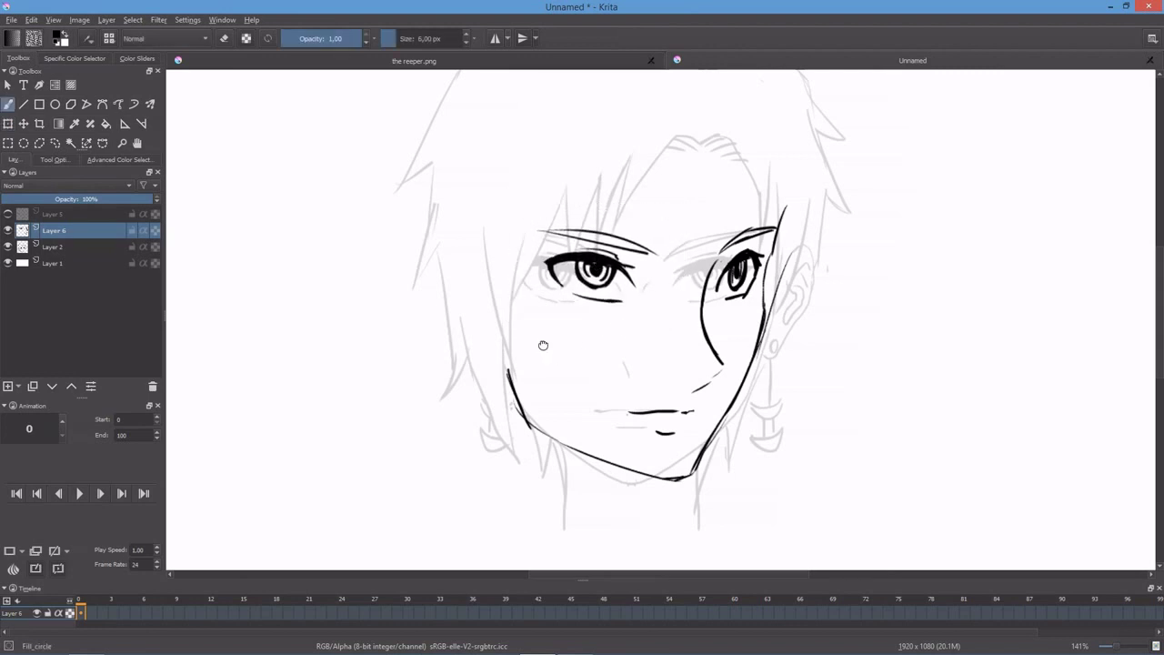
pyautogui.press('1')
pyautogui.hotkey('ctrl', 'z')
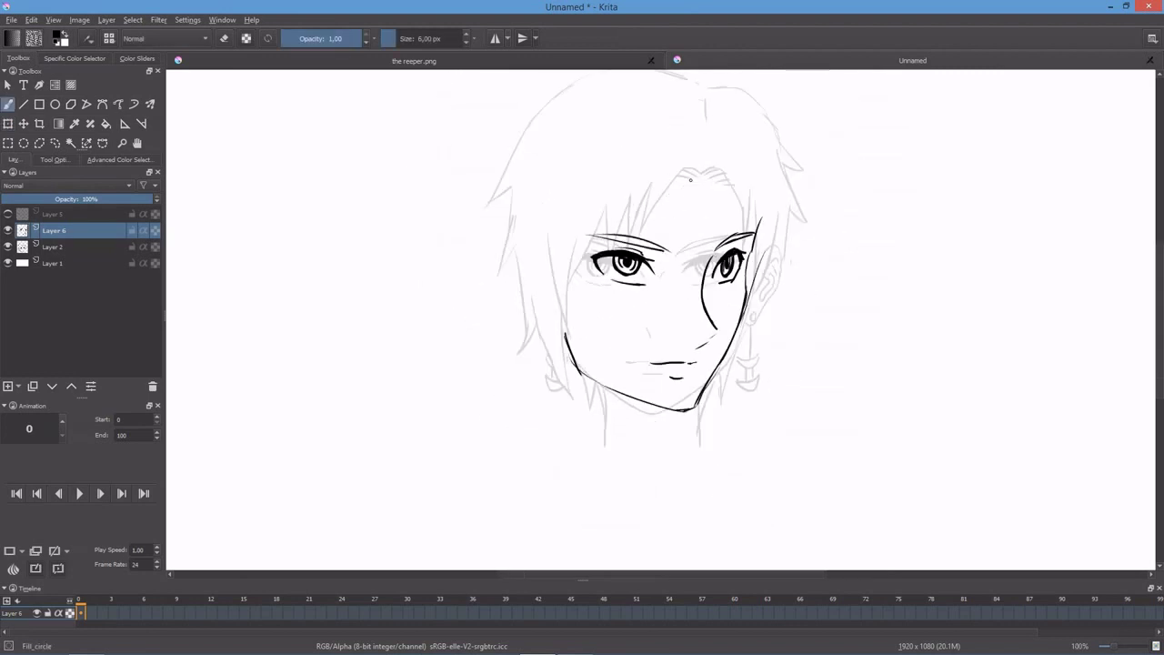
pyautogui.moveTo(719, 180)
pyautogui.mouseDown()
pyautogui.moveTo(687, 242)
pyautogui.moveTo(703, 254)
pyautogui.mouseUp()
pyautogui.hotkey('ctrl', 'z')
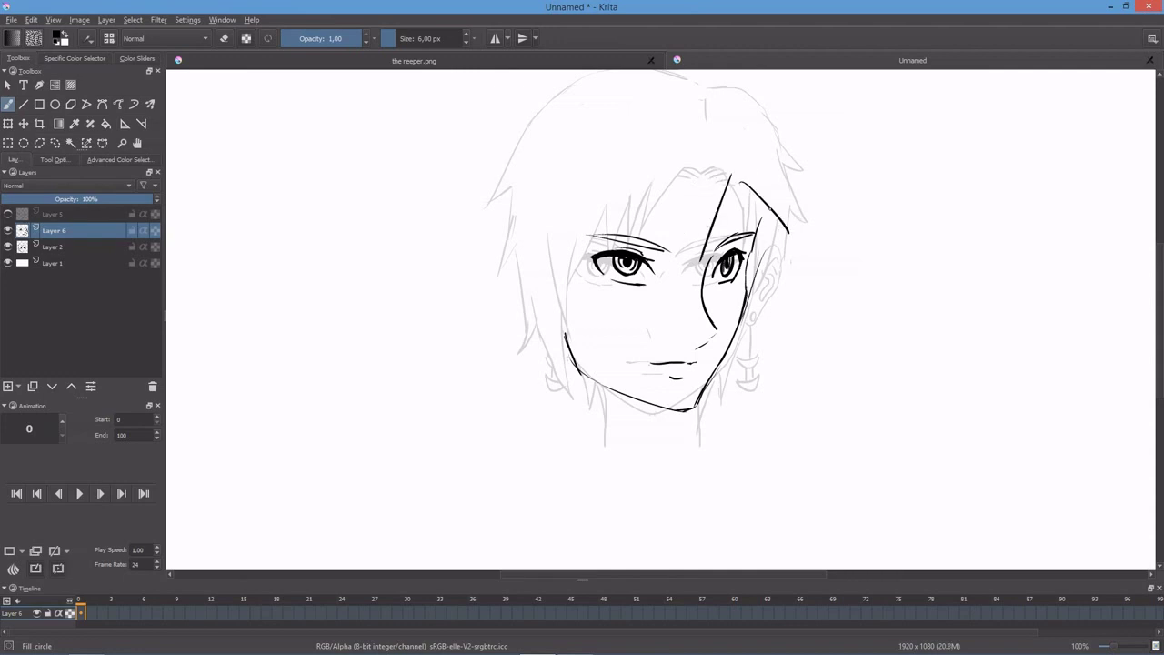
pyautogui.moveTo(742, 173)
pyautogui.mouseDown()
pyautogui.moveTo(733, 180)
pyautogui.moveTo(767, 229)
pyautogui.moveTo(774, 195)
pyautogui.mouseUp()
pyautogui.hotkey('ctrl', 'z')
# Step: Try several long hair strands down the right side of the face toward the jaw
pyautogui.hotkey('ctrl', 'z')
pyautogui.moveTo(773, 219); pyautogui.dragTo(760, 299)
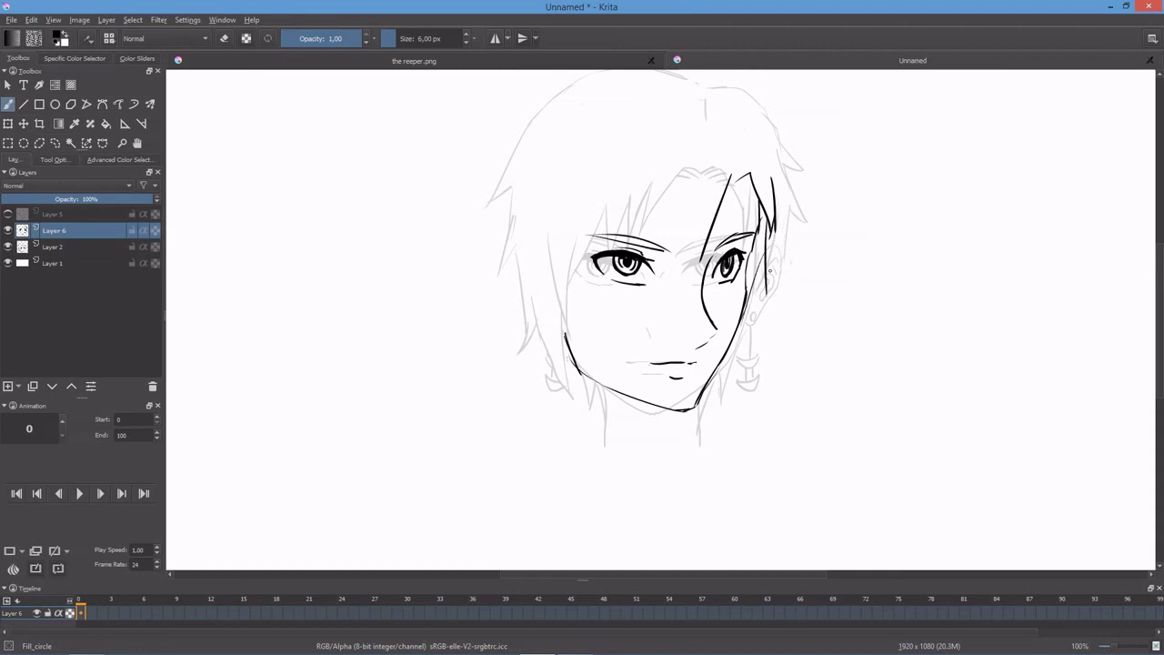
pyautogui.hotkey('ctrl', 'z')
pyautogui.moveTo(774, 222); pyautogui.dragTo(744, 353)
pyautogui.hotkey('ctrl', 'z')
pyautogui.hotkey('ctrl', 'z')
pyautogui.moveTo(775, 177); pyautogui.dragTo(782, 325)
pyautogui.hotkey('ctrl', 'z')
pyautogui.moveTo(773, 226); pyautogui.dragTo(744, 364)
pyautogui.hotkey('ctrl', 'z')
# Step: Ink spiky fringe strands across the forehead, checking the reeper.png reference
pyautogui.moveTo(715, 156)
pyautogui.mouseDown()
pyautogui.moveTo(770, 173)
pyautogui.moveTo(756, 290)
pyautogui.mouseUp()
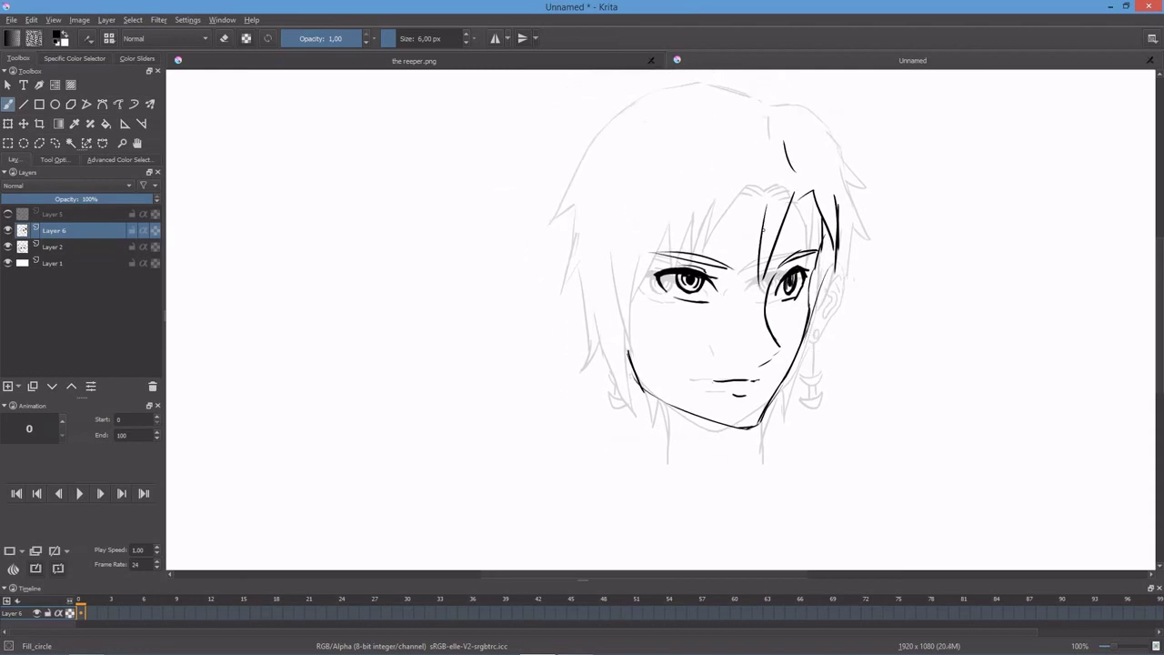
pyautogui.moveTo(769, 205)
pyautogui.mouseDown()
pyautogui.moveTo(727, 291)
pyautogui.moveTo(699, 270)
pyautogui.mouseUp()
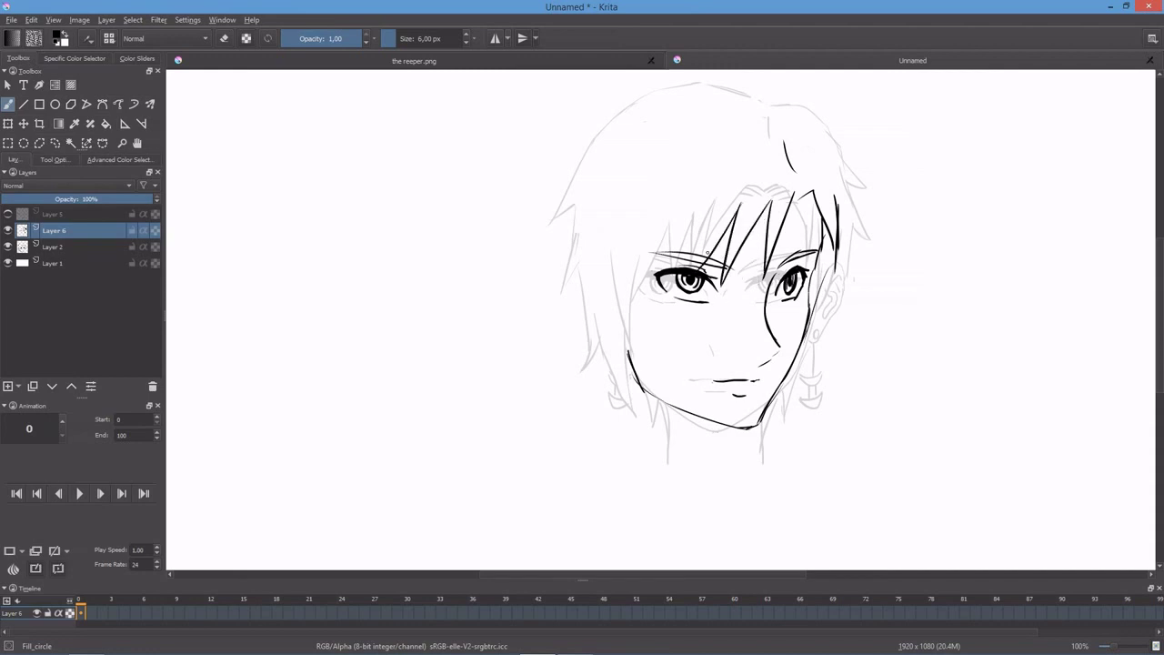
pyautogui.hotkey('ctrl', 'z')
pyautogui.click(437, 62)
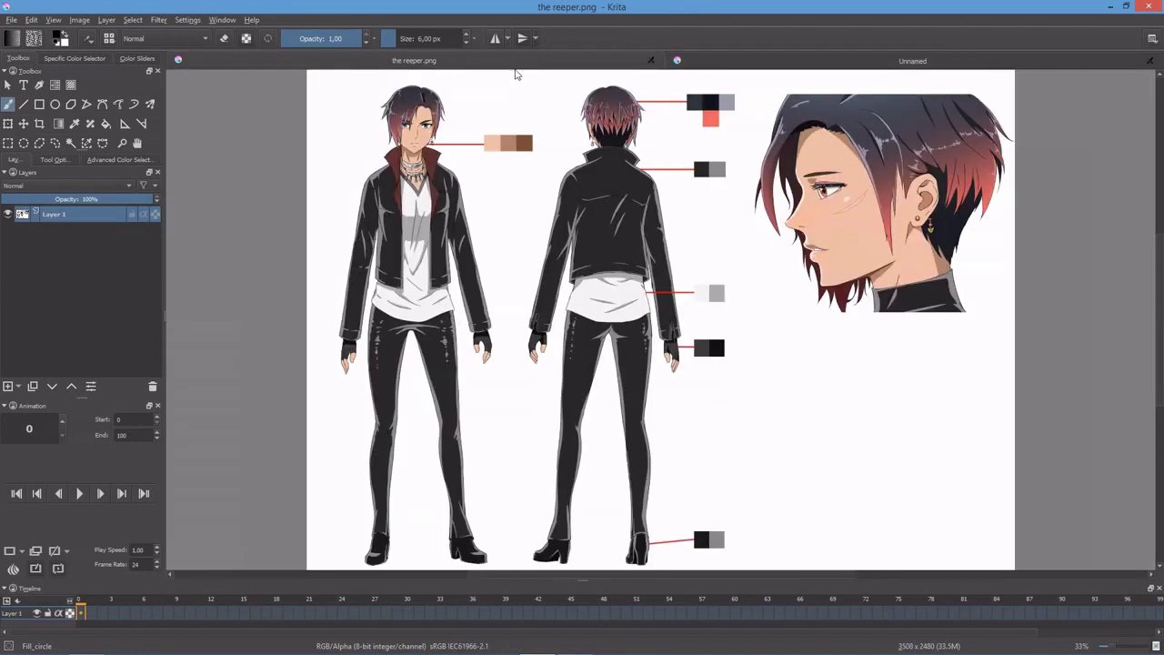
pyautogui.click(913, 60)
pyautogui.moveTo(739, 209); pyautogui.dragTo(691, 267)
pyautogui.moveTo(705, 209)
pyautogui.mouseDown()
pyautogui.moveTo(677, 276)
pyautogui.moveTo(666, 267)
pyautogui.mouseUp()
# Step: Ink the left cheek line down to the jaw, redrawing it several times
pyautogui.moveTo(656, 281); pyautogui.dragTo(637, 312)
pyautogui.hotkey('ctrl', 'z')
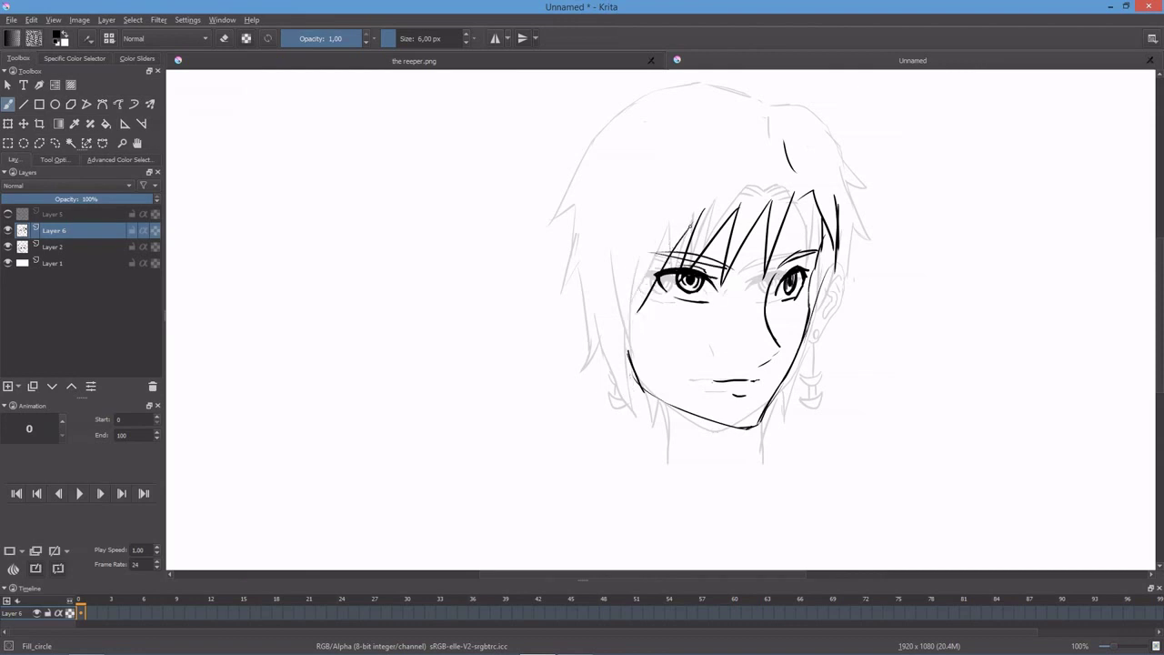
pyautogui.hotkey('ctrl', 'z')
pyautogui.moveTo(695, 221); pyautogui.dragTo(643, 317)
pyautogui.hotkey('ctrl', 'z')
pyautogui.moveTo(653, 249); pyautogui.dragTo(648, 367)
pyautogui.moveTo(626, 277)
pyautogui.mouseDown()
pyautogui.moveTo(649, 369)
pyautogui.moveTo(632, 433)
pyautogui.mouseUp()
pyautogui.hotkey('ctrl', 'z')
pyautogui.moveTo(628, 298); pyautogui.dragTo(648, 449)
pyautogui.hotkey('ctrl', 'z')
pyautogui.moveTo(628, 302); pyautogui.dragTo(640, 426)
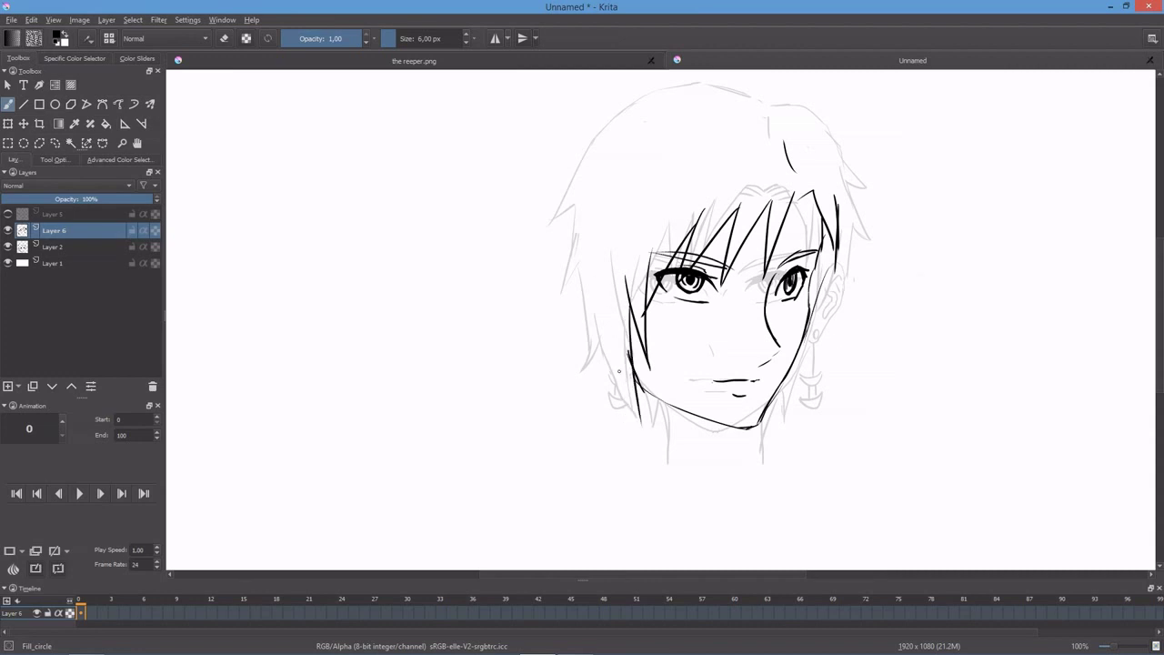
# Step: Try hair strokes along the top and right side of the head, undoing each
pyautogui.moveTo(616, 209); pyautogui.dragTo(586, 249)
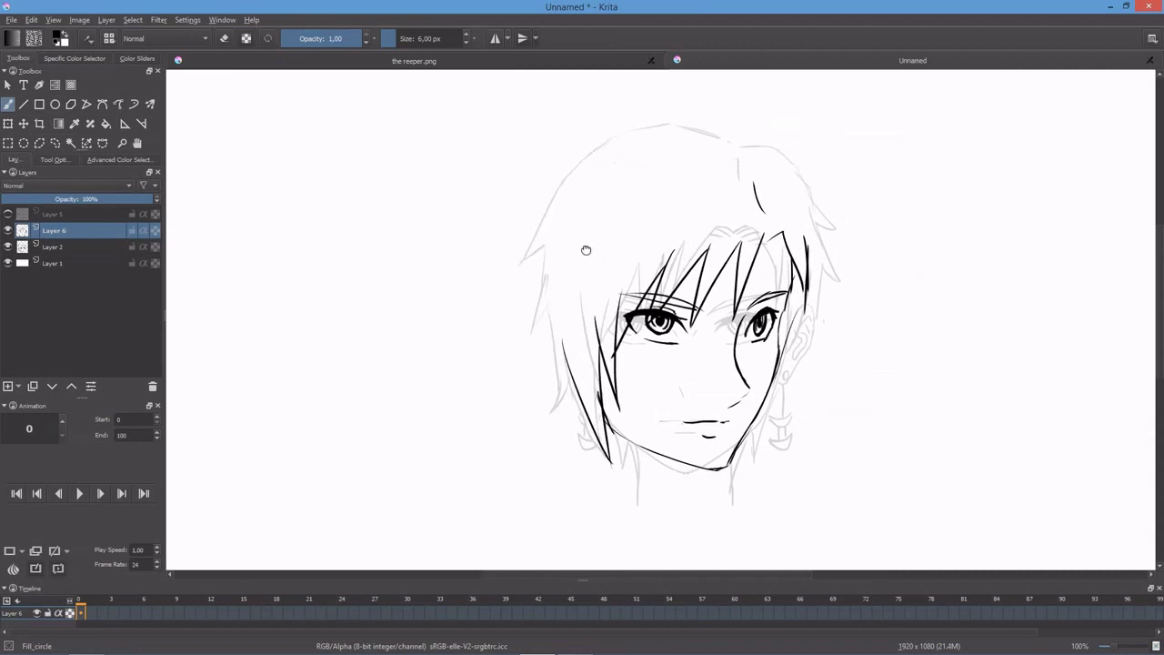
pyautogui.press('e')
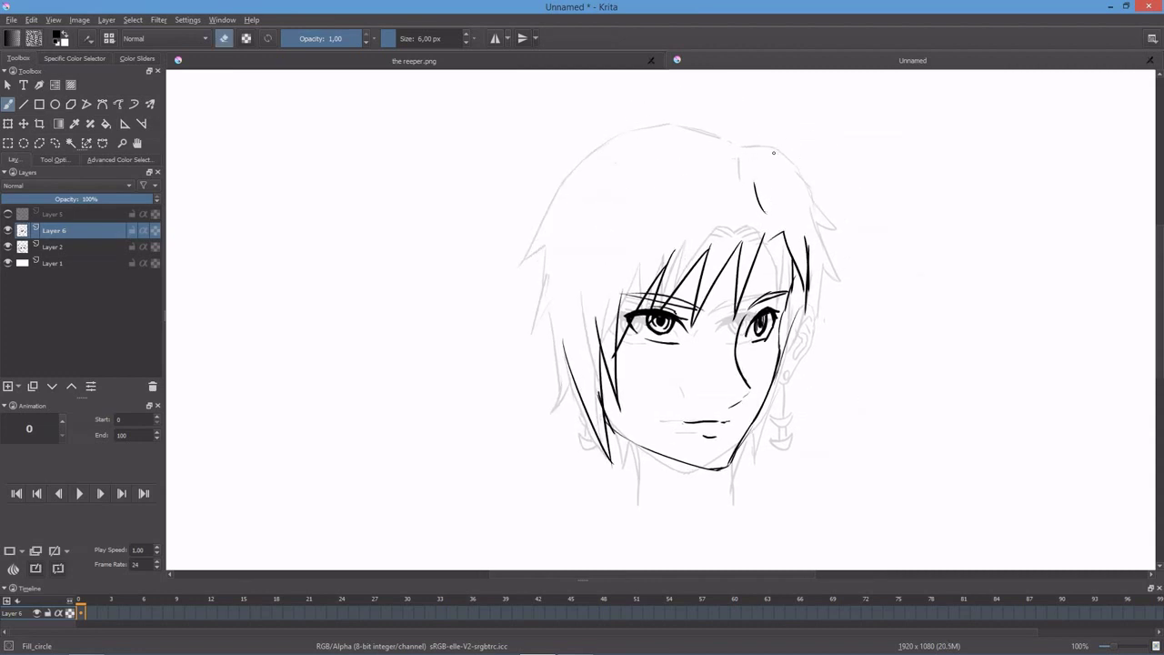
pyautogui.press('e')
pyautogui.moveTo(700, 125); pyautogui.dragTo(815, 175)
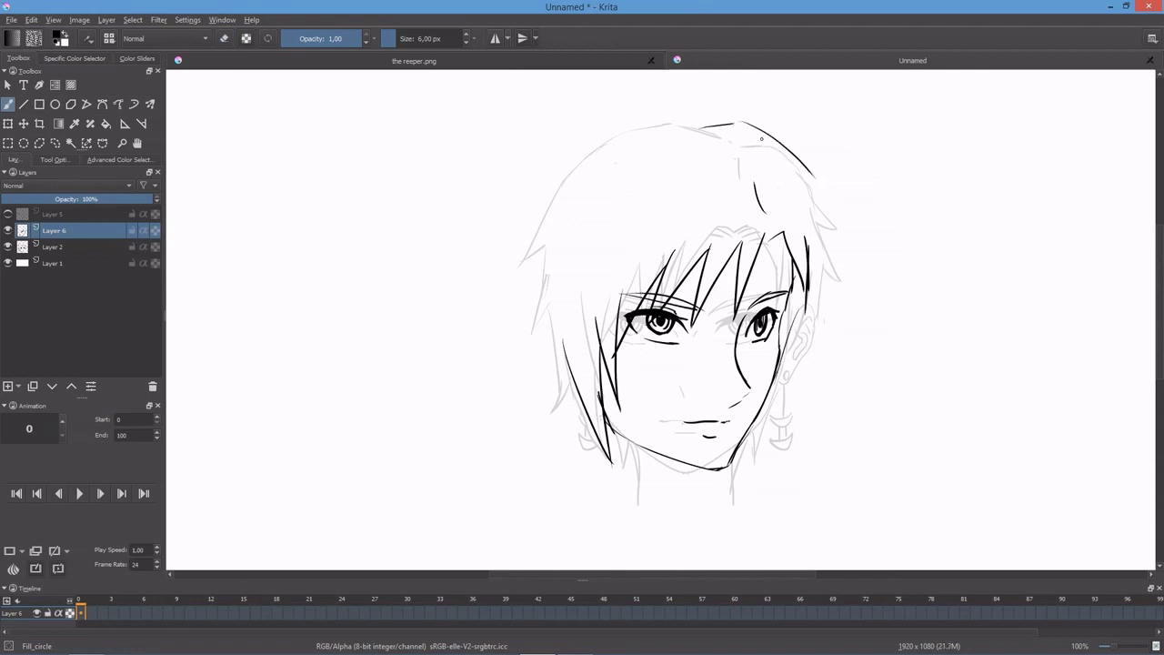
pyautogui.hotkey('ctrl', 'z')
pyautogui.moveTo(751, 127)
pyautogui.mouseDown()
pyautogui.moveTo(846, 238)
pyautogui.moveTo(837, 277)
pyautogui.mouseUp()
pyautogui.hotkey('ctrl', 'z')
pyautogui.moveTo(806, 241)
pyautogui.mouseDown()
pyautogui.moveTo(801, 315)
pyautogui.moveTo(770, 384)
pyautogui.mouseUp()
pyautogui.hotkey('ctrl', 'z')
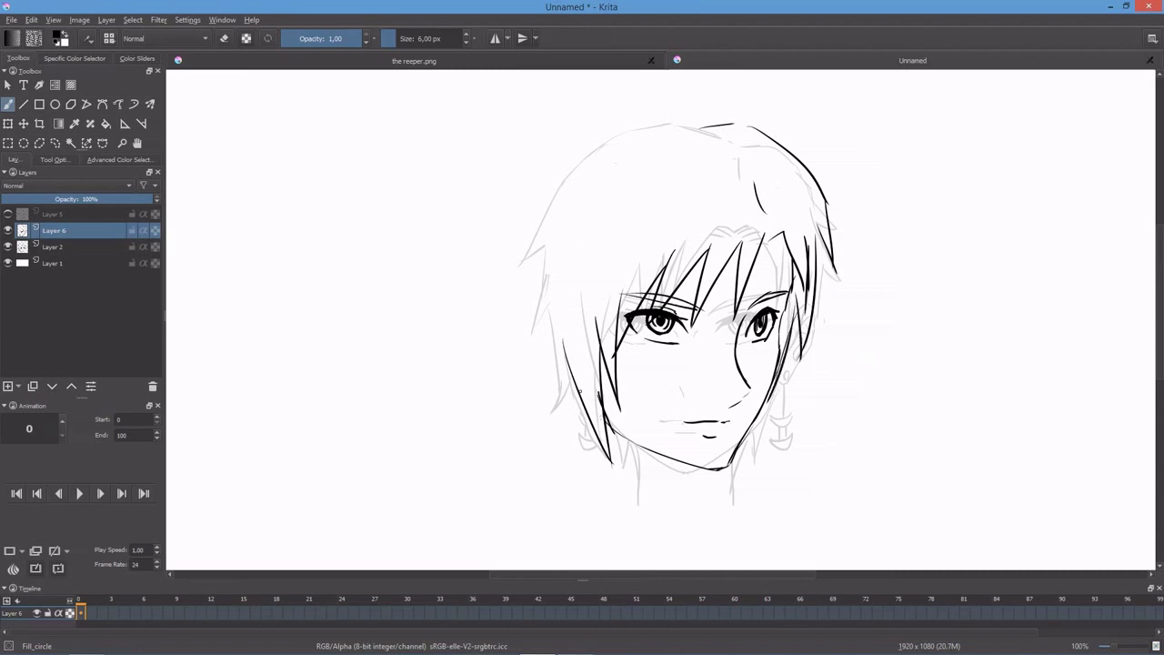
# Step: Try a left face stroke and short strokes by the right face line, erasing them
pyautogui.moveTo(563, 337); pyautogui.dragTo(601, 468)
pyautogui.hotkey('ctrl', 'z')
pyautogui.press('e')
pyautogui.press('e')
pyautogui.moveTo(806, 290); pyautogui.dragTo(806, 318)
pyautogui.press('e')
pyautogui.moveTo(805, 239)
pyautogui.mouseDown()
pyautogui.moveTo(805, 324)
pyautogui.moveTo(806, 305)
pyautogui.mouseUp()
# Step: Ink the right face contour stroke, redrawing it once
pyautogui.press('e')
pyautogui.moveTo(806, 227); pyautogui.dragTo(806, 299)
pyautogui.hotkey('ctrl', 'z')
pyautogui.moveTo(813, 257); pyautogui.dragTo(789, 356)
pyautogui.press('e')
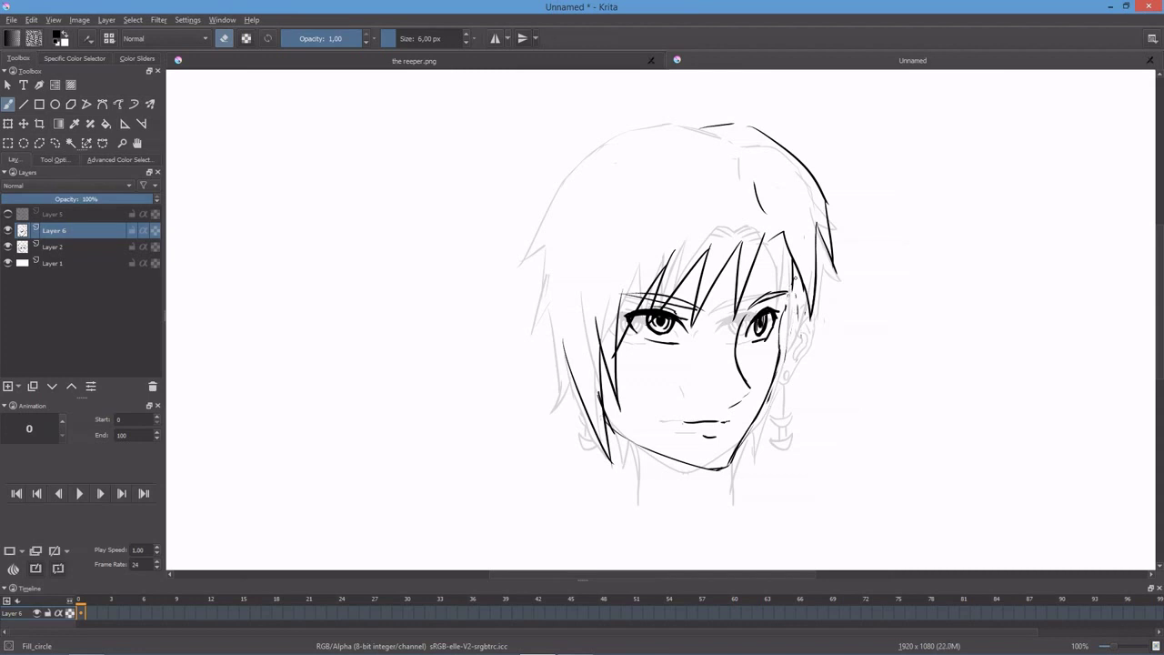
pyautogui.press('e')
pyautogui.moveTo(795, 291); pyautogui.dragTo(784, 351)
pyautogui.hotkey('ctrl', 'z')
pyautogui.moveTo(795, 292); pyautogui.dragTo(783, 355)
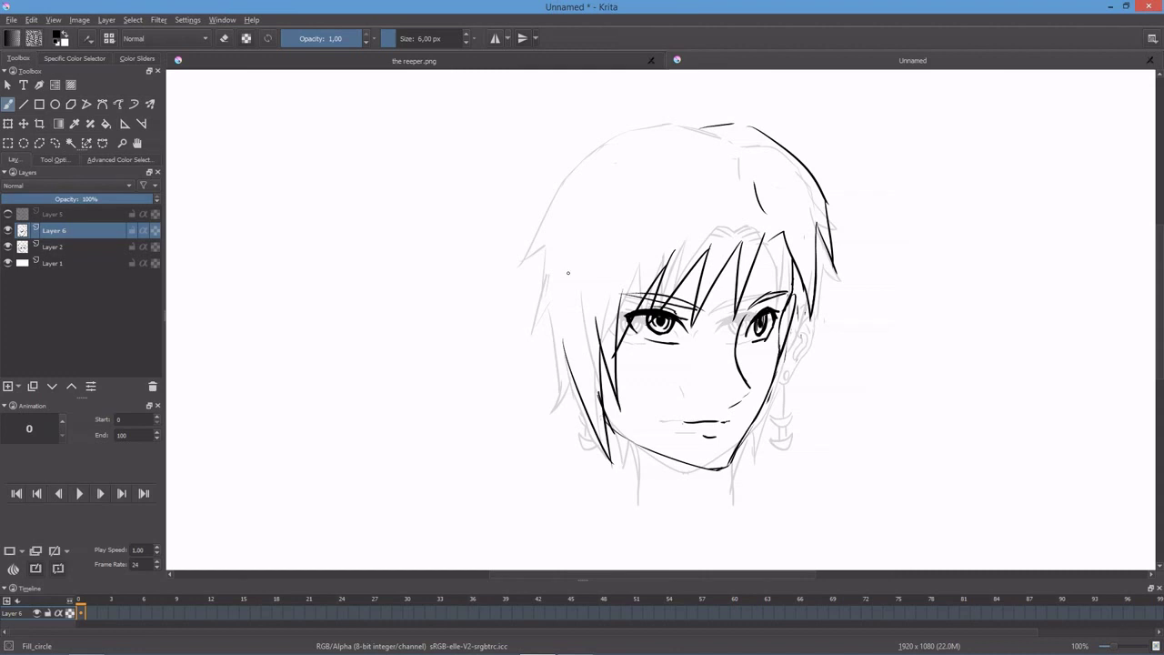
# Step: Erase the top-right hair stroke with a larger brush, then restore a 6 px brush
pyautogui.press('e')
pyautogui.moveTo(832, 202); pyautogui.dragTo(793, 157)
pyautogui.click(421, 39)
pyautogui.moveTo(826, 195)
pyautogui.mouseDown()
pyautogui.moveTo(760, 132)
pyautogui.moveTo(823, 207)
pyautogui.mouseUp()
pyautogui.press('Return')
pyautogui.press('e')
# Step: Ink the hair outline across the top left and down the left side
pyautogui.hotkey('ctrl', 'z')
pyautogui.moveTo(760, 135)
pyautogui.mouseDown()
pyautogui.moveTo(824, 208)
pyautogui.moveTo(748, 134)
pyautogui.mouseUp()
pyautogui.hotkey('ctrl', 'z')
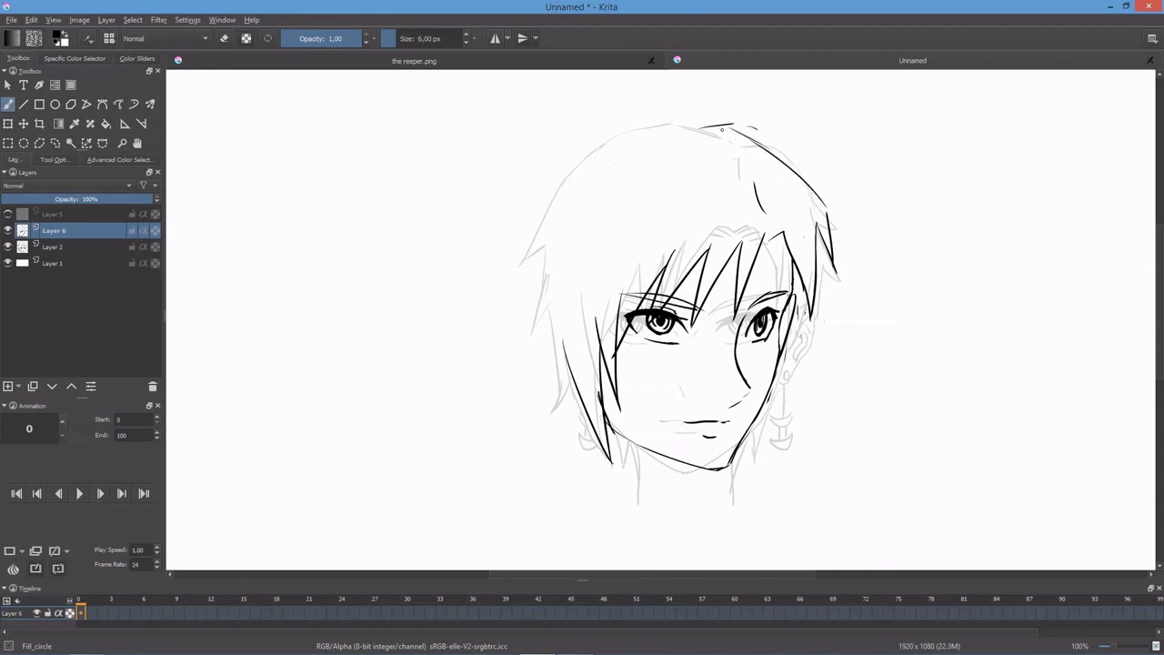
pyautogui.moveTo(682, 118)
pyautogui.mouseDown()
pyautogui.moveTo(563, 145)
pyautogui.moveTo(464, 259)
pyautogui.mouseUp()
pyautogui.hotkey('ctrl', 'z')
pyautogui.hotkey('ctrl', 'z')
pyautogui.moveTo(543, 173)
pyautogui.mouseDown()
pyautogui.moveTo(480, 294)
pyautogui.moveTo(487, 278)
pyautogui.mouseUp()
# Step: Check the reeper.png reference, then ink strands along the left hair outline
pyautogui.click(532, 60)
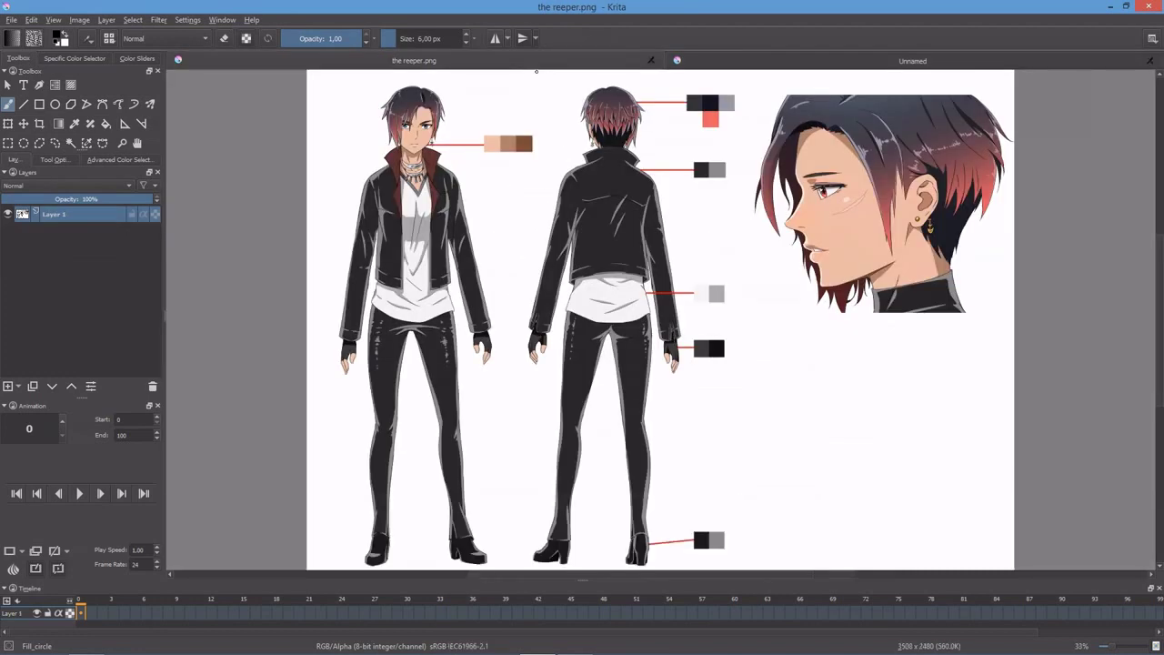
pyautogui.click(783, 61)
pyautogui.moveTo(519, 177)
pyautogui.mouseDown()
pyautogui.moveTo(480, 307)
pyautogui.moveTo(488, 292)
pyautogui.mouseUp()
pyautogui.moveTo(568, 351); pyautogui.dragTo(573, 429)
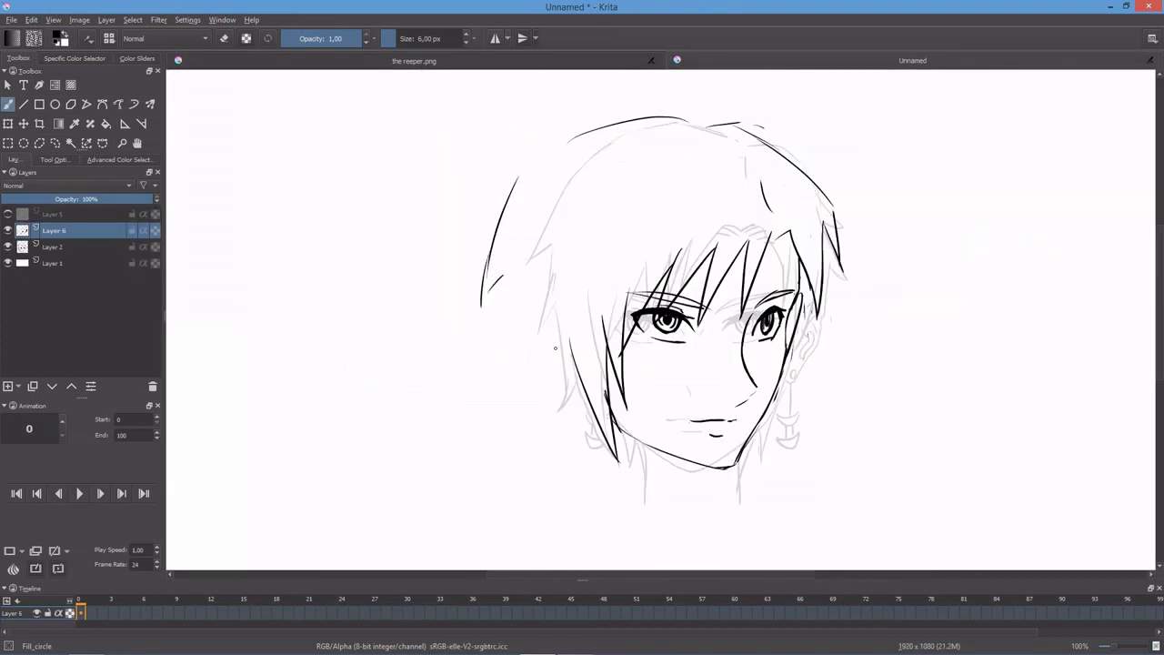
pyautogui.moveTo(556, 341); pyautogui.dragTo(564, 402)
pyautogui.moveTo(544, 307); pyautogui.dragTo(557, 389)
pyautogui.moveTo(515, 273); pyautogui.dragTo(524, 349)
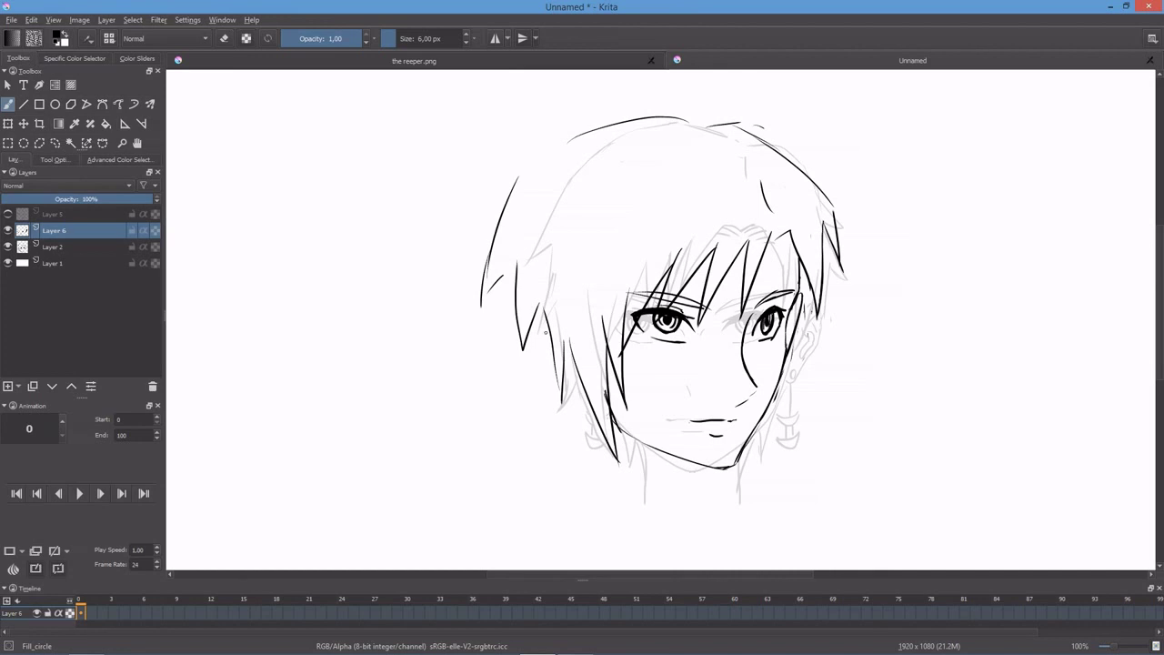
pyautogui.press('e')
pyautogui.moveTo(544, 309); pyautogui.dragTo(557, 397)
pyautogui.press('e')
pyautogui.moveTo(556, 349); pyautogui.dragTo(566, 408)
# Step: Erase the dark left hair lines and set the brush to 8 px
pyautogui.scroll(-3, 665, 364)
pyautogui.scroll(3, 665, 364)
pyautogui.click(412, 37)
pyautogui.moveTo(624, 302); pyautogui.dragTo(627, 372)
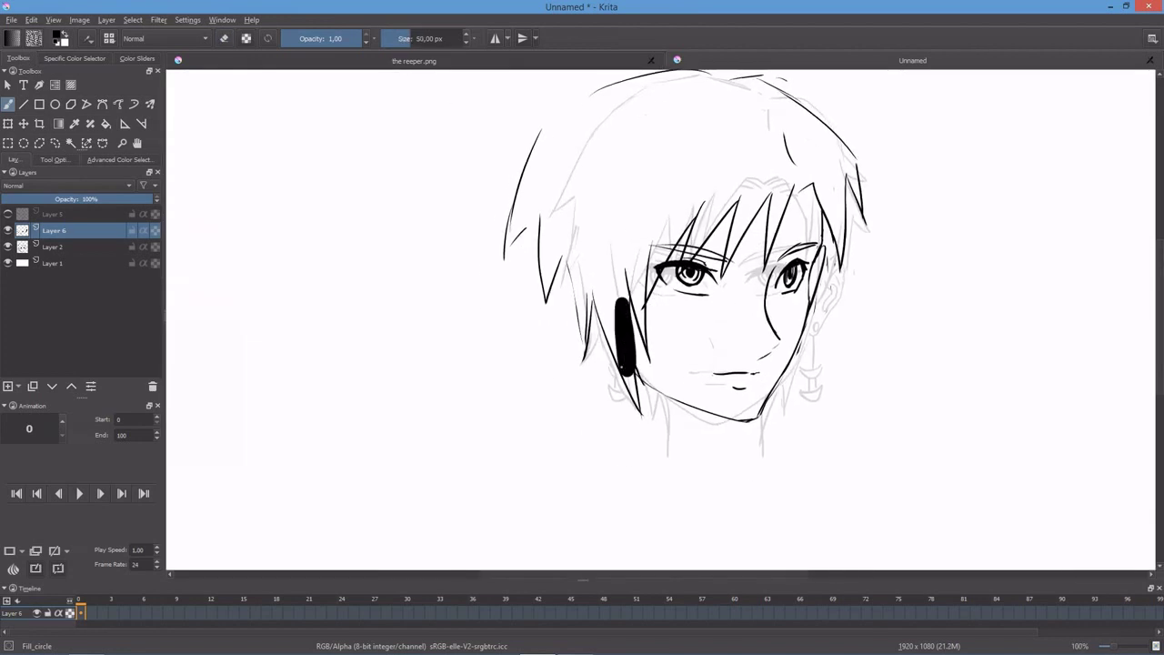
pyautogui.hotkey('ctrl', 'z')
pyautogui.press('e')
pyautogui.moveTo(639, 412); pyautogui.dragTo(615, 301)
pyautogui.moveTo(583, 360); pyautogui.dragTo(590, 312)
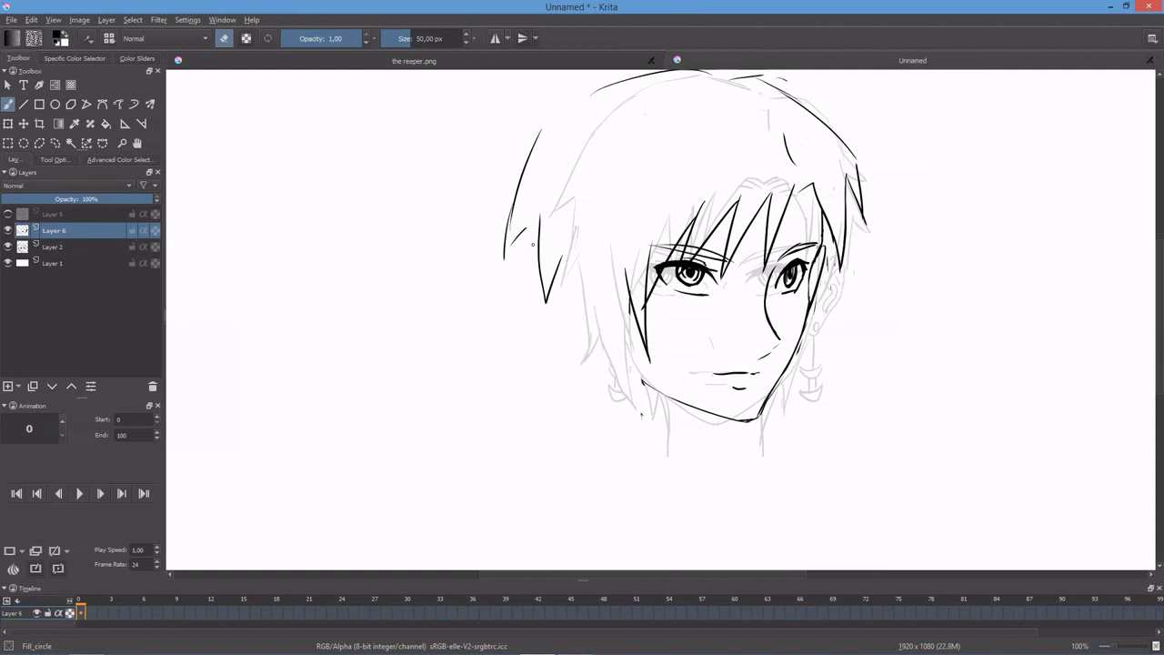
pyautogui.write('8')
pyautogui.press('Return')
pyautogui.press('e')
# Step: Ink dark hair strands left of the face, joining the top-left hair outline
pyautogui.moveTo(629, 304); pyautogui.dragTo(619, 405)
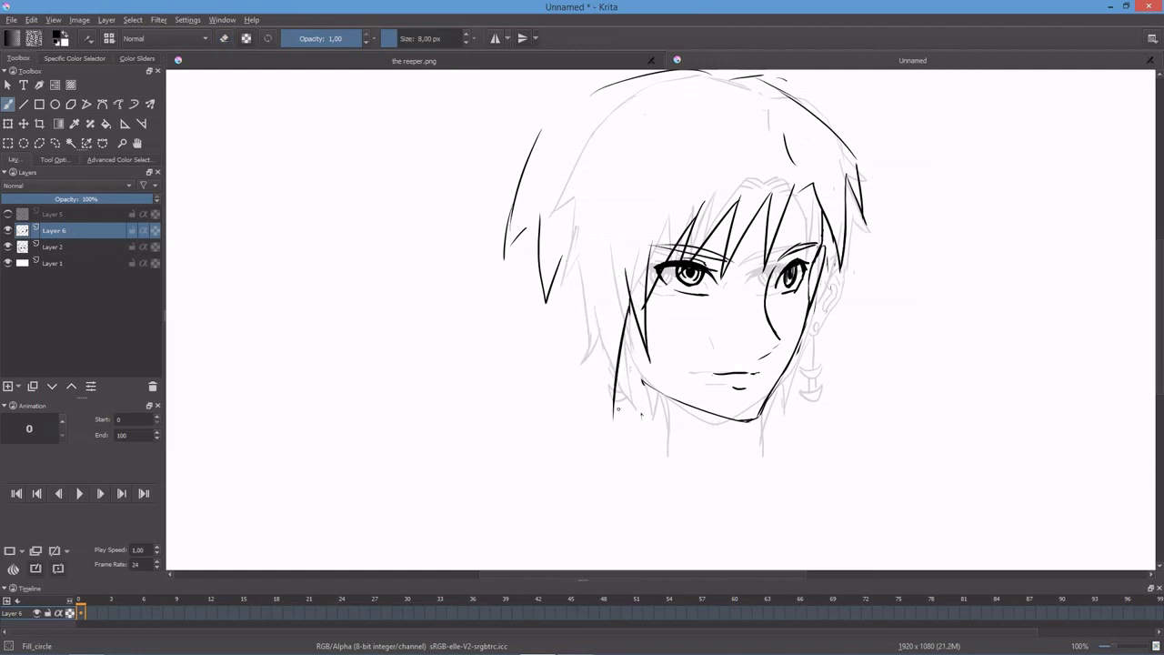
pyautogui.hotkey('ctrl', 'z')
pyautogui.moveTo(629, 306); pyautogui.dragTo(619, 404)
pyautogui.moveTo(590, 285)
pyautogui.mouseDown()
pyautogui.moveTo(619, 407)
pyautogui.moveTo(576, 335)
pyautogui.mouseUp()
pyautogui.hotkey('ctrl', 'z')
pyautogui.moveTo(569, 259); pyautogui.dragTo(567, 347)
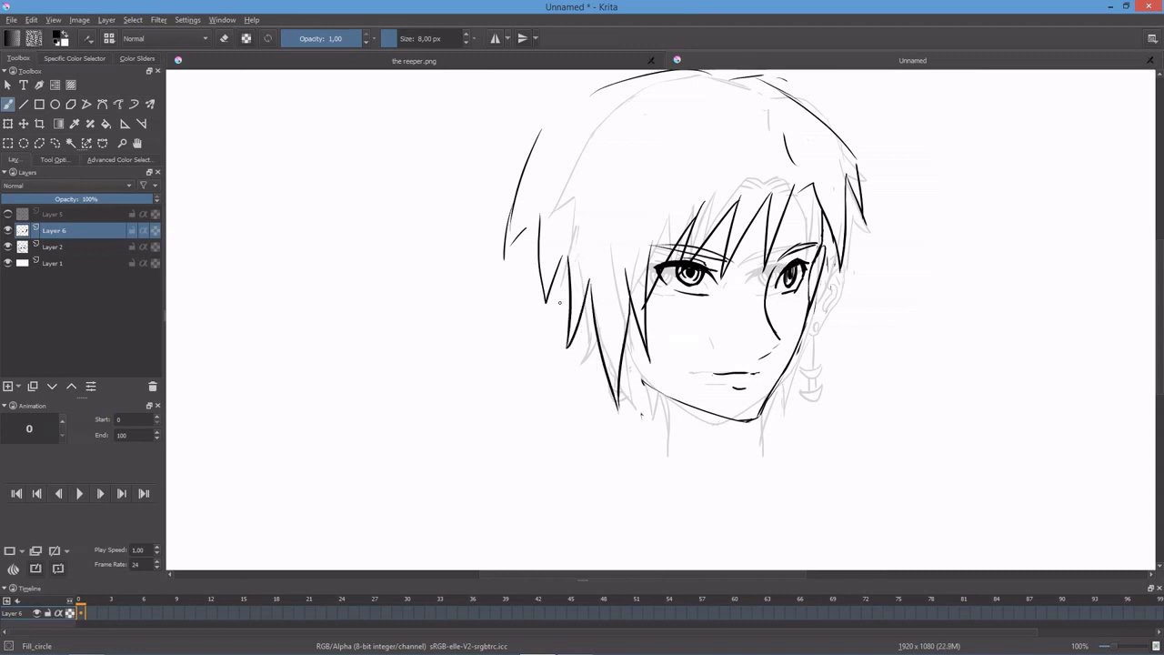
pyautogui.moveTo(601, 169); pyautogui.dragTo(591, 187)
# Step: Ink a short neck line and a longer curved line left of the jaw
pyautogui.moveTo(502, 195)
pyautogui.mouseDown()
pyautogui.moveTo(575, 147)
pyautogui.moveTo(544, 100)
pyautogui.mouseUp()
pyautogui.moveTo(583, 299); pyautogui.dragTo(561, 289)
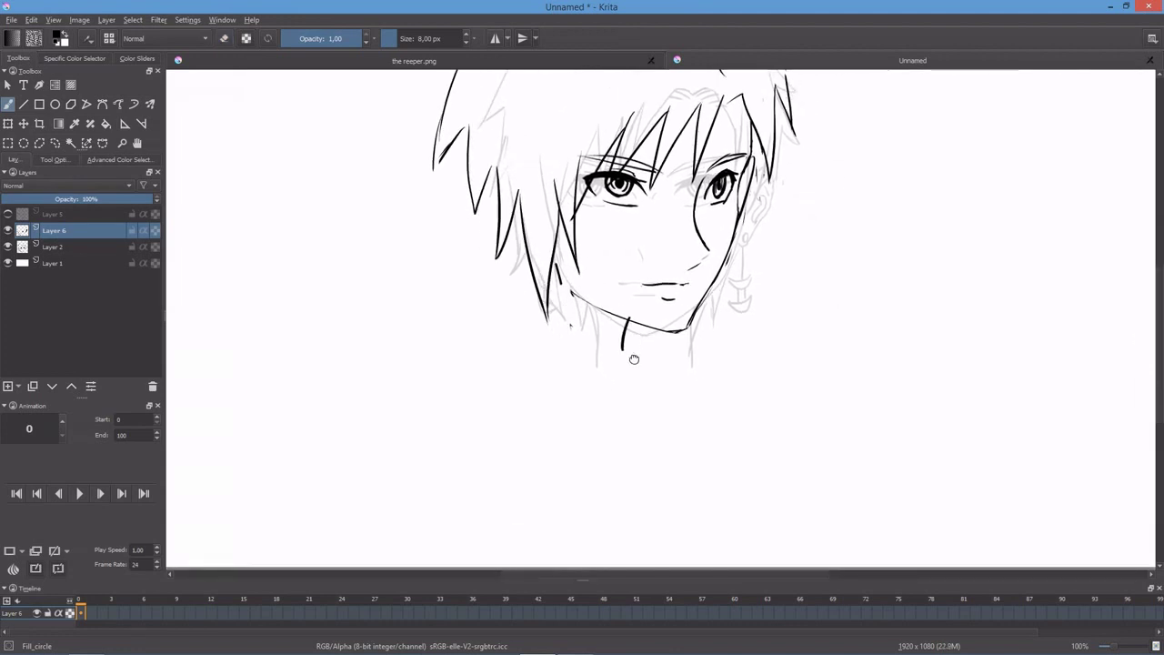
pyautogui.moveTo(637, 344); pyautogui.dragTo(640, 379)
pyautogui.hotkey('ctrl', 'z')
pyautogui.moveTo(617, 338); pyautogui.dragTo(615, 382)
pyautogui.hotkey('ctrl', 'z')
pyautogui.moveTo(501, 317); pyautogui.dragTo(570, 423)
pyautogui.hotkey('ctrl', 'z')
pyautogui.moveTo(568, 355); pyautogui.dragTo(579, 426)
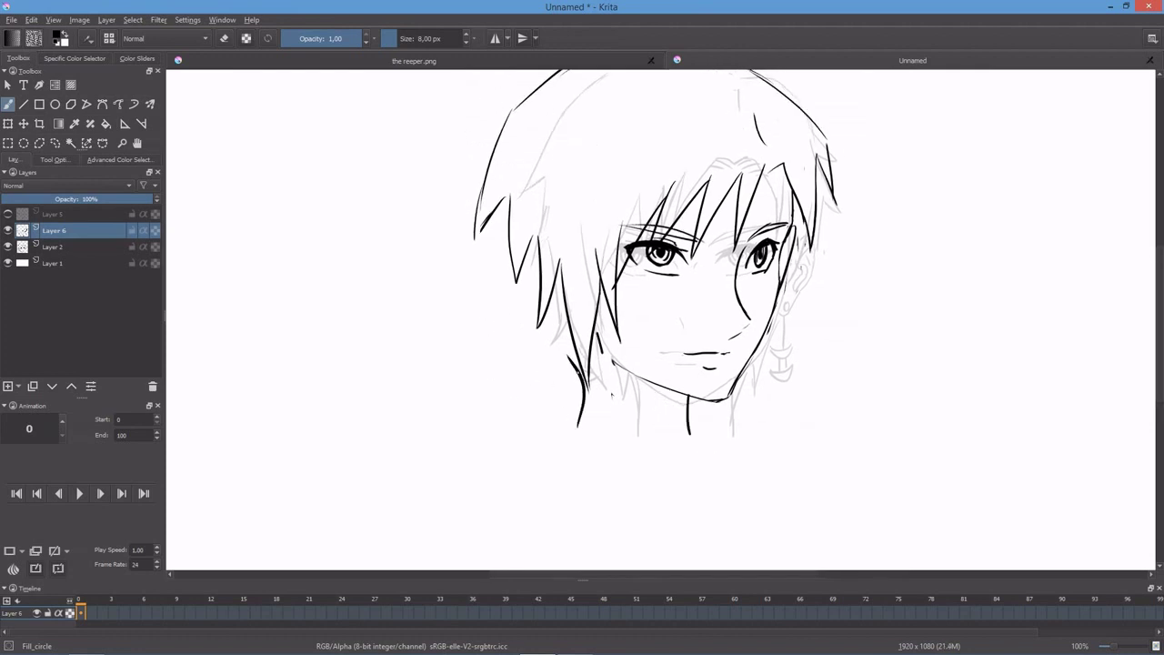
# Step: Add a short hair strand by the cheek and recentre the sketch
pyautogui.moveTo(570, 364); pyautogui.dragTo(506, 253)
pyautogui.hotkey('ctrl', 'z')
pyautogui.moveTo(566, 353); pyautogui.dragTo(533, 295)
pyautogui.hotkey('ctrl', 'z')
pyautogui.hotkey('ctrl', 'z')
pyautogui.moveTo(538, 293); pyautogui.dragTo(535, 253)
pyautogui.moveTo(481, 242)
pyautogui.mouseDown()
pyautogui.moveTo(463, 311)
pyautogui.moveTo(461, 301)
pyautogui.moveTo(537, 449)
pyautogui.mouseUp()
# Step: Redraw the three-quarter head's outer left hair curve and erase the short stray hair marks
pyautogui.press('-')
pyautogui.press('-')
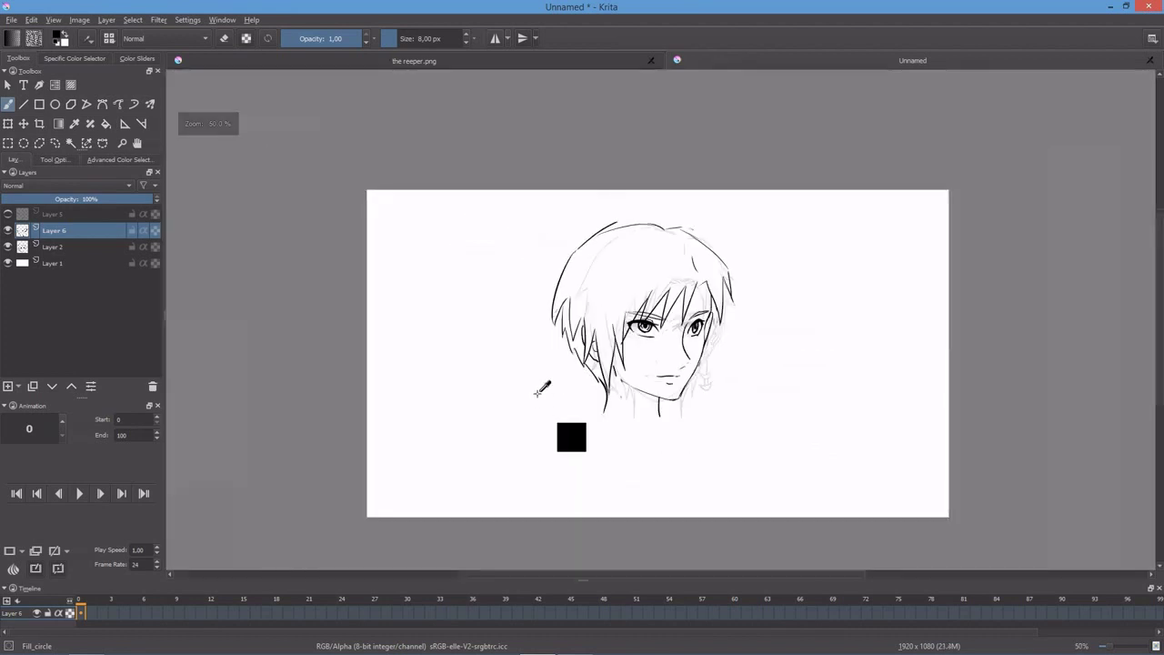
pyautogui.press('+')
pyautogui.press('e')
pyautogui.moveTo(517, 289)
pyautogui.mouseDown()
pyautogui.moveTo(538, 239)
pyautogui.moveTo(501, 298)
pyautogui.moveTo(518, 340)
pyautogui.mouseUp()
pyautogui.press('e')
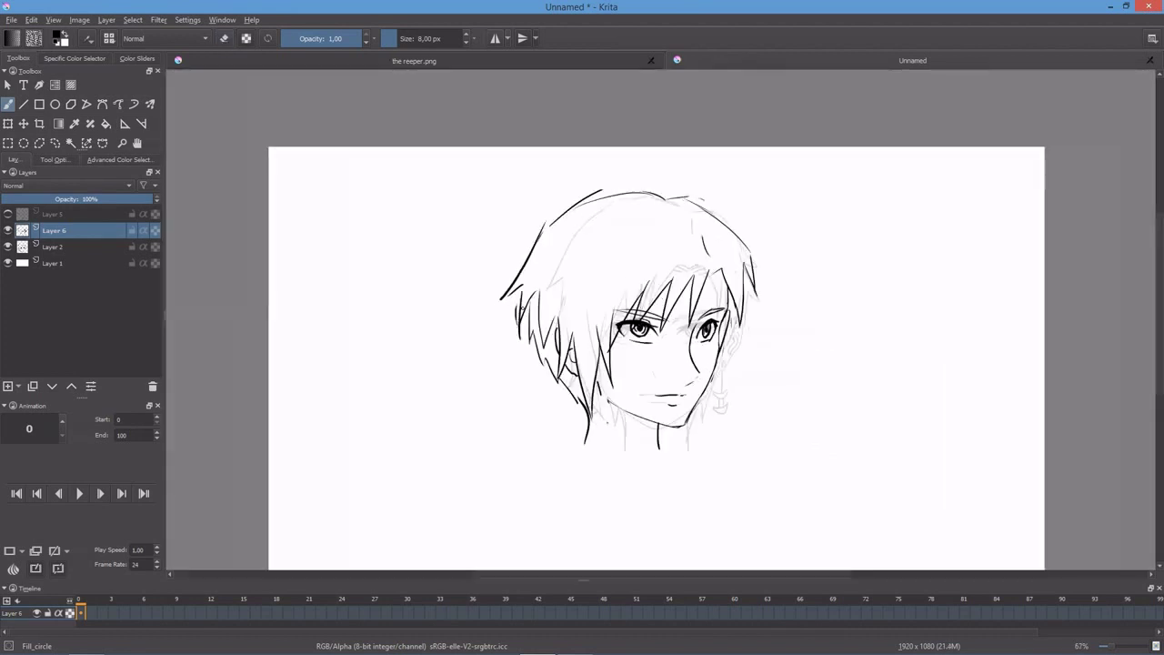
pyautogui.press('e')
pyautogui.moveTo(518, 289); pyautogui.dragTo(537, 363)
pyautogui.moveTo(552, 314); pyautogui.dragTo(545, 347)
pyautogui.press('e')
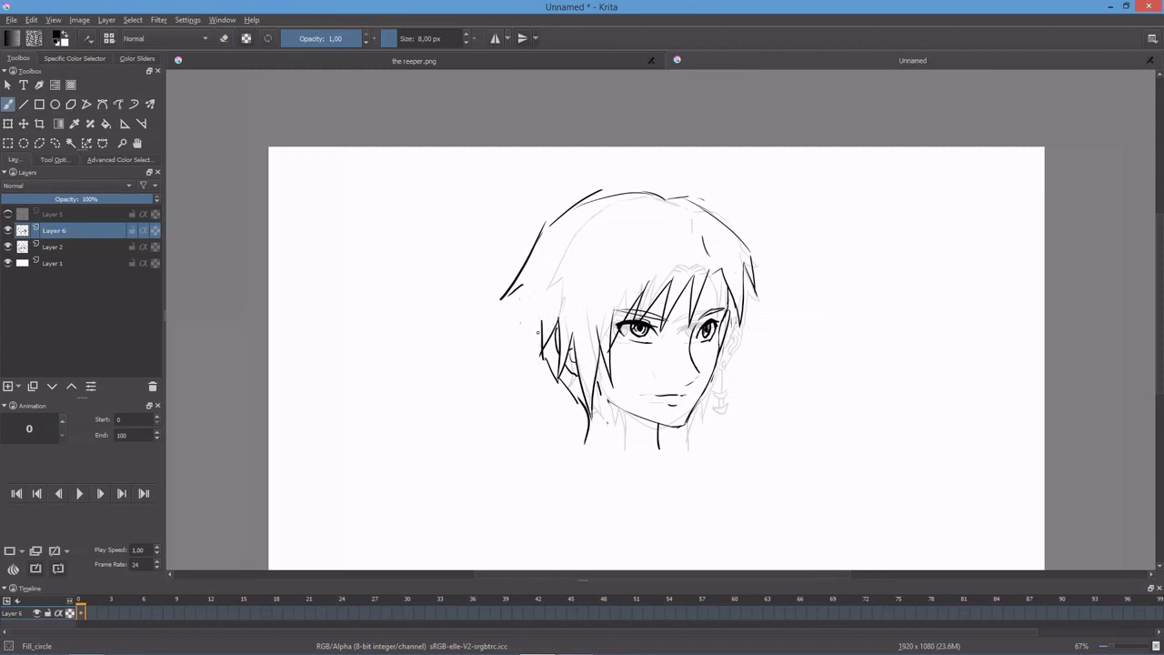
# Step: Draw jagged strands on the left hair, then erase a stray bit and the rough upper-left strokes
pyautogui.moveTo(540, 297); pyautogui.dragTo(516, 344)
pyautogui.moveTo(512, 298); pyautogui.dragTo(528, 315)
pyautogui.press('e')
pyautogui.press('e')
pyautogui.moveTo(553, 373)
pyautogui.mouseDown()
pyautogui.moveTo(559, 383)
pyautogui.moveTo(531, 336)
pyautogui.moveTo(546, 362)
pyautogui.mouseUp()
pyautogui.press('e')
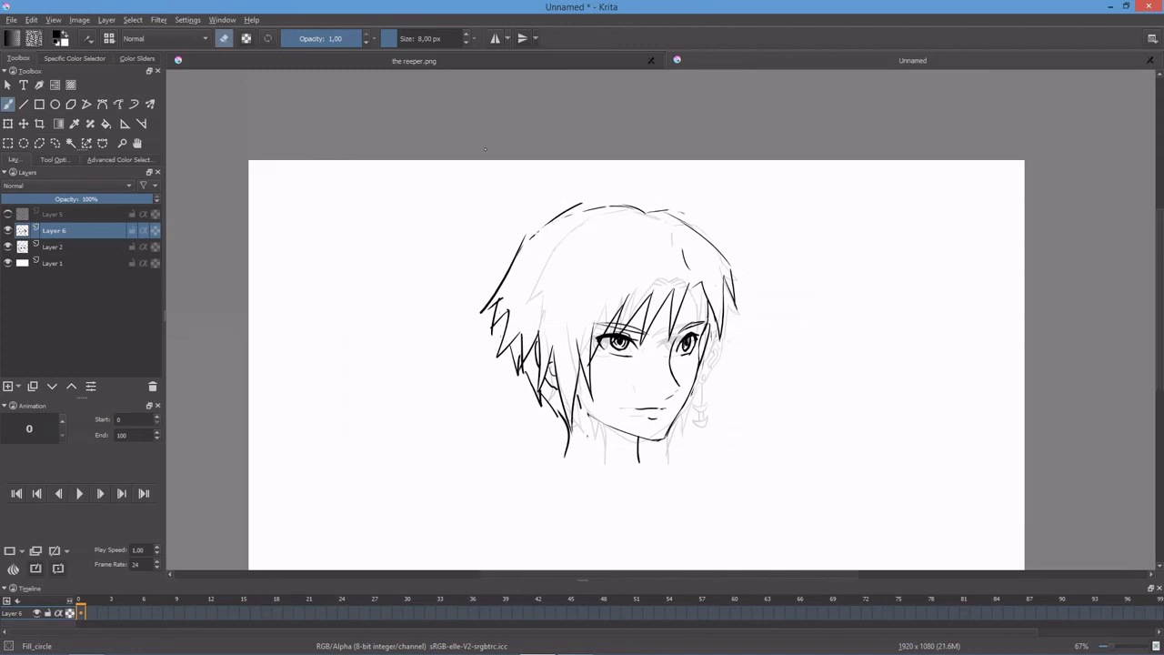
pyautogui.moveTo(570, 227); pyautogui.dragTo(622, 211)
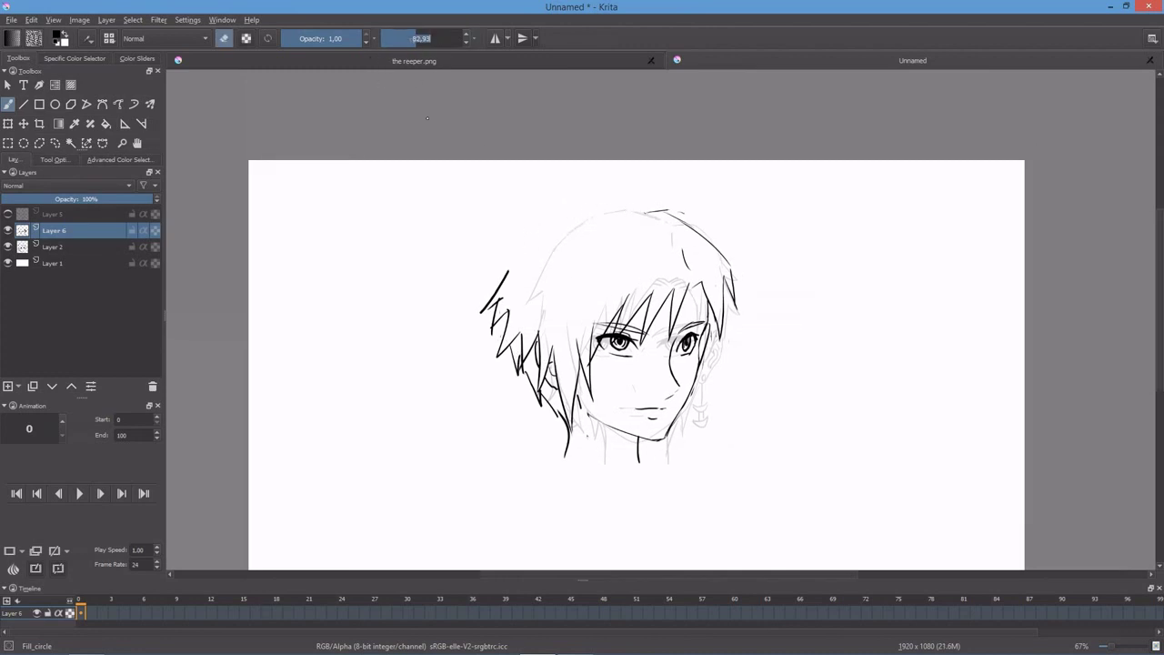
# Step: Redraw the upper-left hair outline and extend the top hair curve leftward
pyautogui.press('e')
pyautogui.moveTo(517, 252); pyautogui.dragTo(569, 205)
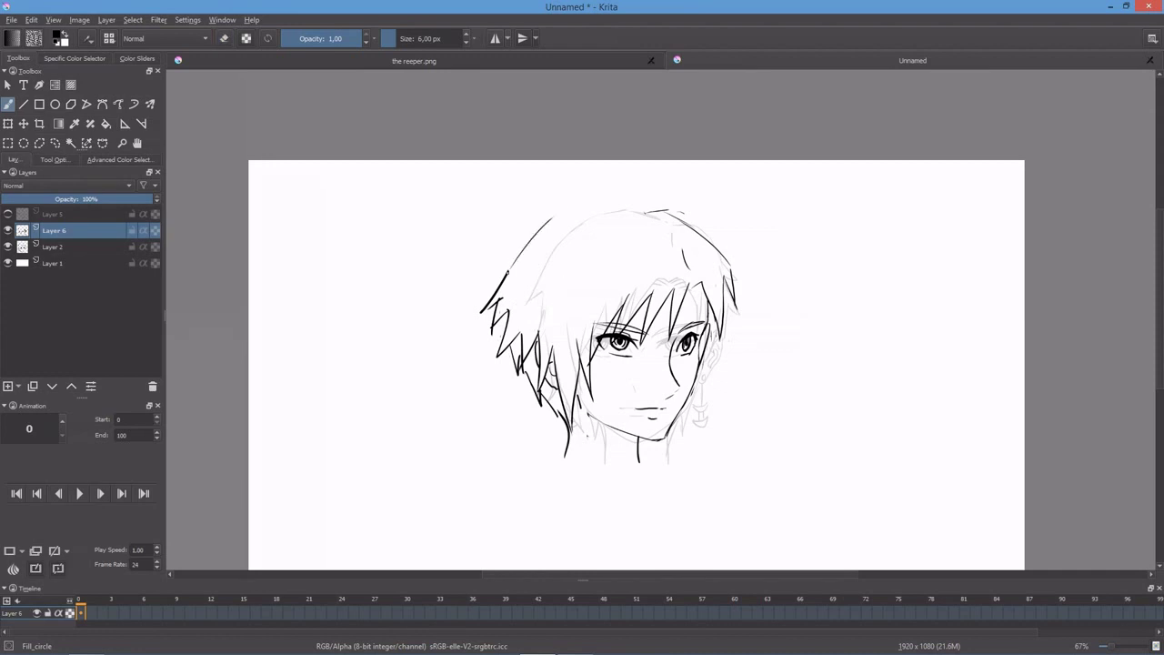
pyautogui.moveTo(644, 212); pyautogui.dragTo(521, 248)
pyautogui.moveTo(556, 211); pyautogui.dragTo(500, 287)
pyautogui.moveTo(535, 235); pyautogui.dragTo(491, 290)
# Step: Erase part of the top hair line and redraw it darker and smoother
pyautogui.press('e')
pyautogui.press('e')
pyautogui.moveTo(662, 214)
pyautogui.mouseDown()
pyautogui.moveTo(637, 207)
pyautogui.moveTo(677, 220)
pyautogui.mouseUp()
pyautogui.press('e')
pyautogui.press('e')
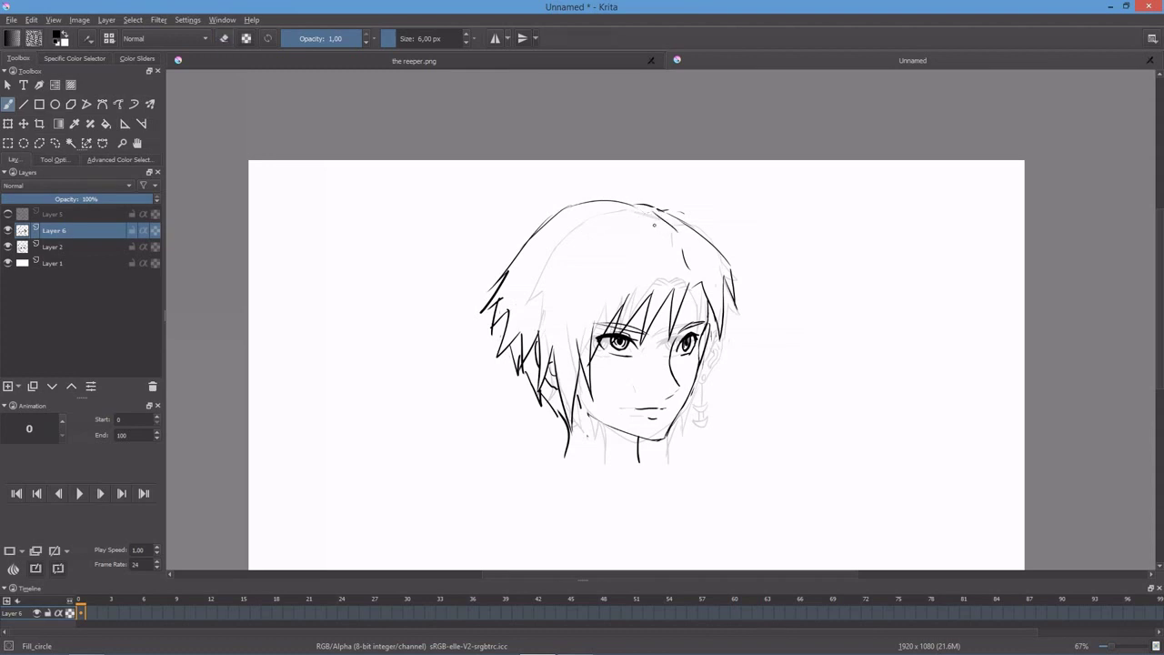
pyautogui.press('e')
pyautogui.moveTo(684, 222); pyautogui.dragTo(663, 211)
pyautogui.press('e')
pyautogui.moveTo(659, 207); pyautogui.dragTo(710, 231)
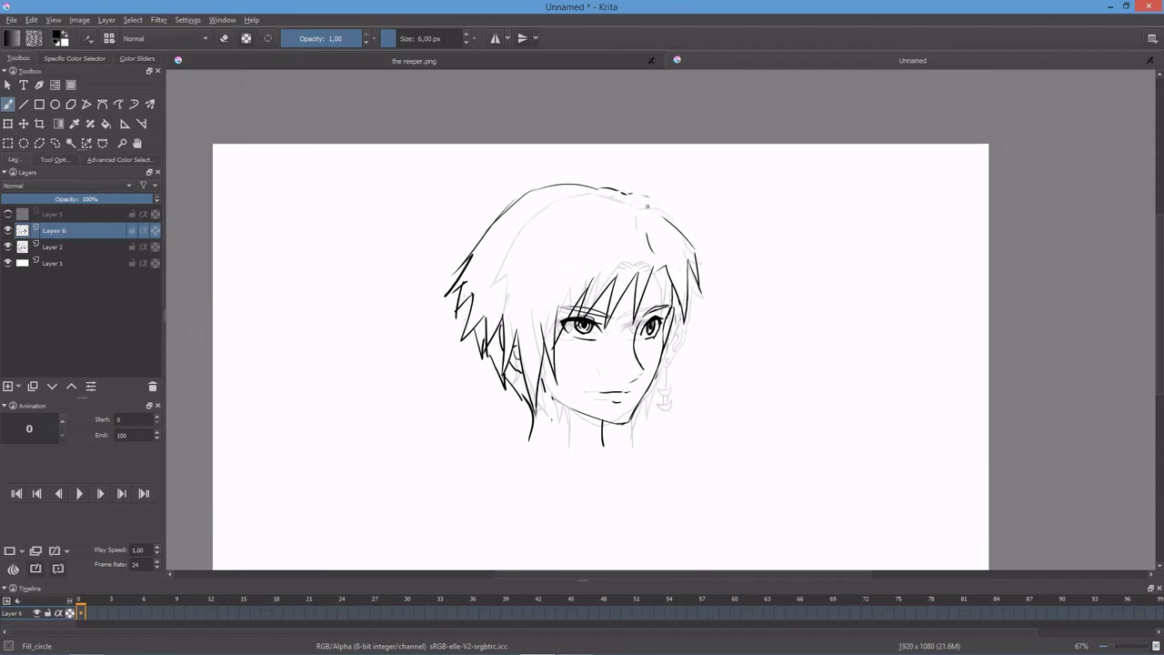
pyautogui.moveTo(676, 255); pyautogui.dragTo(673, 248)
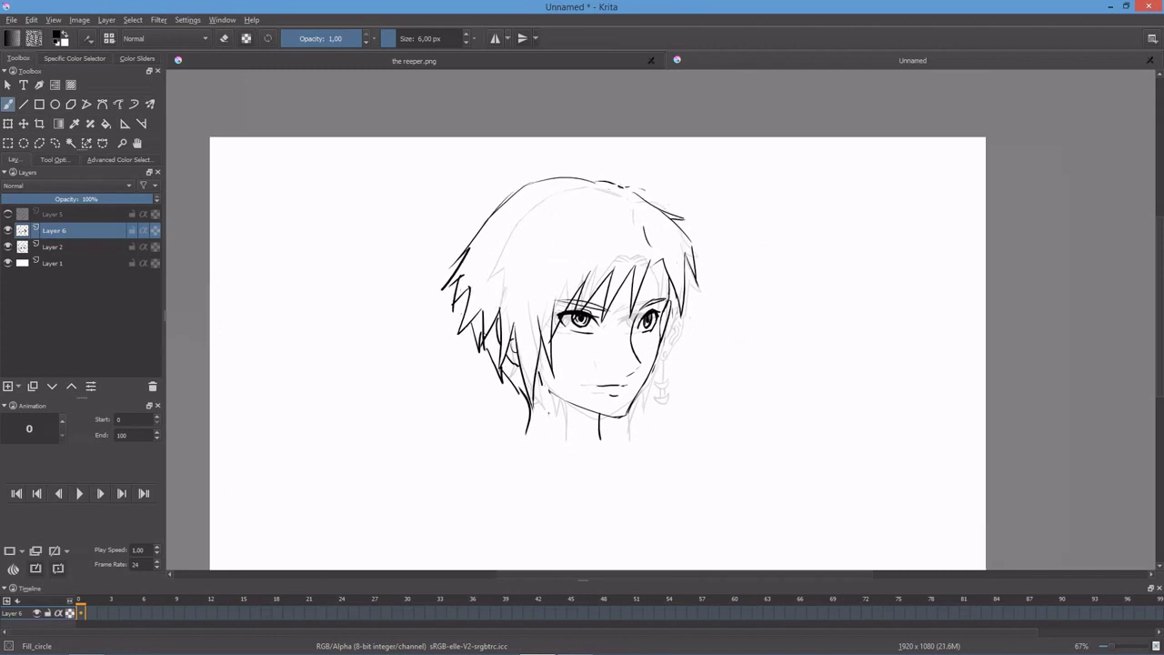
# Step: Erase stray strokes below the face, then with a 6 px brush add a left hair strand and neck line
pyautogui.press('e')
pyautogui.moveTo(515, 326); pyautogui.dragTo(519, 380)
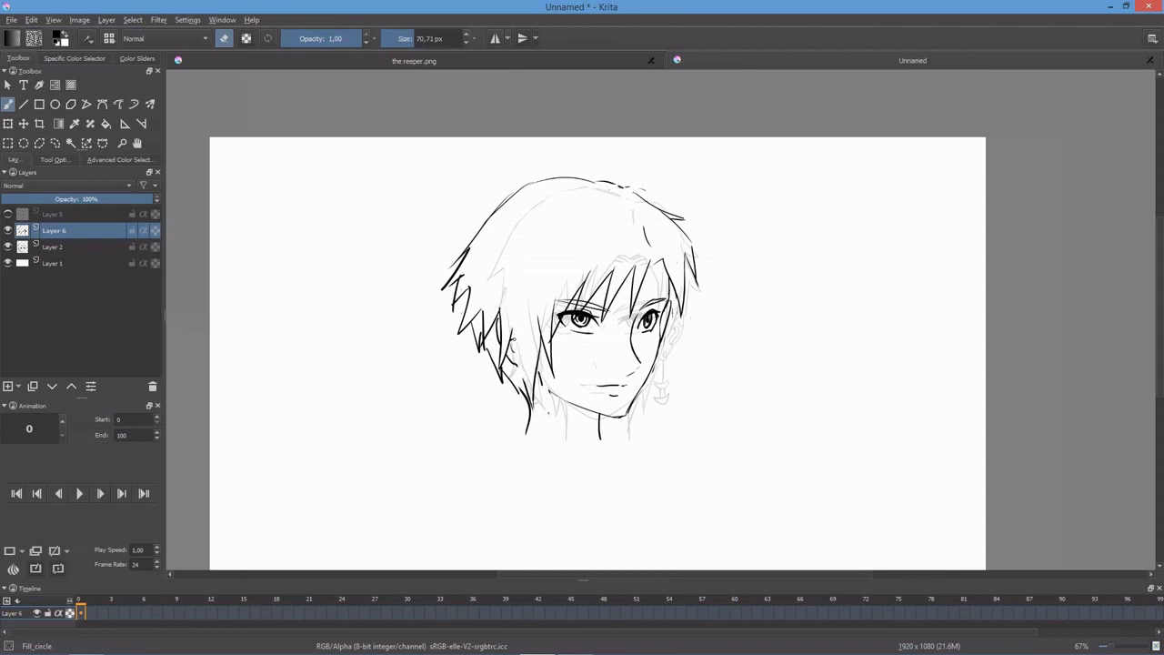
pyautogui.write('6')
pyautogui.press('Return')
pyautogui.press('e')
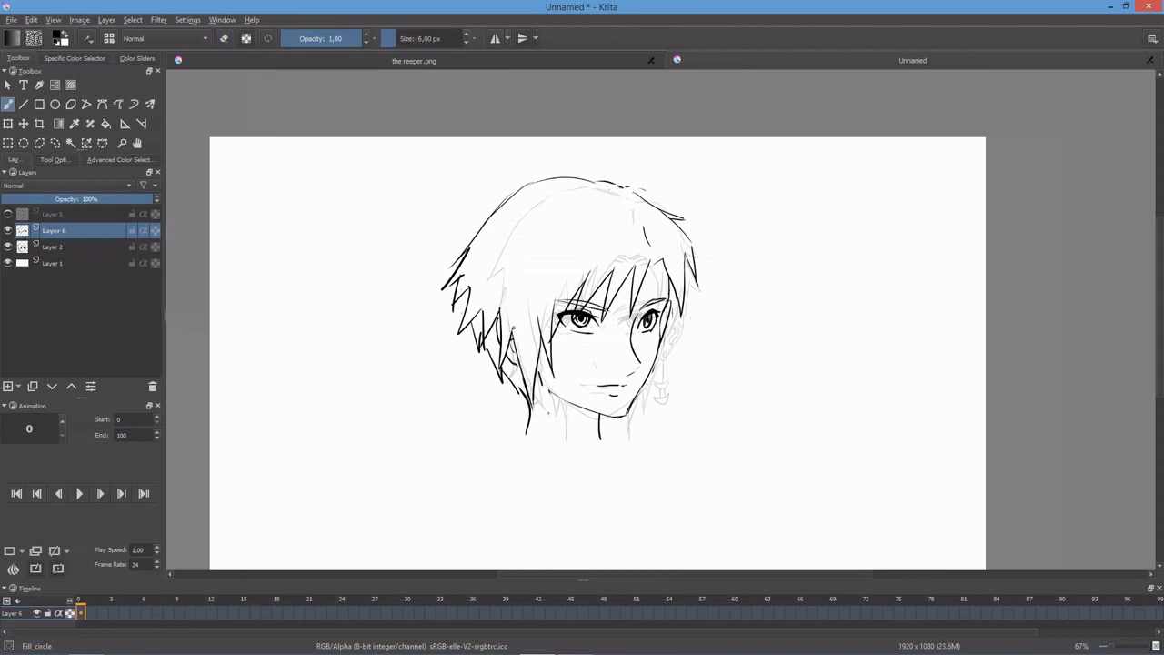
pyautogui.moveTo(502, 251); pyautogui.dragTo(483, 320)
pyautogui.moveTo(548, 401); pyautogui.dragTo(565, 446)
# Step: Move the three-quarter head to the right and show the side-profile head beside it
pyautogui.click(24, 123)
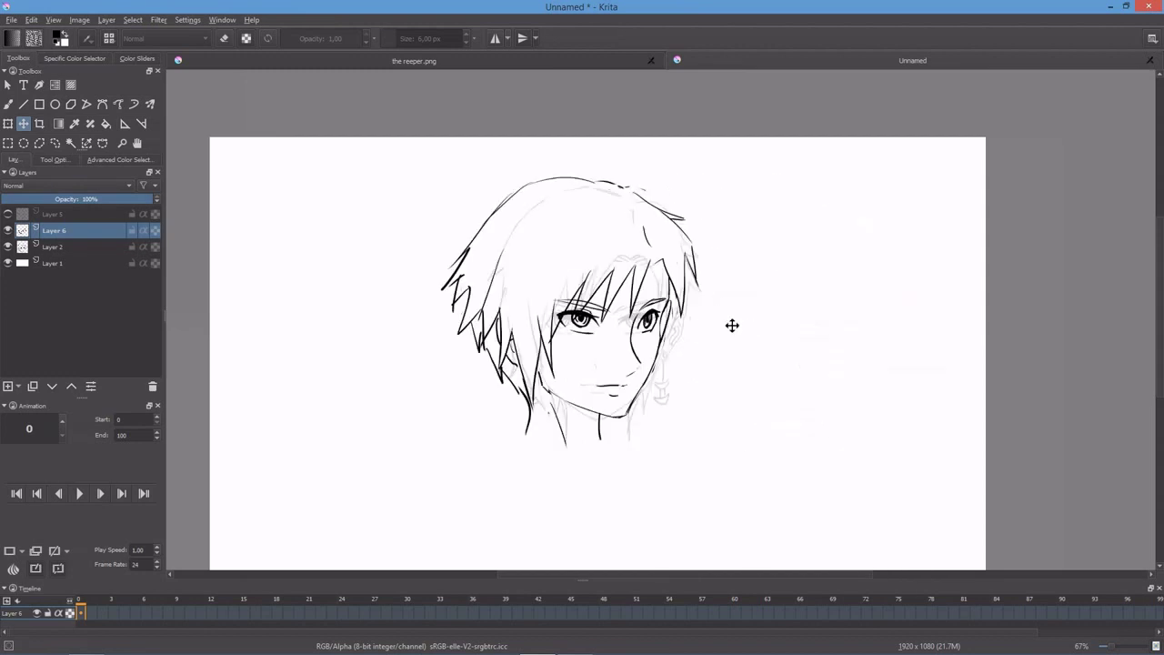
pyautogui.moveTo(734, 325); pyautogui.dragTo(887, 309)
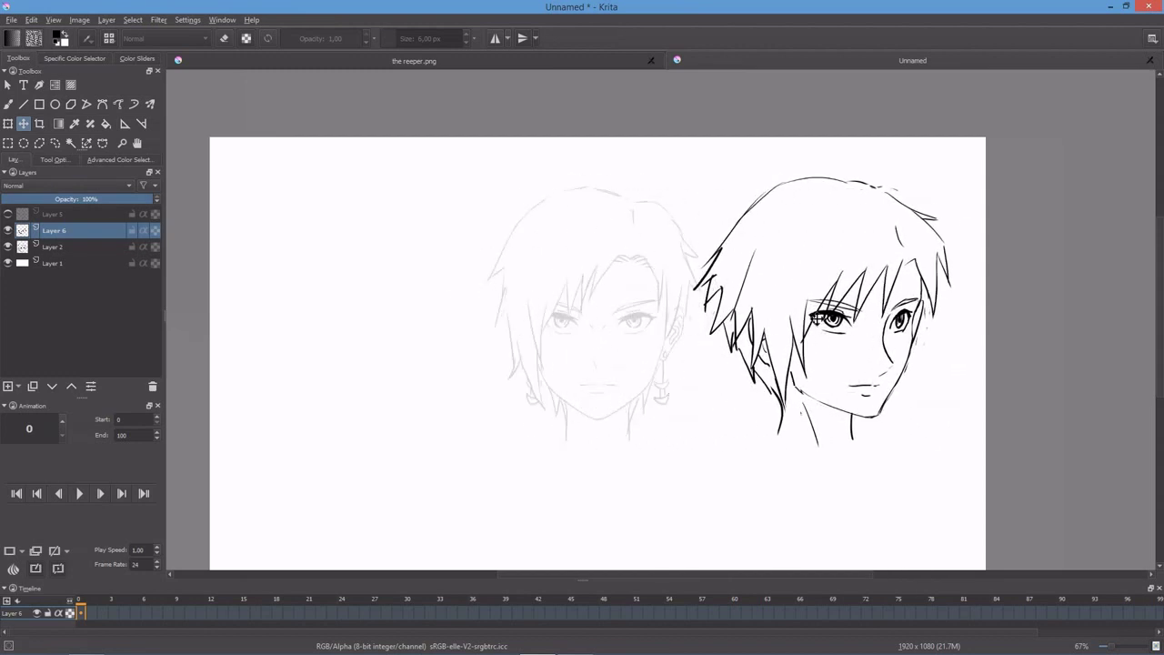
pyautogui.press('-')
pyautogui.click(8, 214)
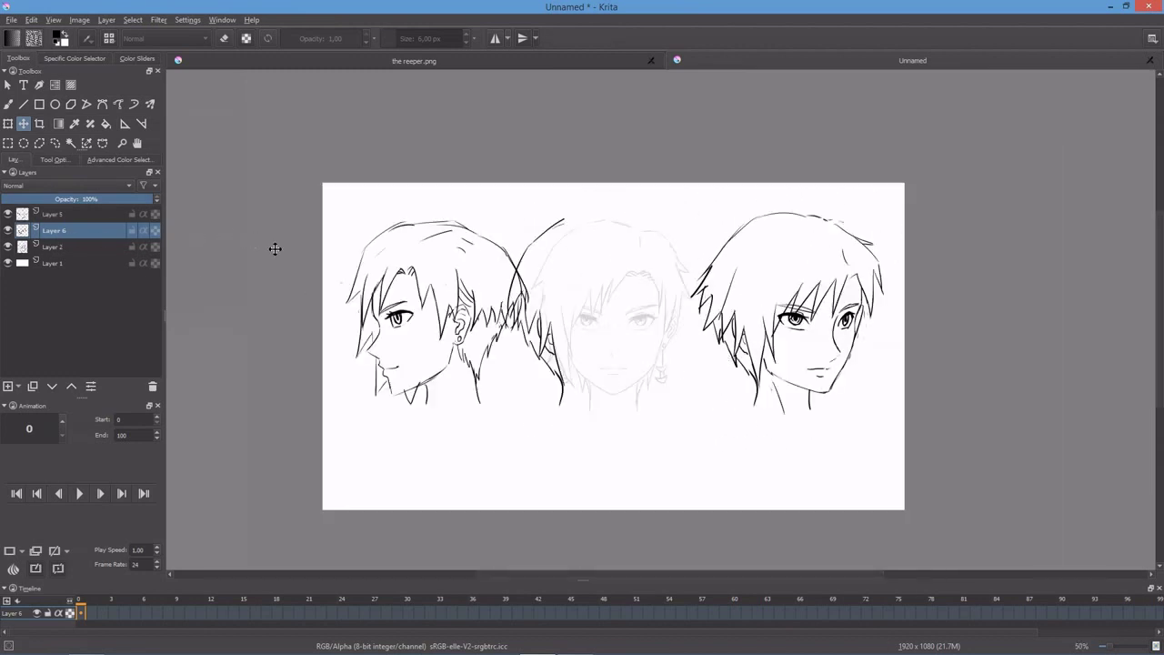
pyautogui.moveTo(452, 307); pyautogui.dragTo(425, 302)
pyautogui.hotkey('ctrl', 'z')
pyautogui.hotkey('ctrl', 'z')
pyautogui.hotkey('ctrl', 'z')
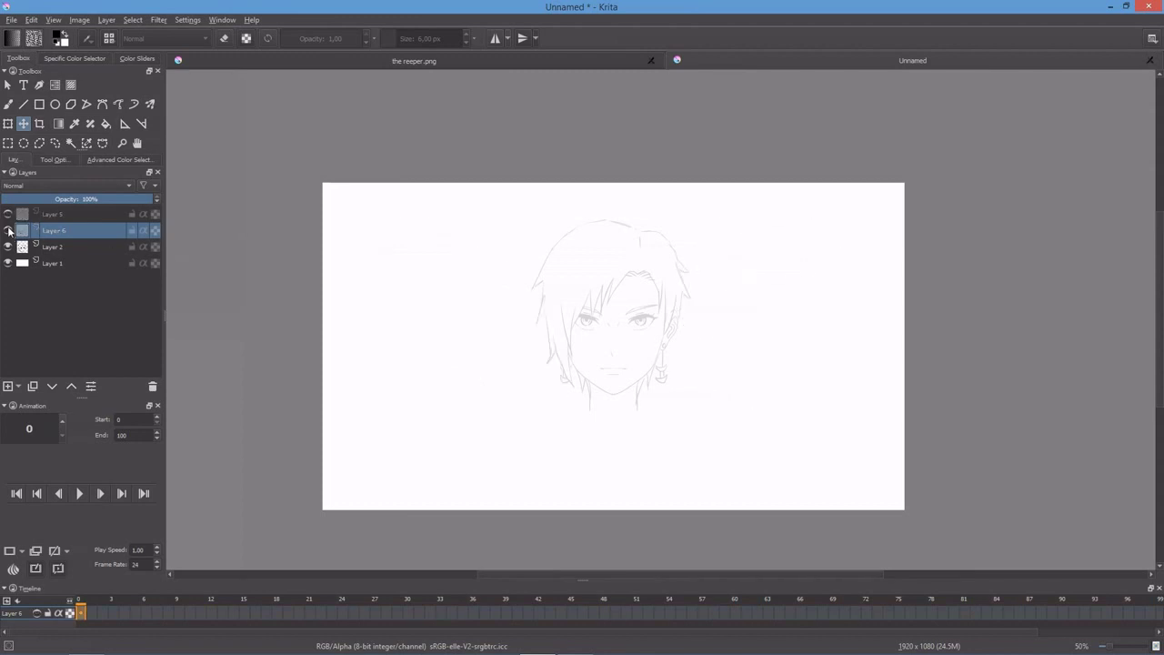
pyautogui.hotkey('ctrl', 'shift', 'z')
pyautogui.hotkey('ctrl', 'shift', 'z')
# Step: Raise the front-face layer to 100% opacity and shift all three heads down together
pyautogui.press('pagedown')
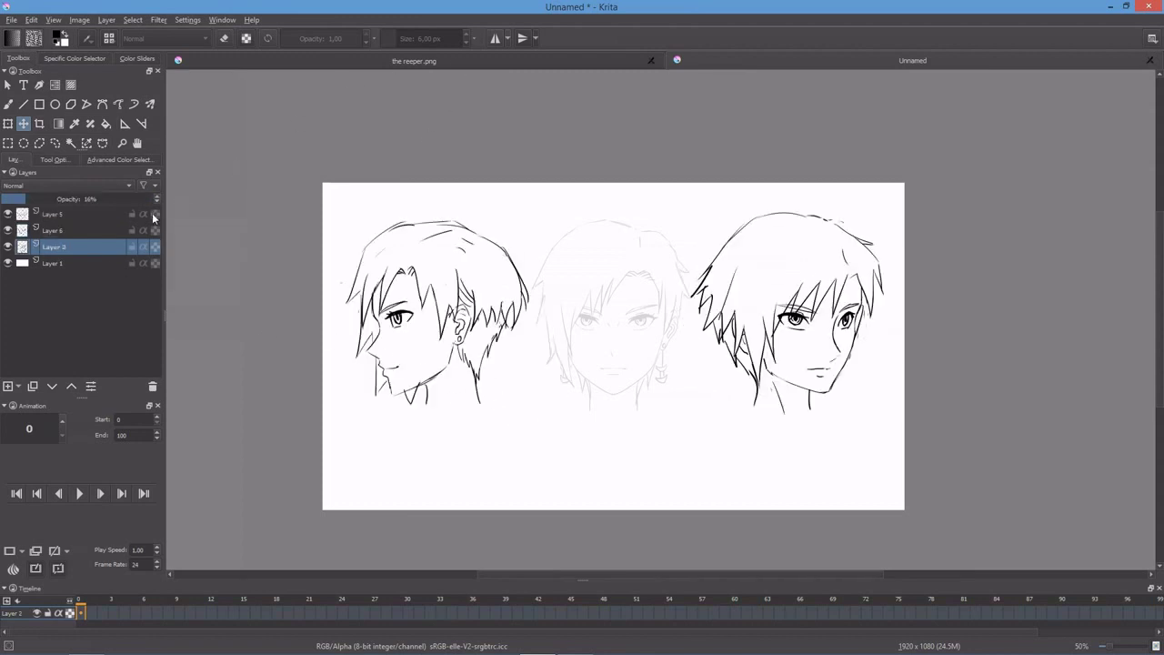
pyautogui.moveTo(150, 199); pyautogui.dragTo(246, 226)
pyautogui.keyDown('shift'); pyautogui.click(59, 215); pyautogui.keyUp('shift')
pyautogui.hotkey('shift', 'Down')
pyautogui.hotkey('shift', 'Down')
pyautogui.hotkey('shift', 'Down')
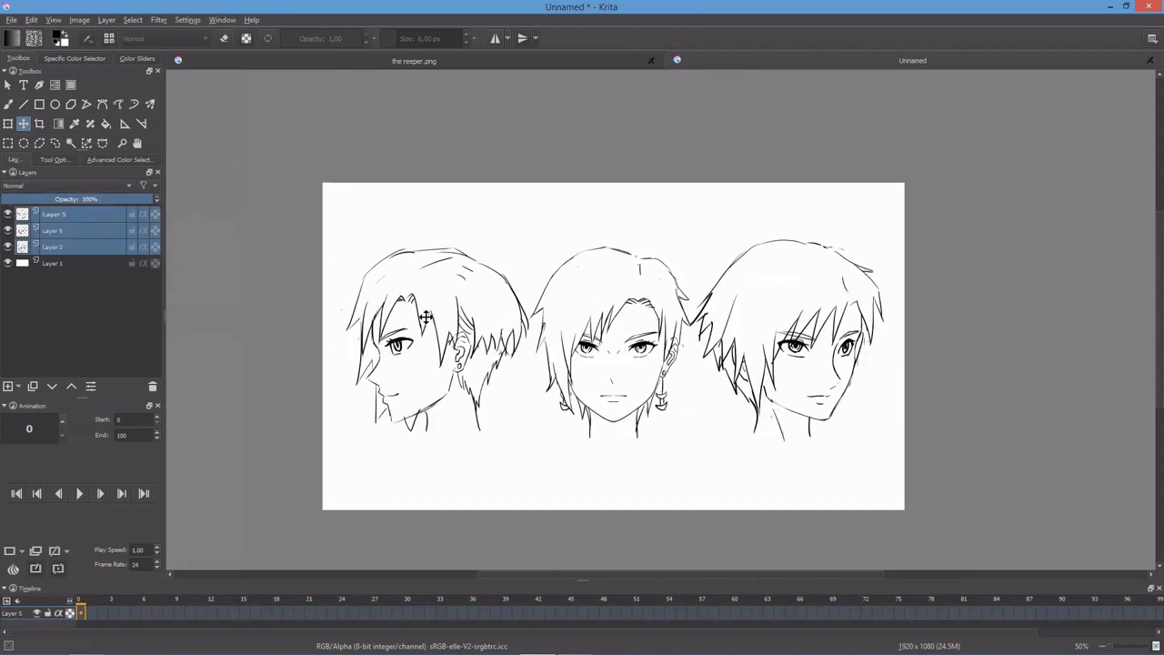
# Step: Nudge the three-quarter head slightly right to finish the side-by-side line-up
pyautogui.click(58, 214)
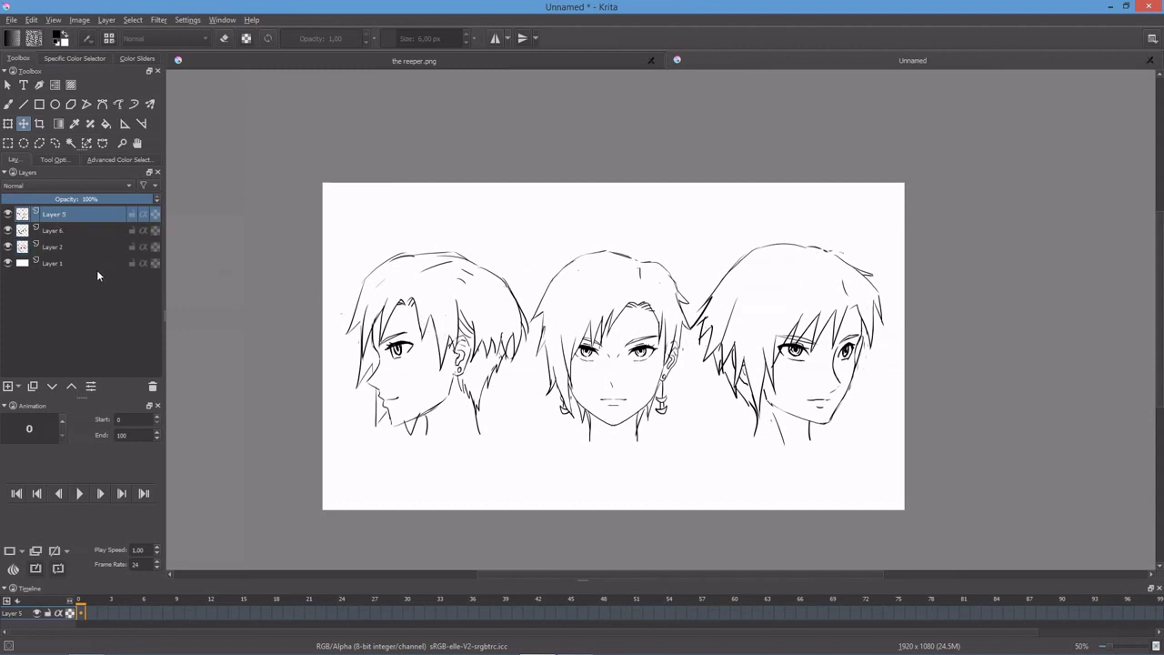
pyautogui.press('pagedown')
pyautogui.moveTo(707, 387); pyautogui.dragTo(717, 387)
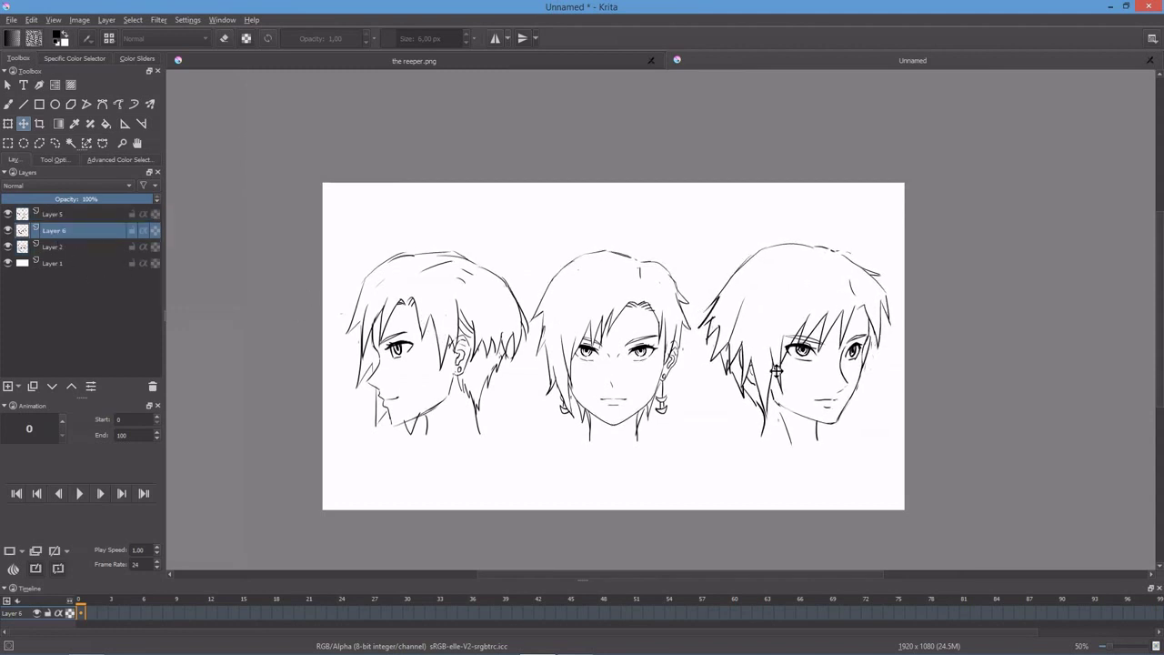
pyautogui.press('b')
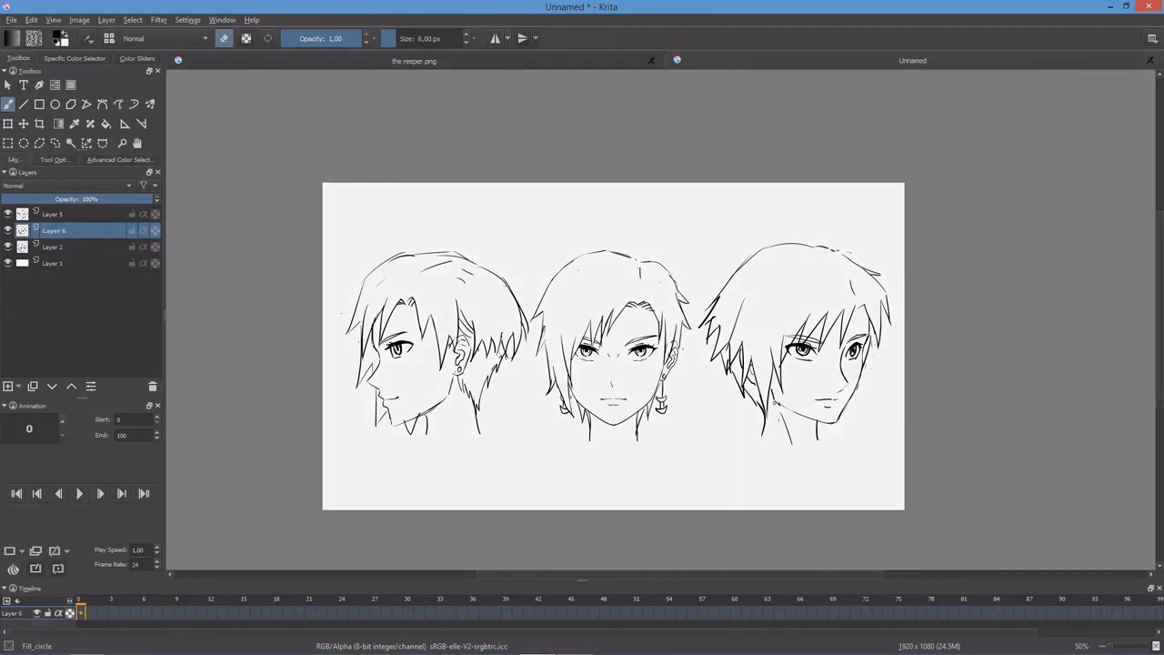